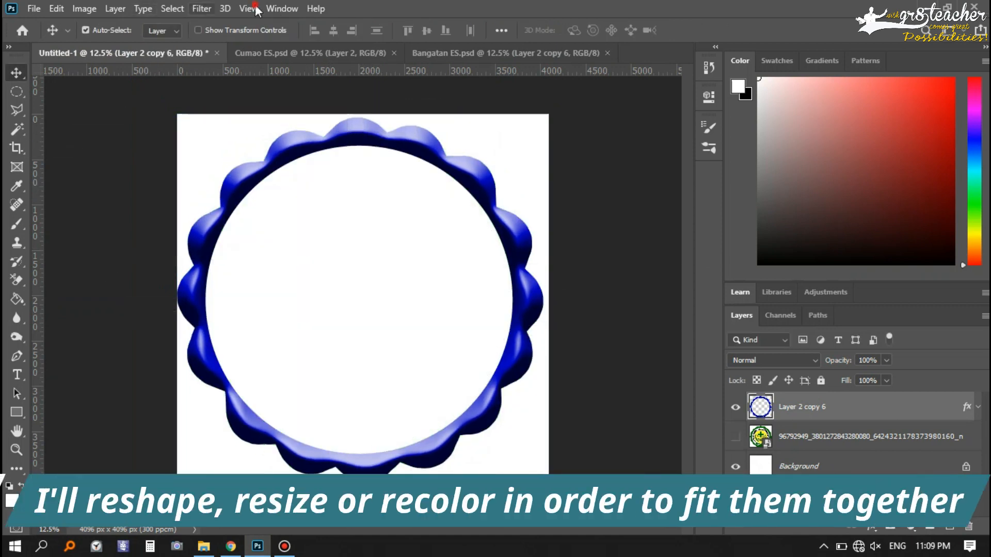
Add a custom guide layout dividing the canvas into two columns and two rows with 20 px gutters.
click(248, 8)
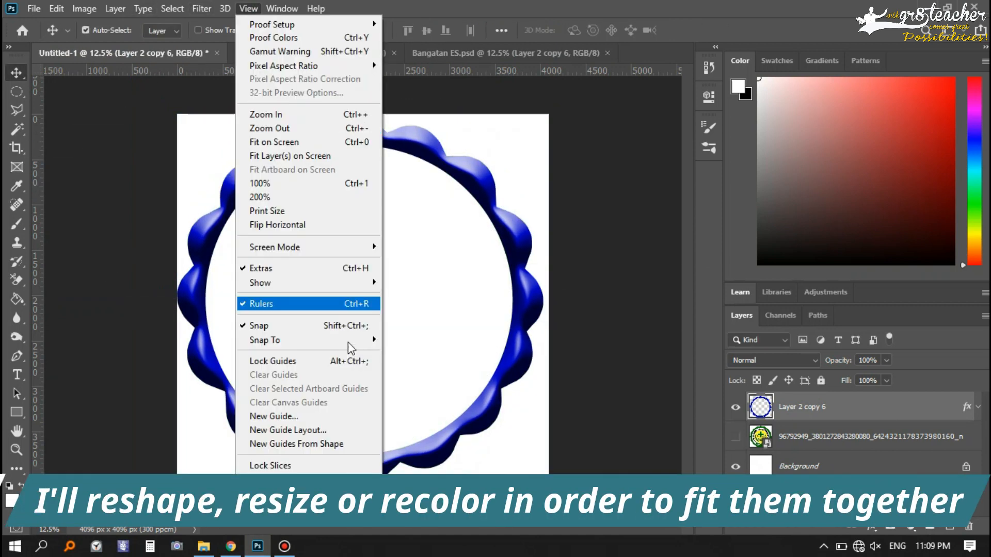
mouse_move(361, 340)
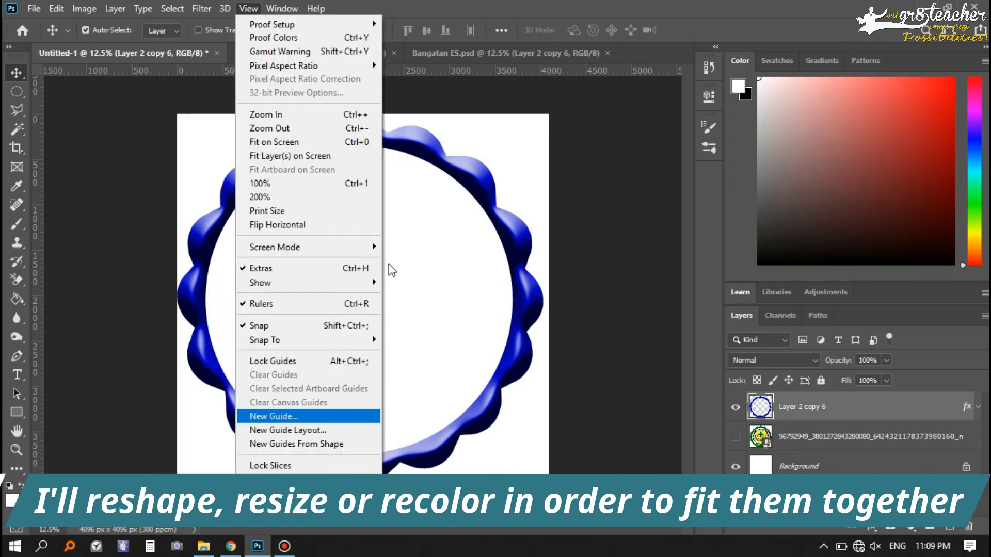
click(274, 417)
key(Escape)
click(249, 9)
click(289, 430)
click(546, 151)
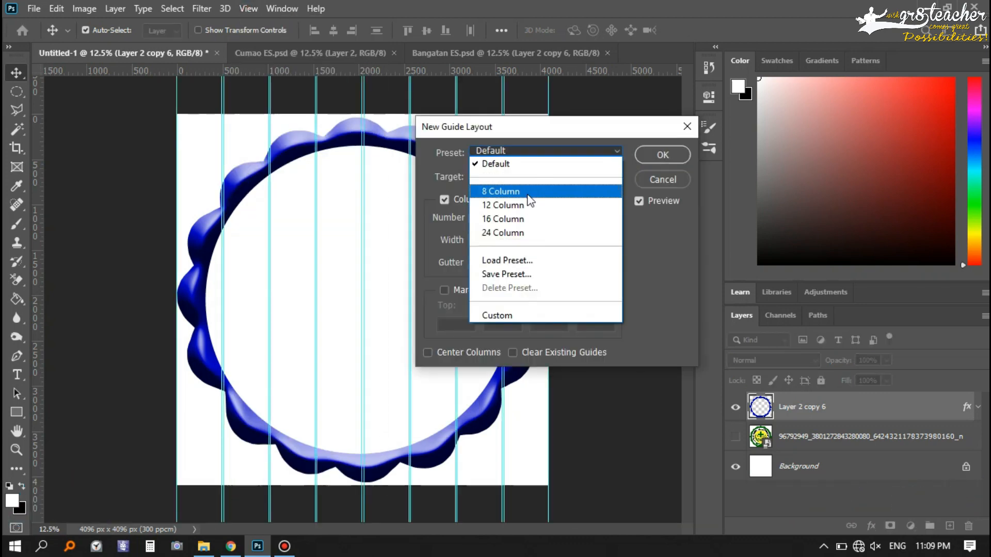
click(527, 261)
click(527, 157)
click(490, 282)
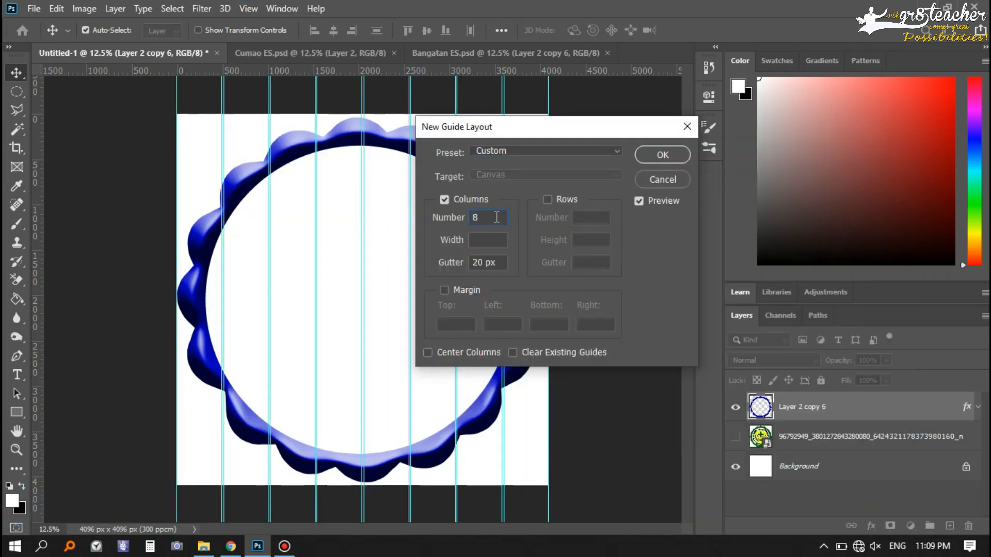
text(1)
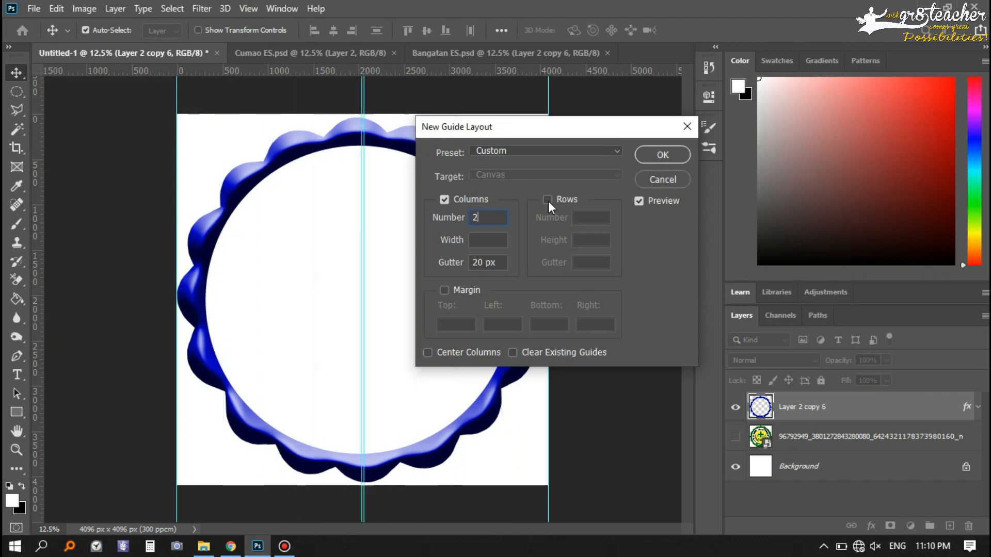
click(661, 162)
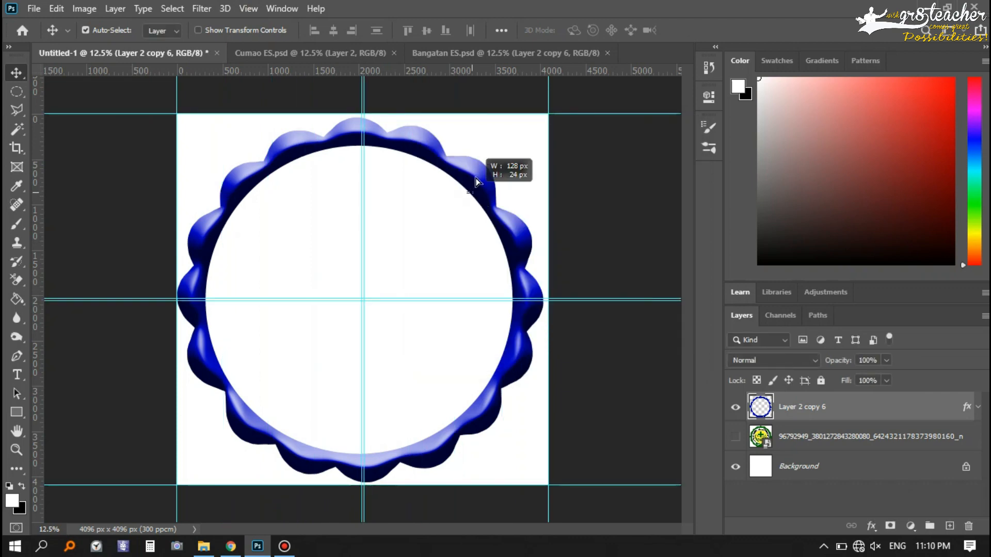
Show the reference logo image and copy the Layer 1, OUTSIDE CIRC and center circ layers from the template documents into the untitled document.
drag(476, 181, 469, 181)
click(735, 436)
click(311, 57)
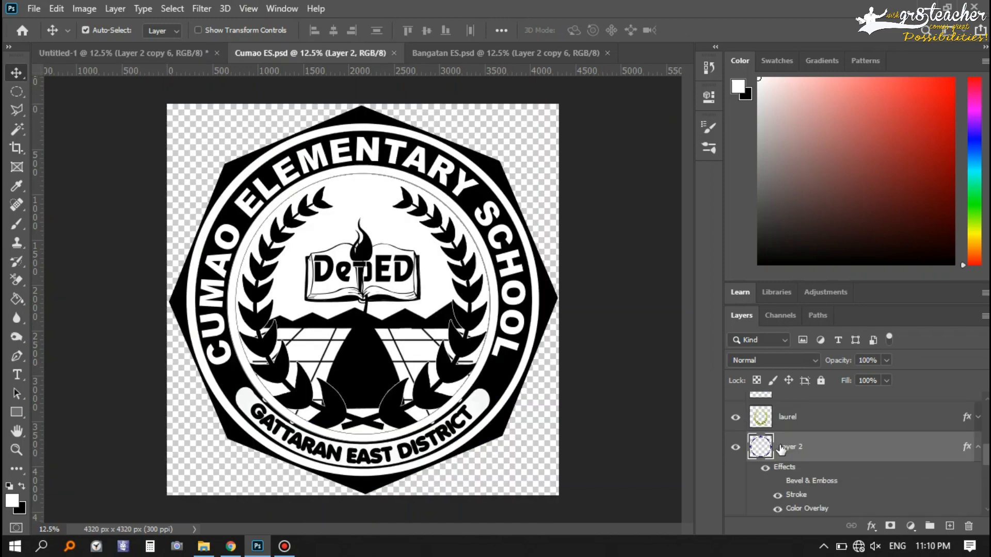
scroll(781, 451, down, 4)
drag(826, 448, 454, 274)
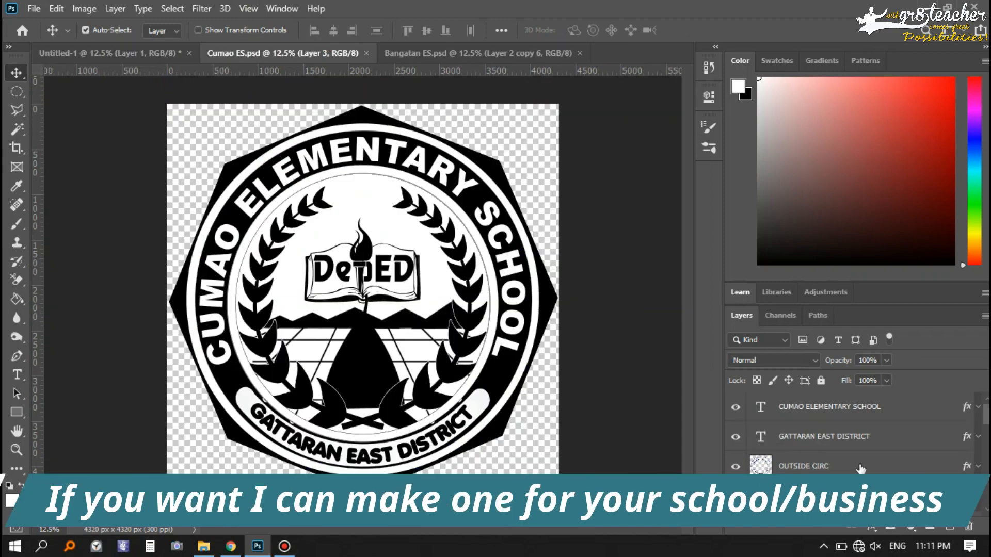
drag(861, 468, 325, 160)
click(736, 437)
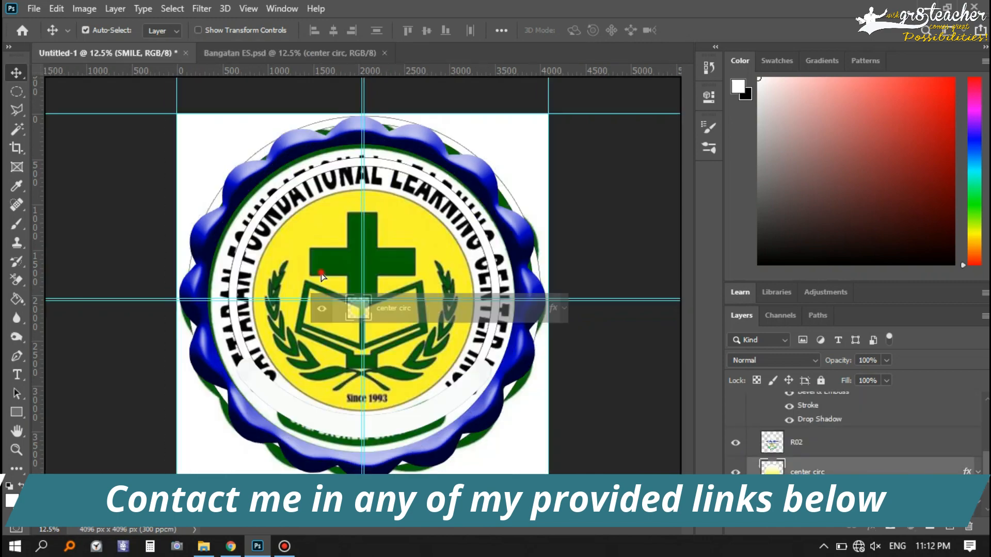
drag(321, 277, 322, 279)
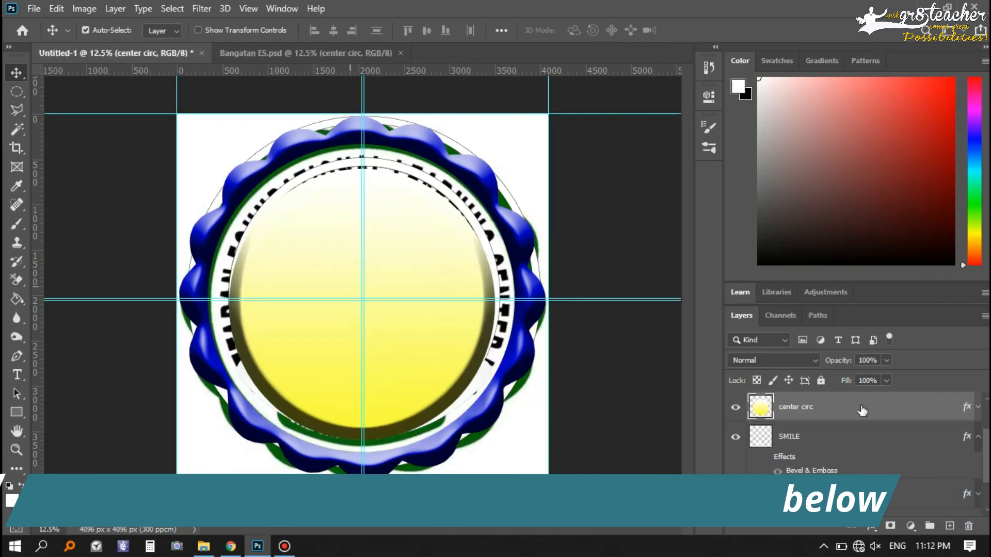
scroll(851, 455, down, 3)
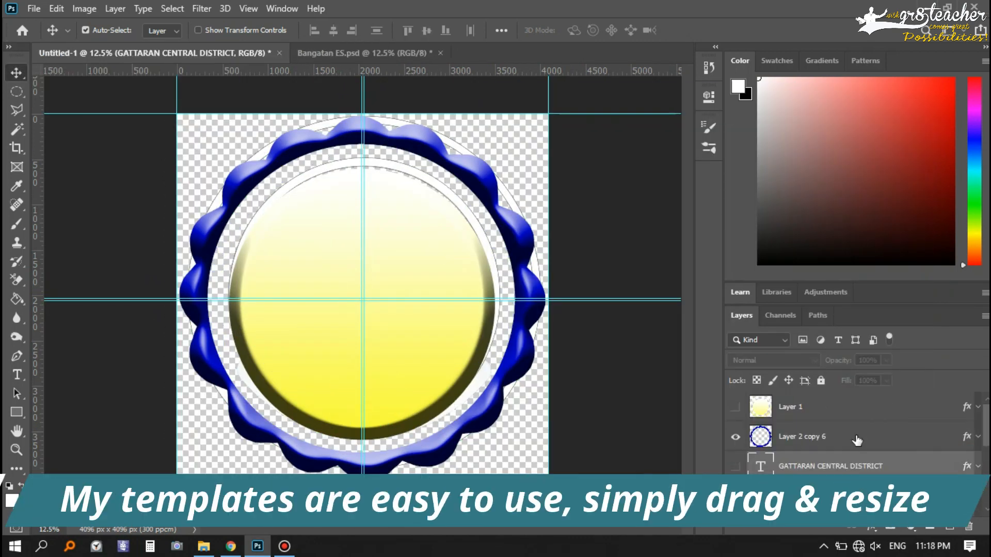
Delete the hidden Layer 1 and move the OUTSIDE CIRC layer directly below Layer 2 copy 6.
right_click(859, 439)
key(Escape)
click(821, 408)
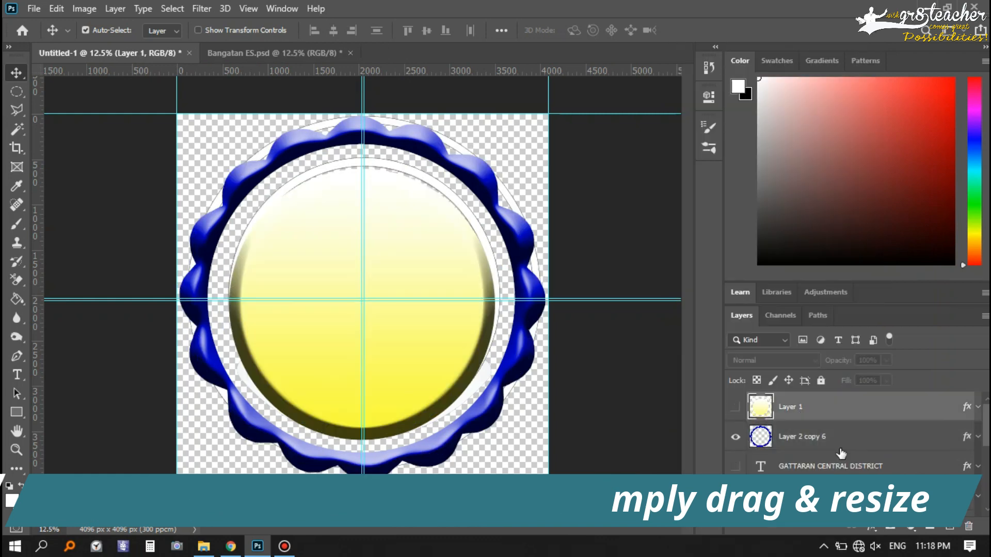
key(Delete)
scroll(826, 438, down, 2)
drag(808, 466, 795, 424)
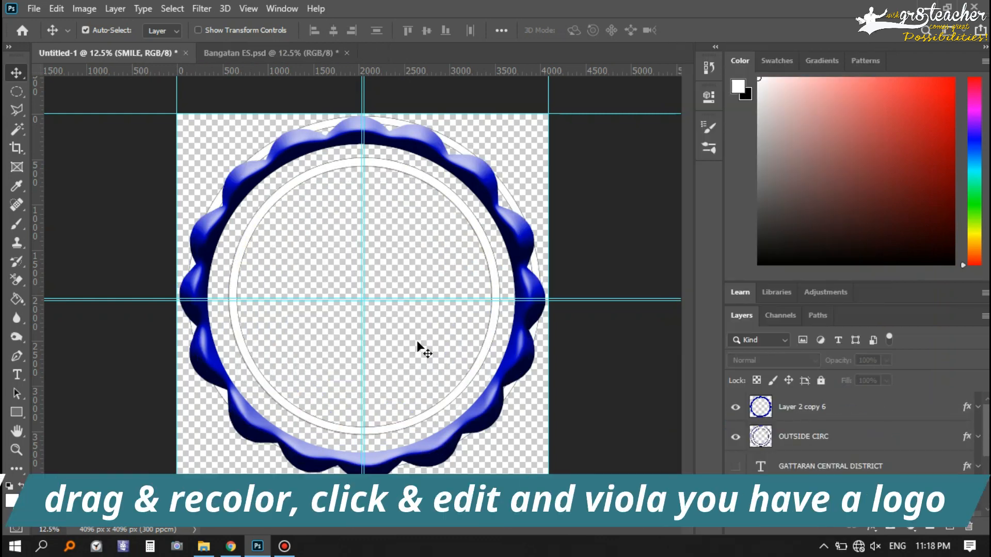
Scale the OUTSIDE CIRC rings down so they fit inside the blue scalloped border.
key(ctrl+t)
drag(188, 116, 208, 145)
drag(498, 443, 513, 436)
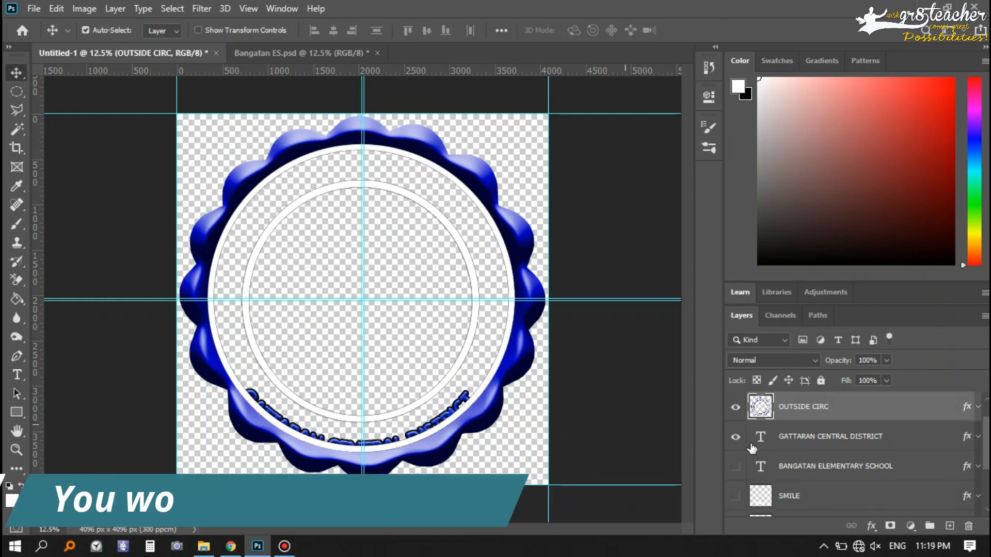
Show the BANGATAN ELEMENTARY SCHOOL text layer and scale it down to about 90%.
click(813, 445)
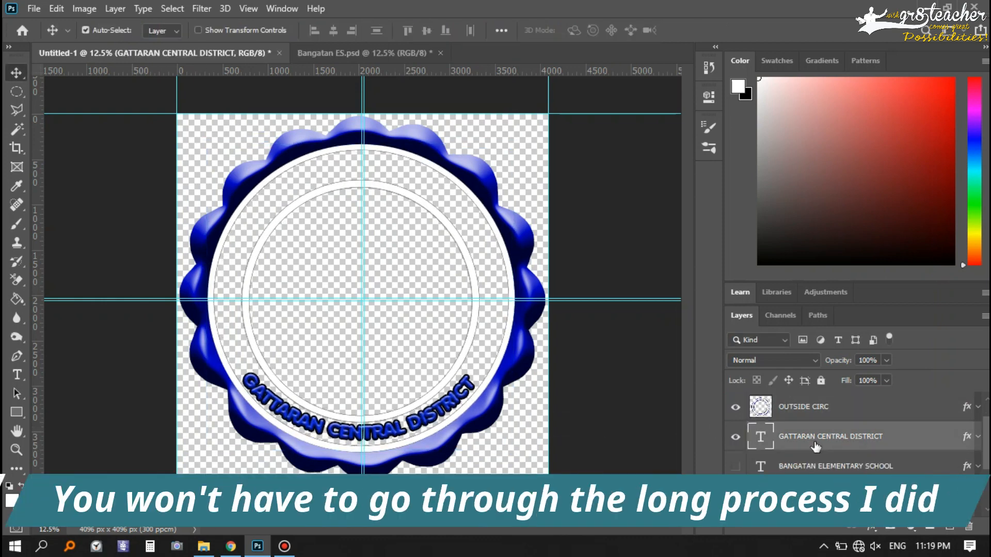
click(736, 437)
click(736, 438)
click(736, 467)
click(735, 467)
click(869, 470)
key(ctrl+t)
drag(582, 505, 538, 461)
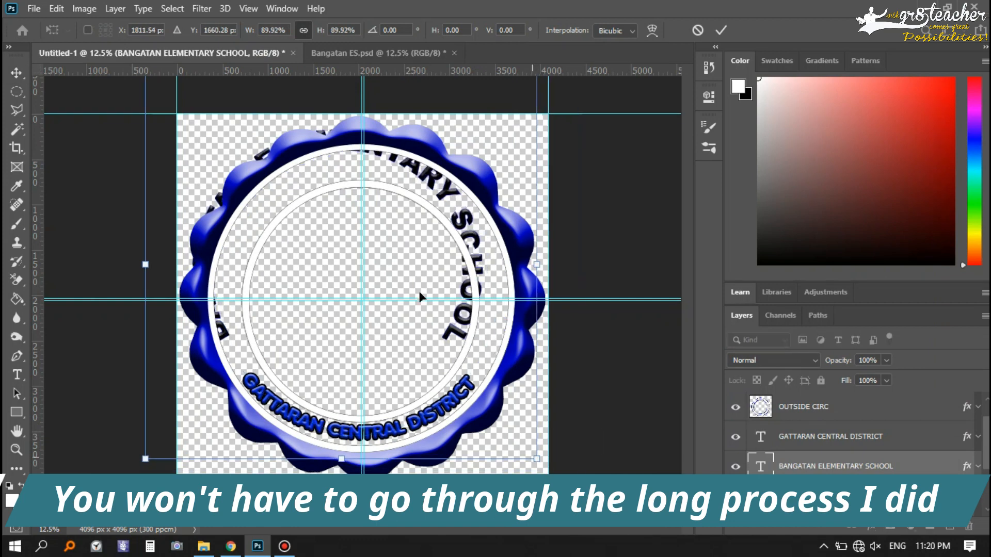
Move the BANGATAN ELEMENTARY SCHOOL text between the white rings and fine-tune its scale to about 85% wide and 84% high.
drag(421, 296, 436, 321)
drag(449, 278, 459, 273)
drag(545, 281, 550, 281)
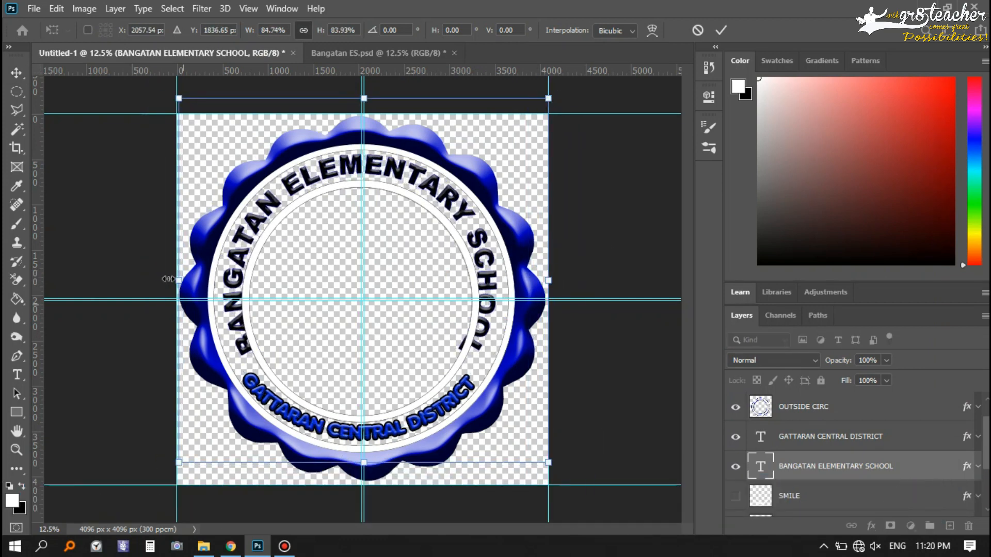
drag(177, 280, 174, 280)
drag(306, 111, 306, 112)
key(Return)
Show the SMILE banner layer and the yellow center circ layer.
scroll(736, 454, down, 3)
click(735, 438)
scroll(737, 454, down, 1)
click(737, 444)
scroll(785, 451, up, 5)
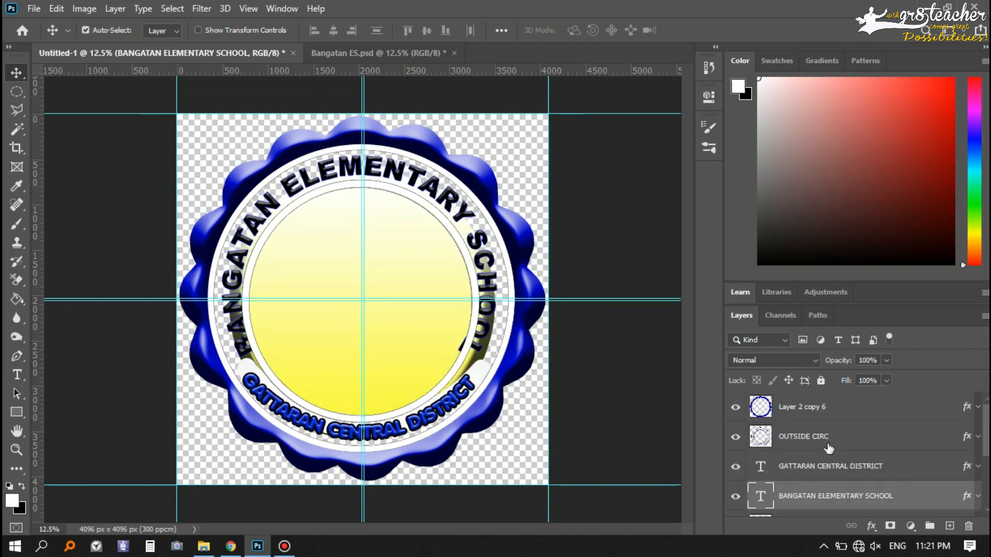
Group the layers from Layer 2 copy 6 down to center circ and show the reference logo with only the center circle over it.
click(821, 408)
shift+click(795, 443)
key(ctrl+g)
click(752, 400)
click(795, 472)
click(736, 473)
click(736, 397)
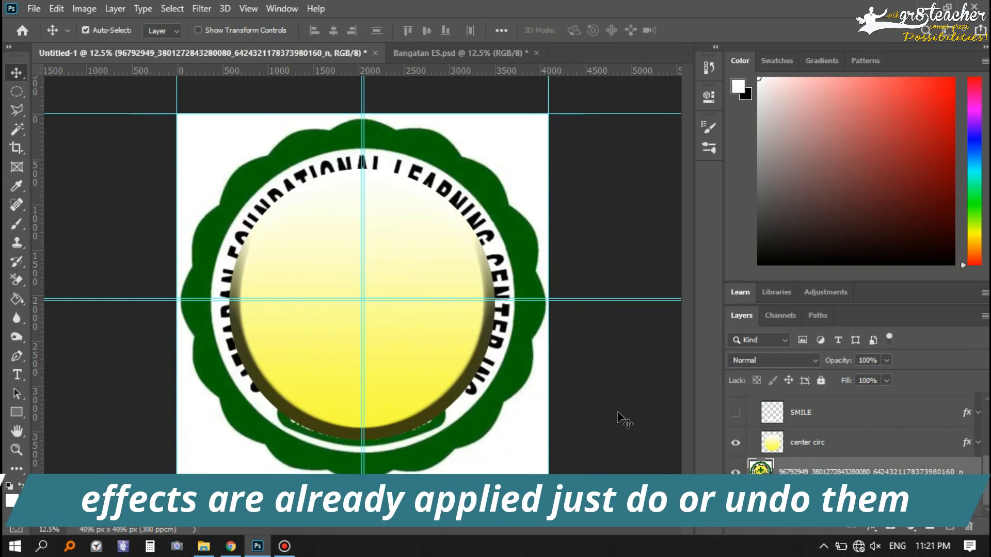
Scale the center circ layer to about 83.5% and align it with the yellow circle of the reference logo.
drag(237, 173, 252, 190)
key(Up)
key(Up)
key(Up)
key(Up)
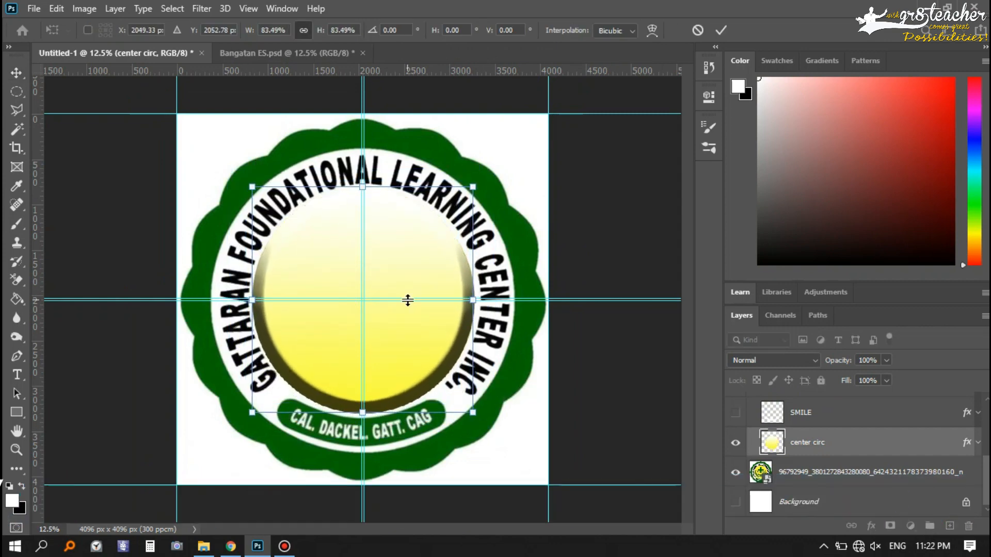
key(Right)
key(Return)
Show the SMILE layer and reshape it to match the green address banner of the reference logo.
click(736, 413)
ctrl+click(478, 382)
key(ctrl+t)
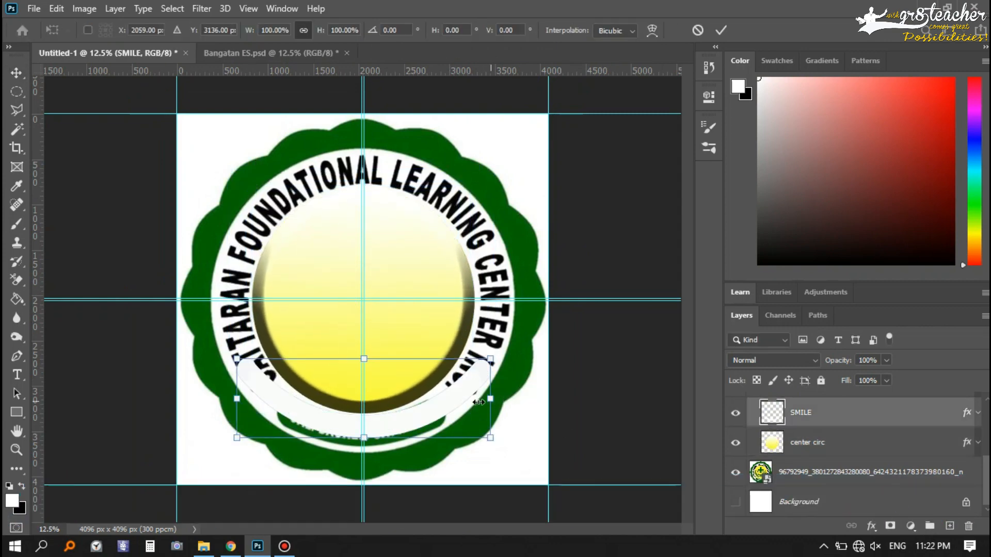
drag(479, 402, 474, 398)
drag(362, 365, 362, 382)
drag(388, 431, 389, 432)
drag(467, 413, 450, 414)
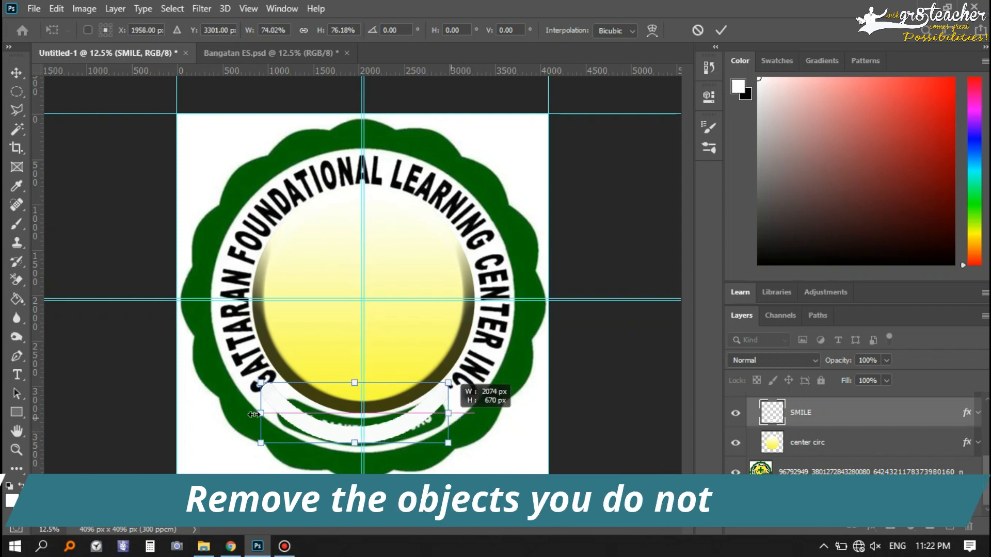
drag(280, 414, 268, 414)
drag(355, 383, 365, 436)
key(Return)
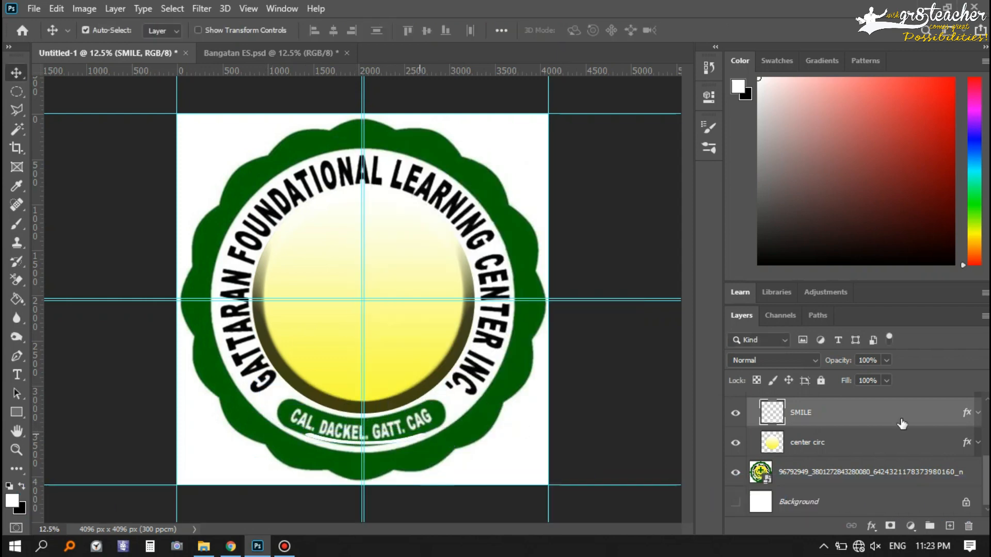
Delete the SMILE layer and hide the center circ layer.
key(Delete)
click(736, 412)
click(734, 443)
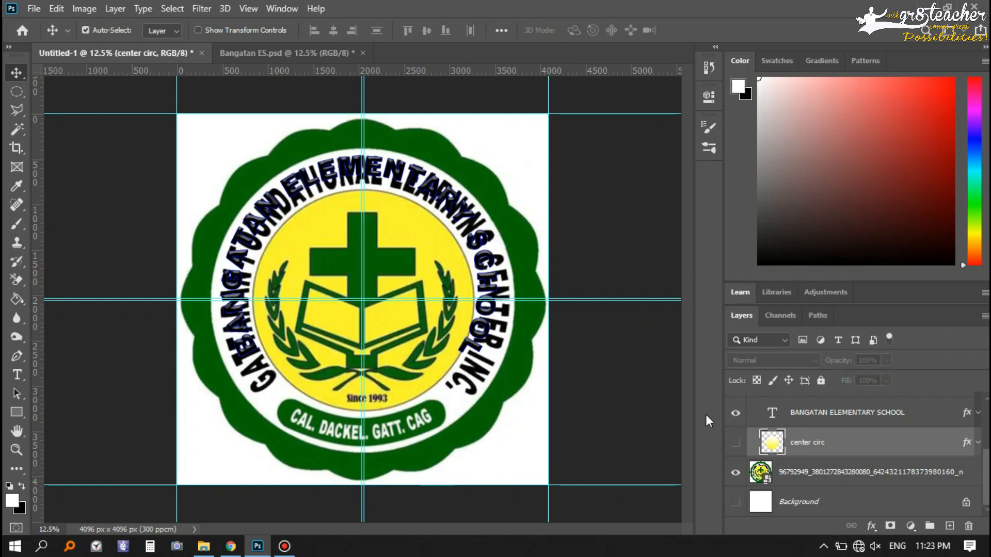
Draw a circular path just outside the reference logo's yellow circle with the Ellipse tool set to Path mode.
click(18, 372)
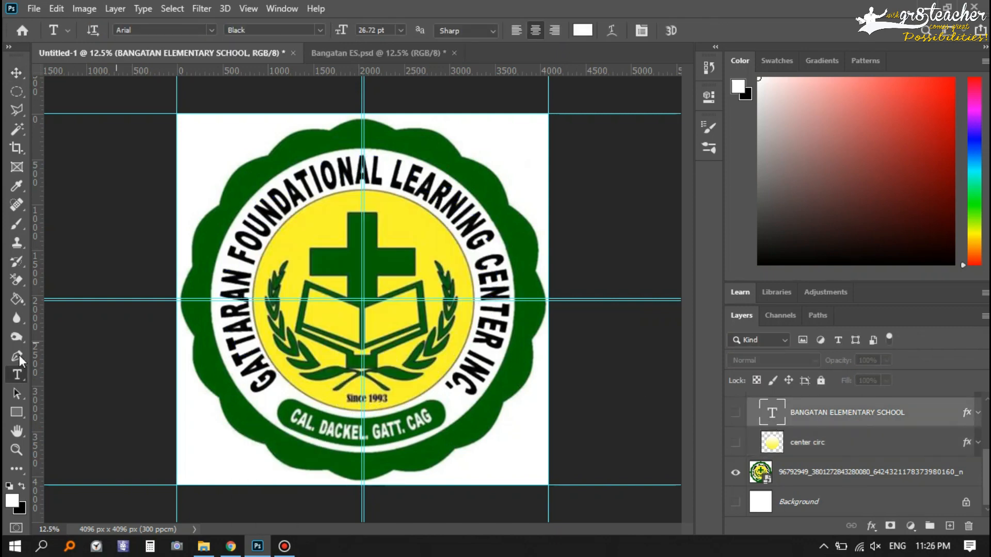
click(19, 356)
click(18, 92)
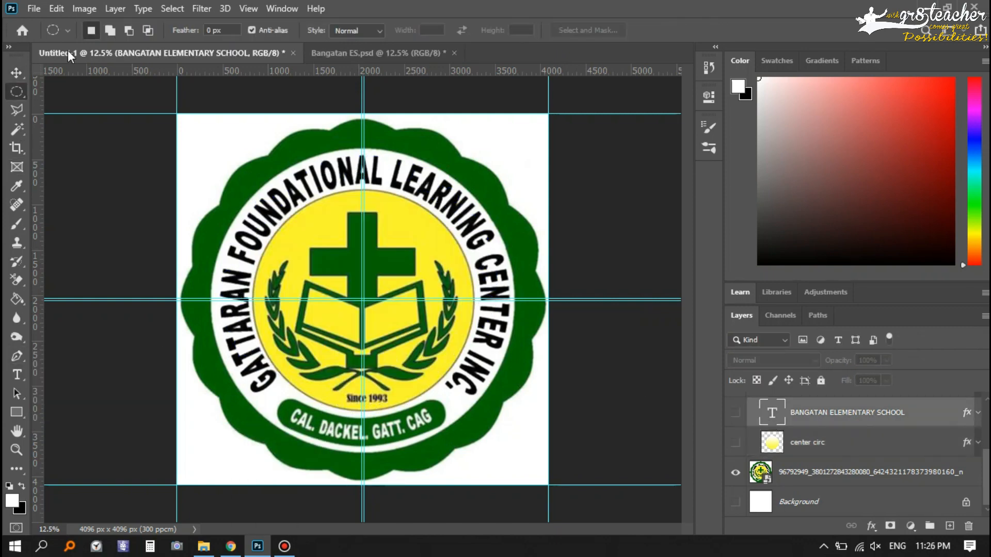
click(18, 413)
click(62, 438)
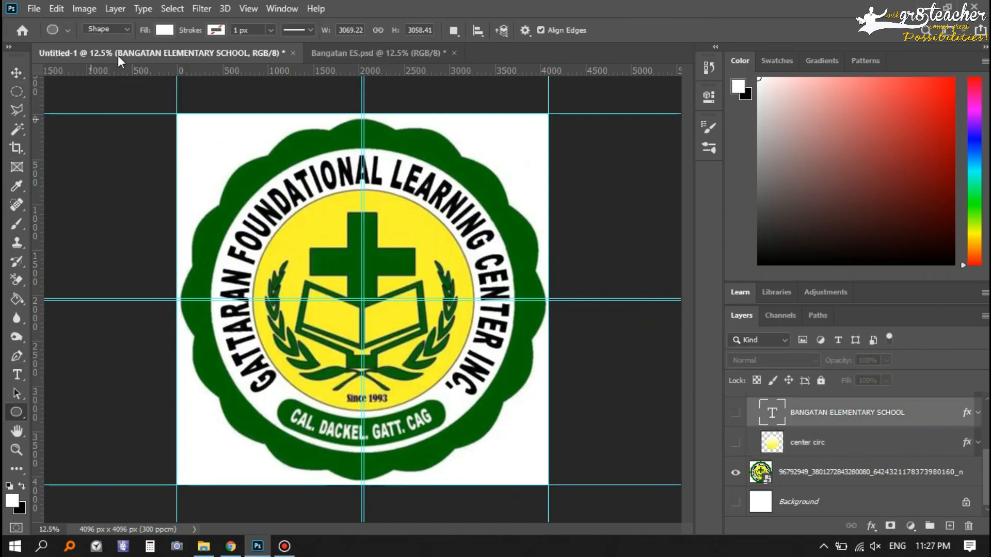
click(108, 30)
click(102, 53)
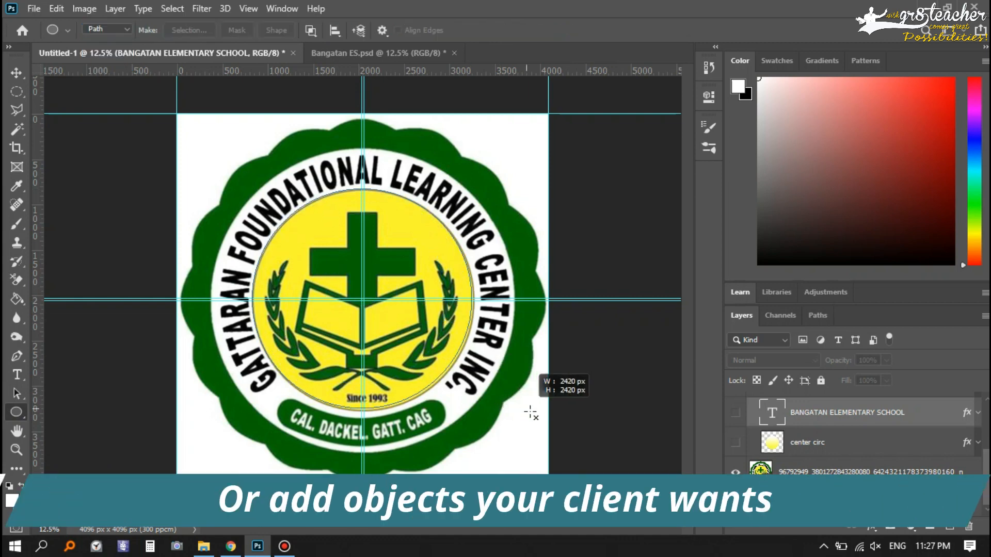
drag(538, 416, 538, 416)
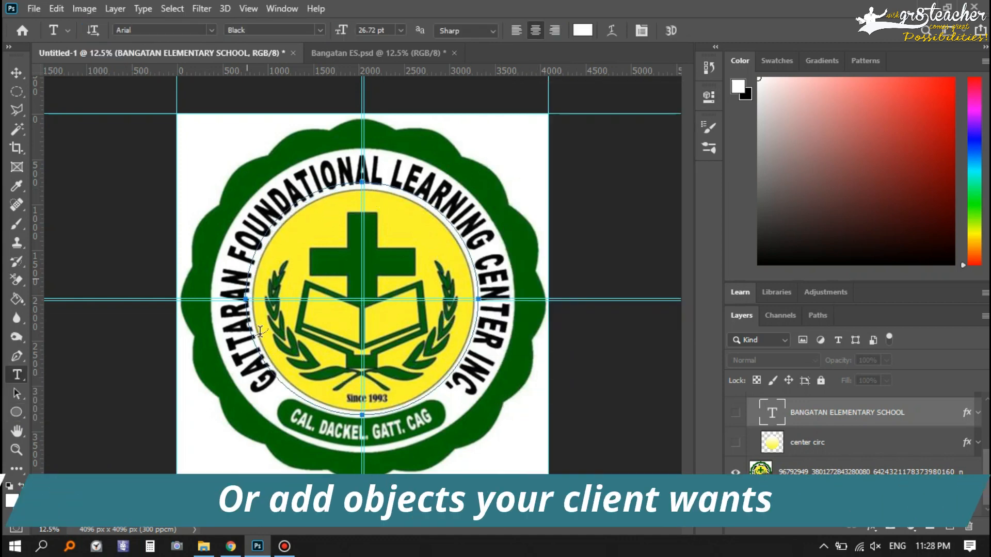
Add the text GATTARAN FOUNDATIONAL LEARNING CENTER INC. along the circular path in Arial Black at 18.23 pt.
click(261, 331)
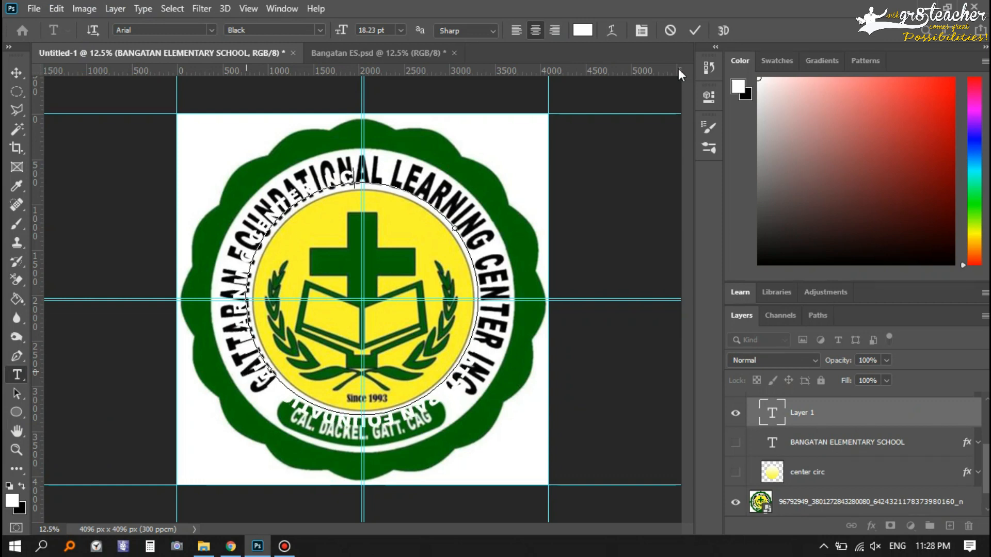
click(774, 417)
Lower the opacity of the reference logo image layer to 78%.
scroll(805, 439, down, 1)
click(847, 471)
drag(837, 361, 822, 361)
Delete the BANGATAN ELEMENTARY SCHOOL text layer.
scroll(901, 439, up, 2)
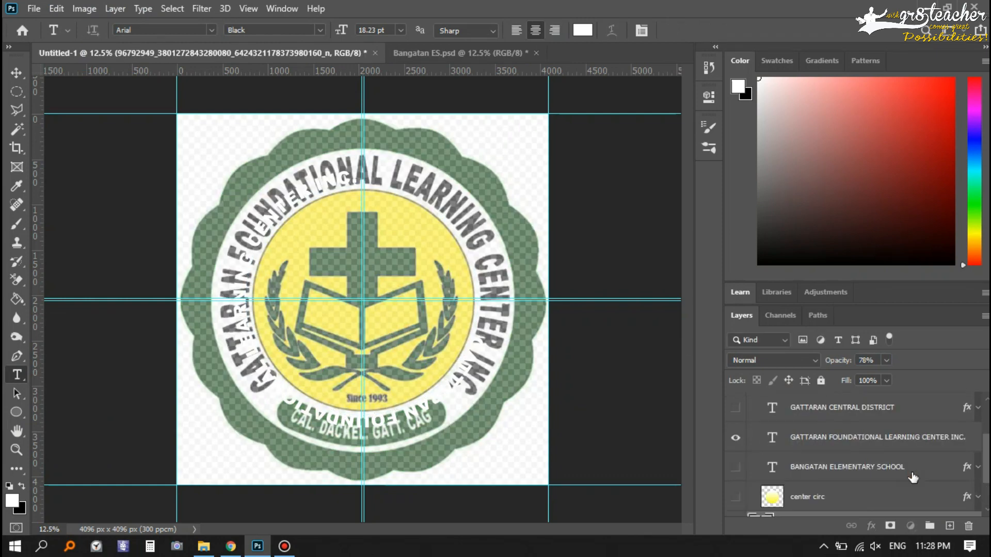
click(893, 470)
key(Delete)
Color the GATTARAN FOUNDATIONAL LEARNING CENTER INC. text black and rotate it so it arches over the top of the circle.
click(846, 439)
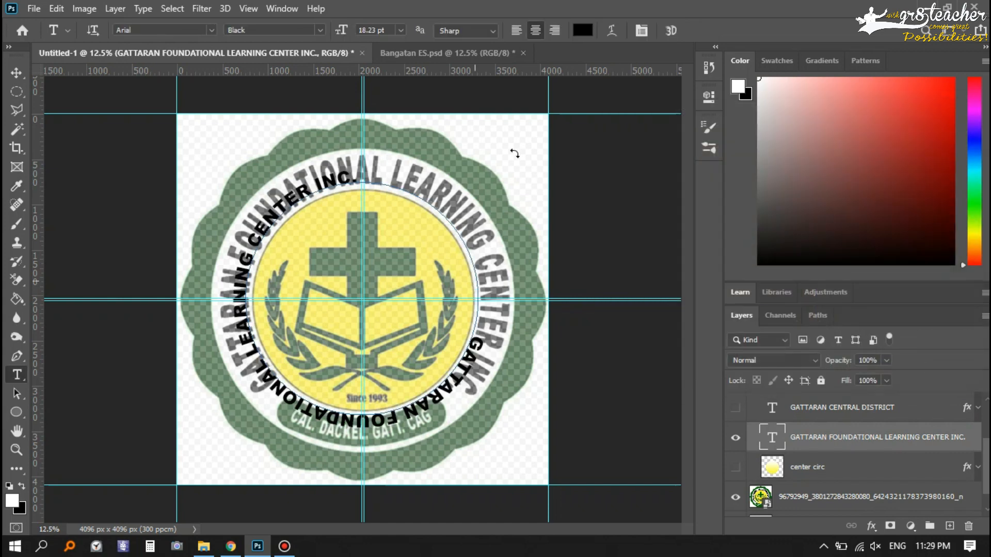
key(ctrl+t)
drag(501, 405, 483, 424)
key(Return)
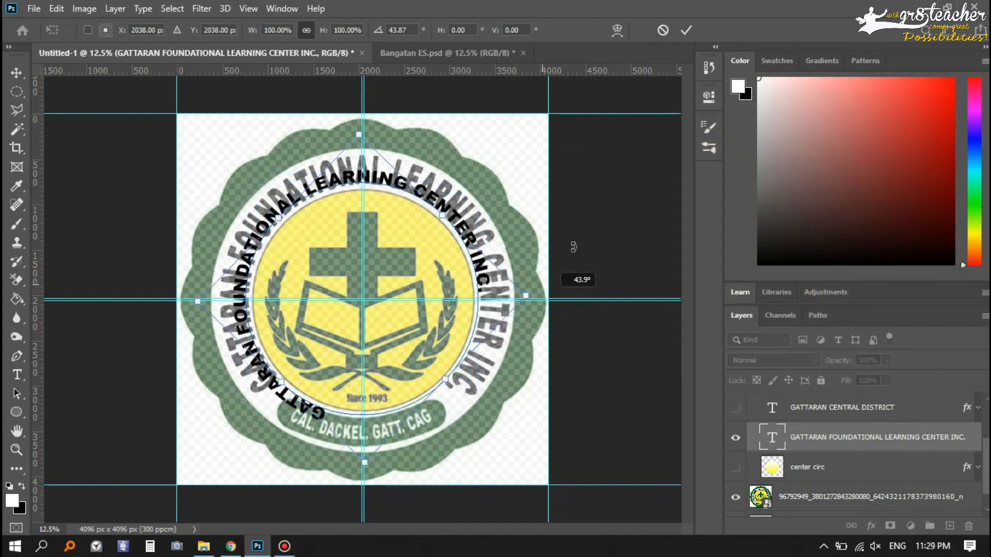
Set the font size of the whole GATTARAN FOUNDATIONAL LEARNING CENTER INC. text to 20 pt.
click(468, 254)
key(ctrl+a)
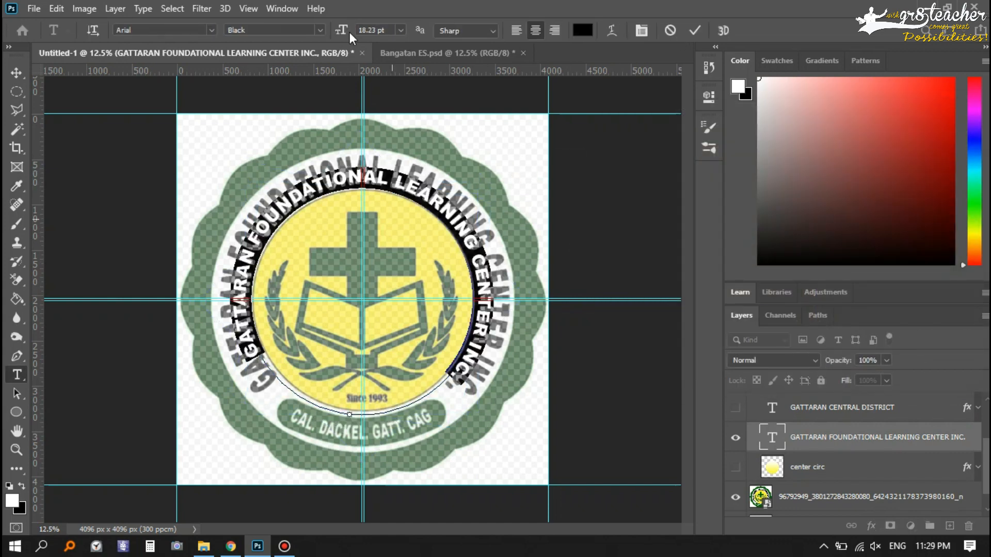
drag(339, 33, 337, 32)
text(20)
key(Return)
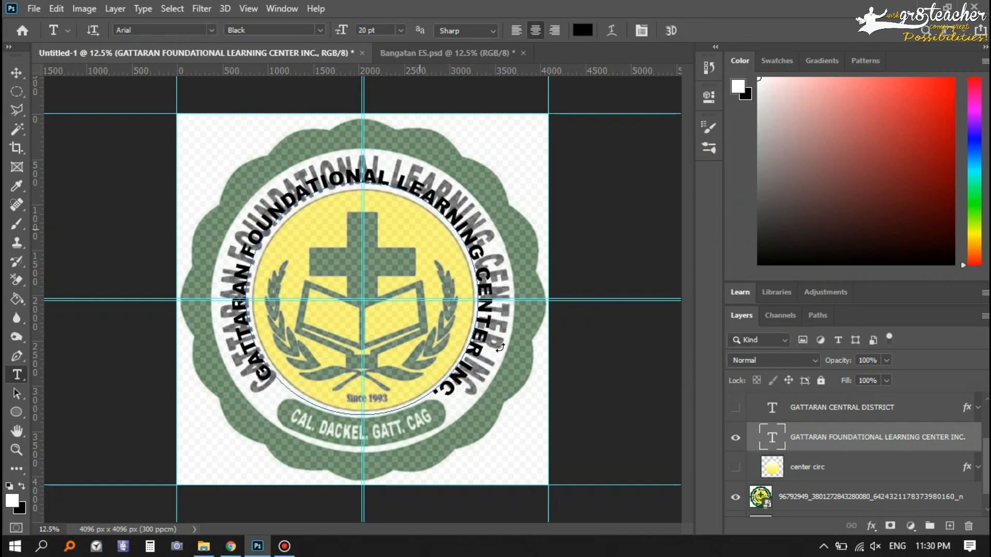
Rotate the arched GATTARAN FOUNDATIONAL LEARNING CENTER INC. text slightly so it is centred over the top of the circle.
key(ctrl+t)
key(Escape)
key(ctrl+t)
key(Return)
drag(511, 168, 511, 148)
key(ctrl+t)
key(Return)
Restore the reference logo layer to 100% opacity and sample its dark green as the foreground color.
scroll(805, 480, up, 3)
click(735, 407)
scroll(835, 472, up, 1)
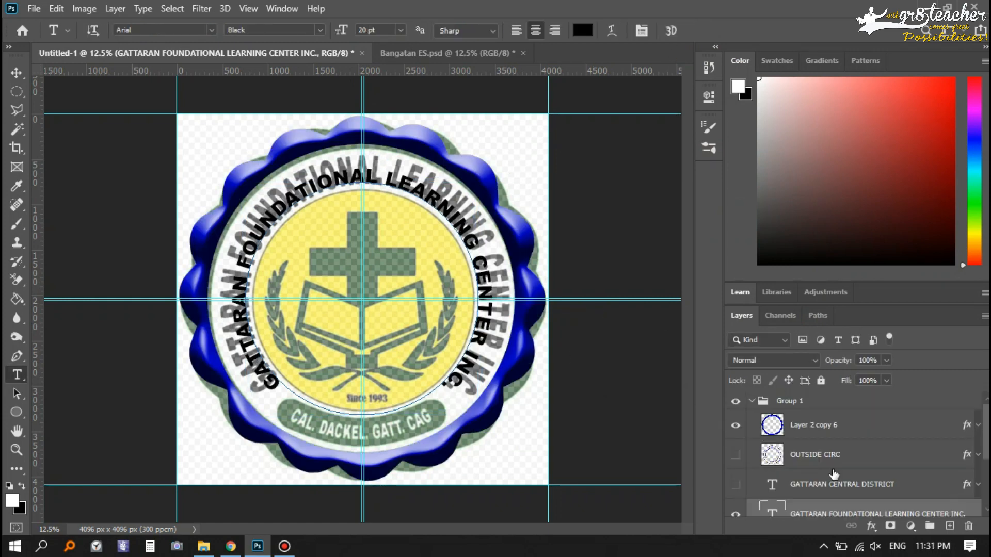
scroll(831, 472, down, 6)
click(763, 470)
key(0)
scroll(822, 430, up, 6)
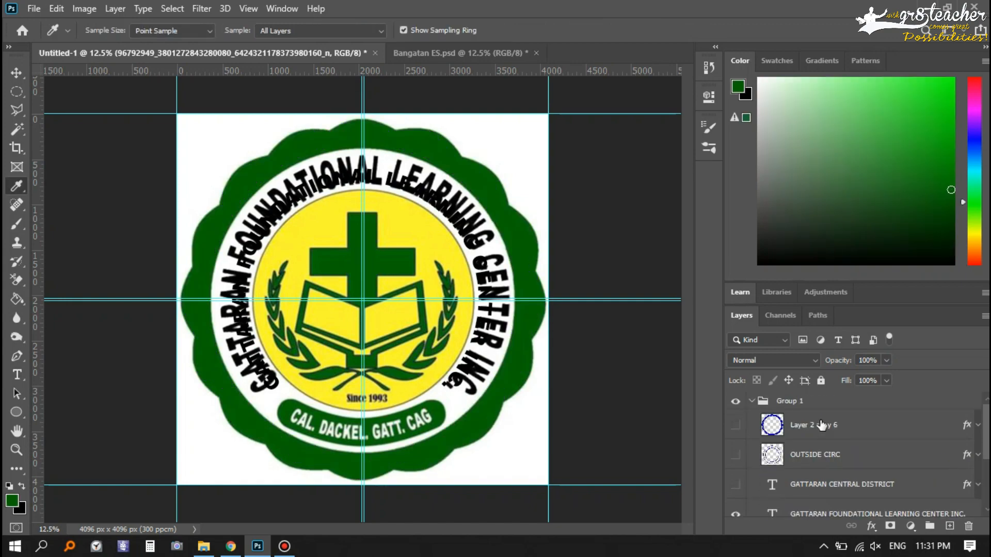
Recolor the scalloped border layer Layer 2 copy 6 with the sampled green and hide the reference logo layer.
click(736, 425)
click(821, 425)
double_click(878, 425)
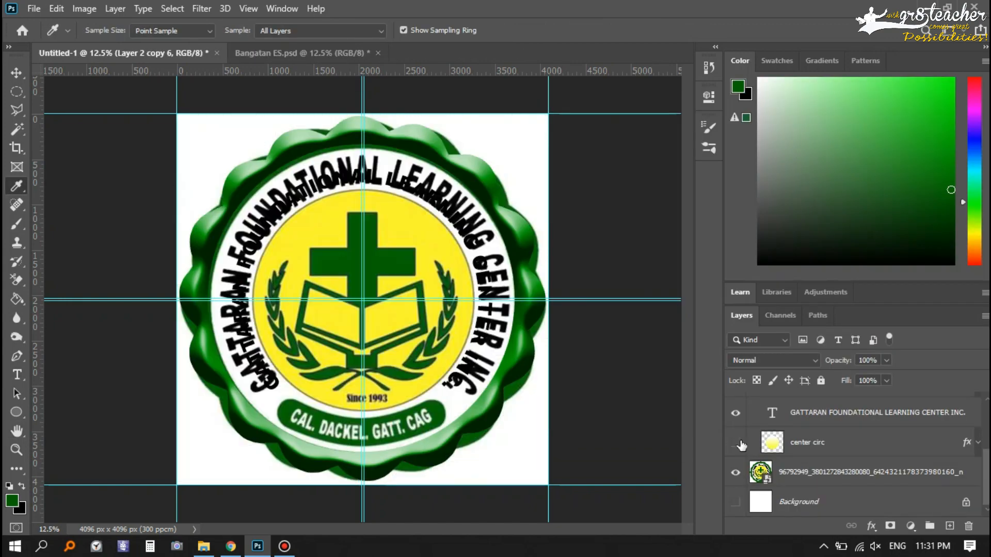
click(737, 473)
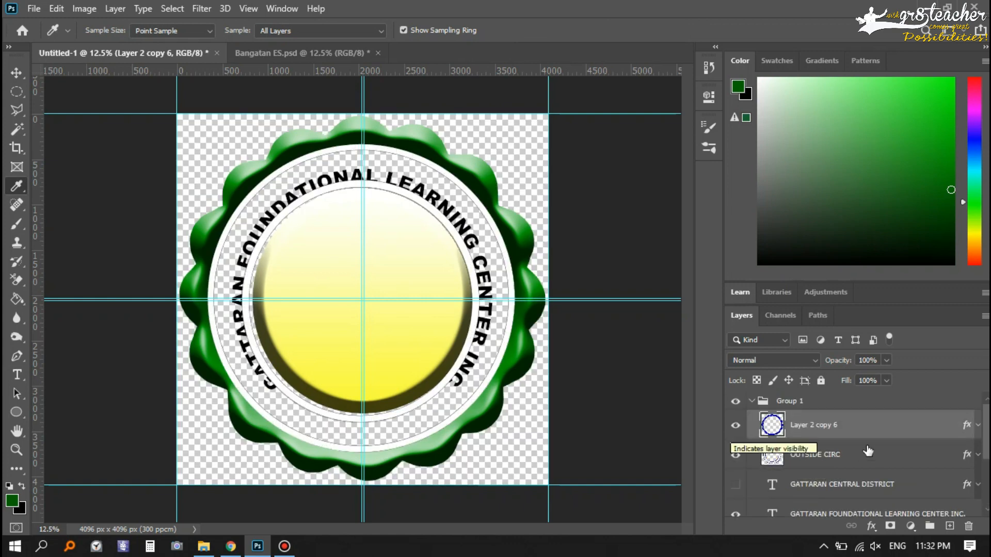
Enlarge the center circ layer to about 102% so the yellow disc fills the inner ring.
scroll(847, 477, down, 3)
click(831, 490)
key(ctrl+t)
drag(253, 413, 249, 418)
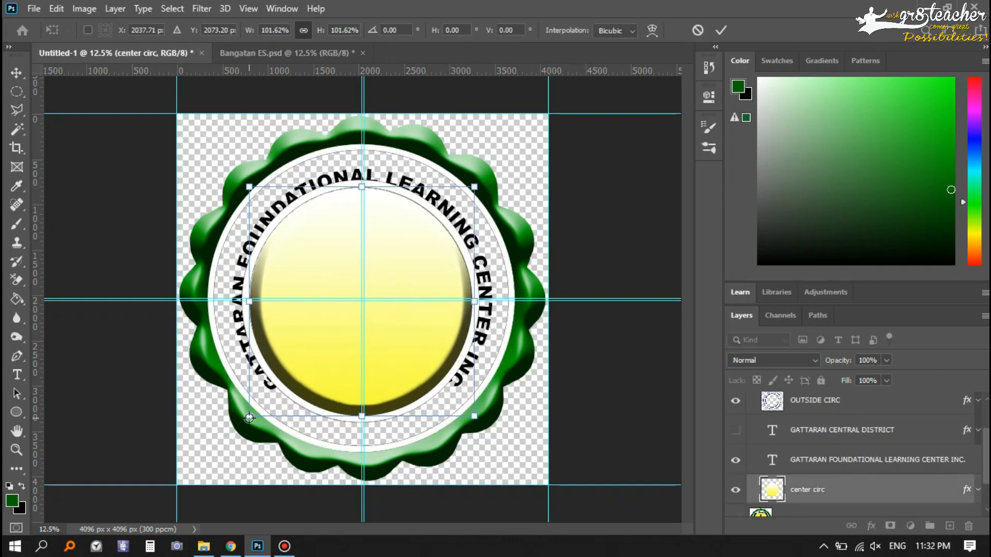
key(Return)
key(i)
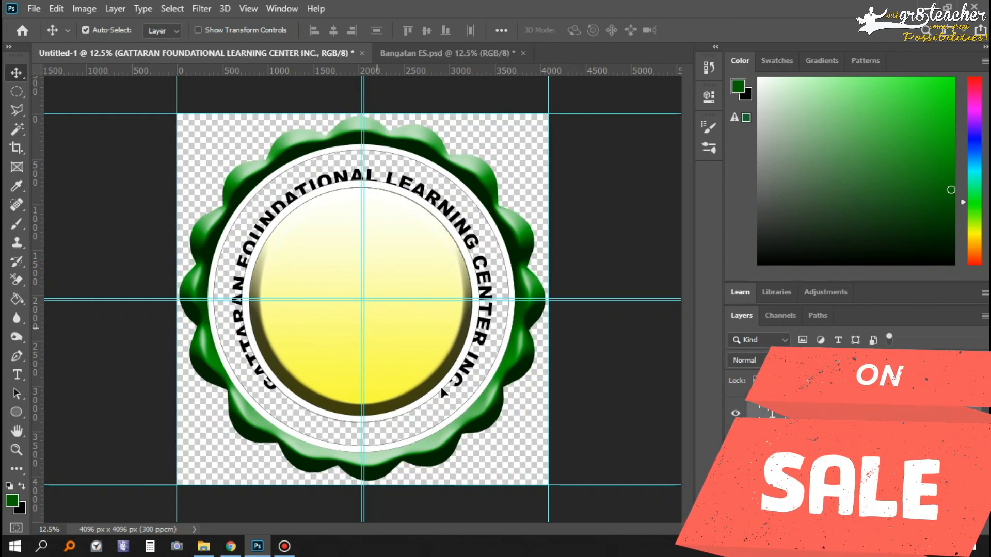
Scale the arched school name text to about 109% and nudge it into place between the two white rings.
key(ctrl+t)
drag(495, 416, 509, 428)
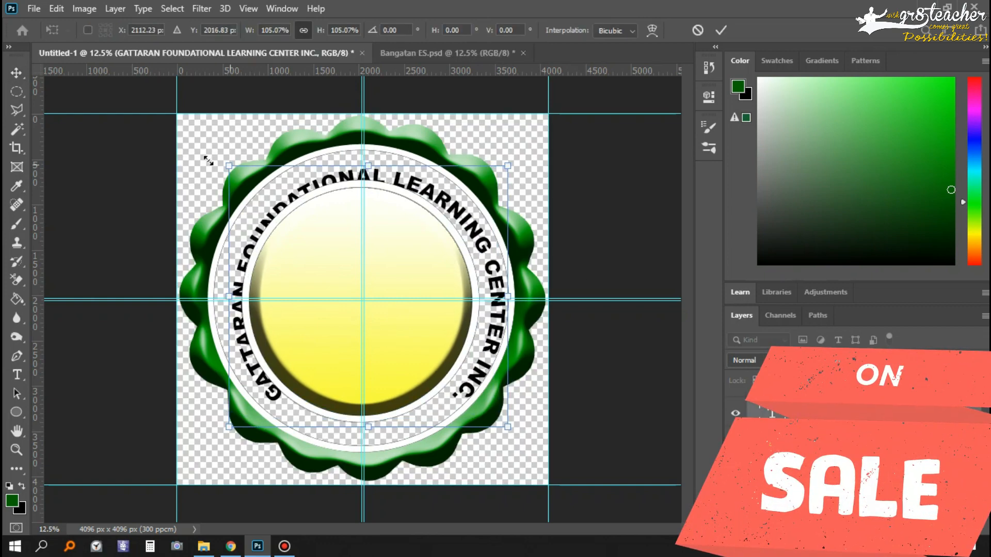
drag(226, 165, 212, 152)
drag(508, 427, 503, 426)
key(Down)
key(Down)
key(Down)
key(Right)
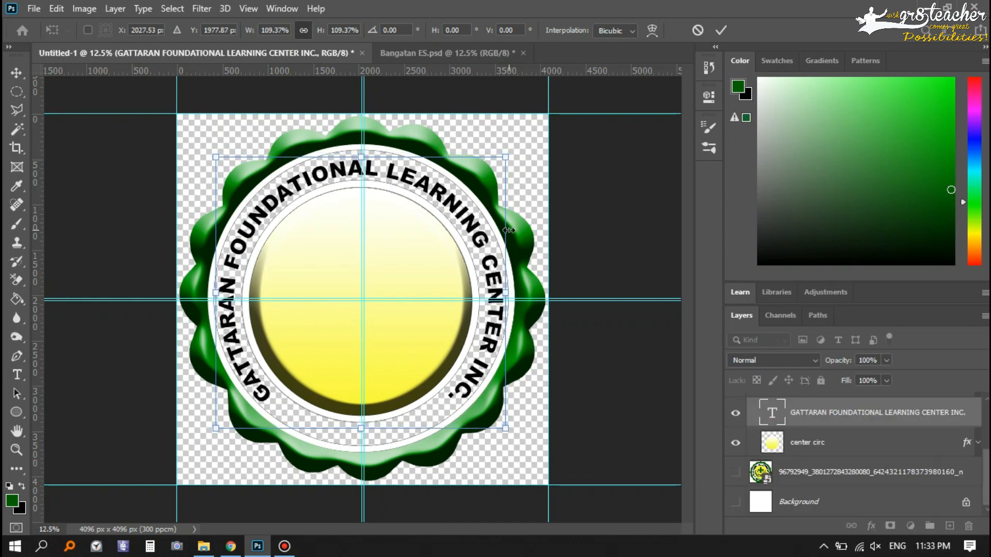
key(Up)
key(Up)
key(Up)
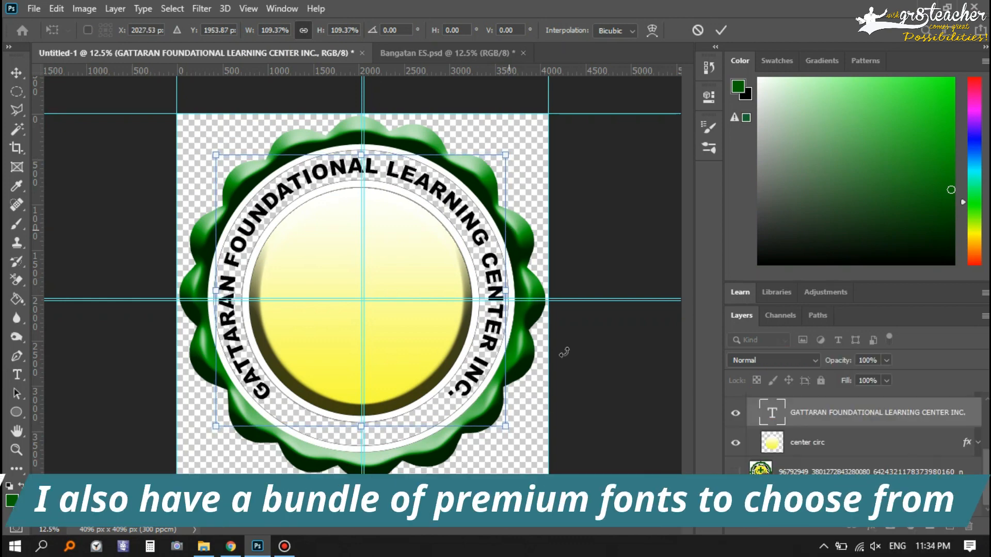
drag(217, 292, 219, 293)
key(Return)
Change the font of the whole school name text to Bebas Neue and enlarge it.
key(t)
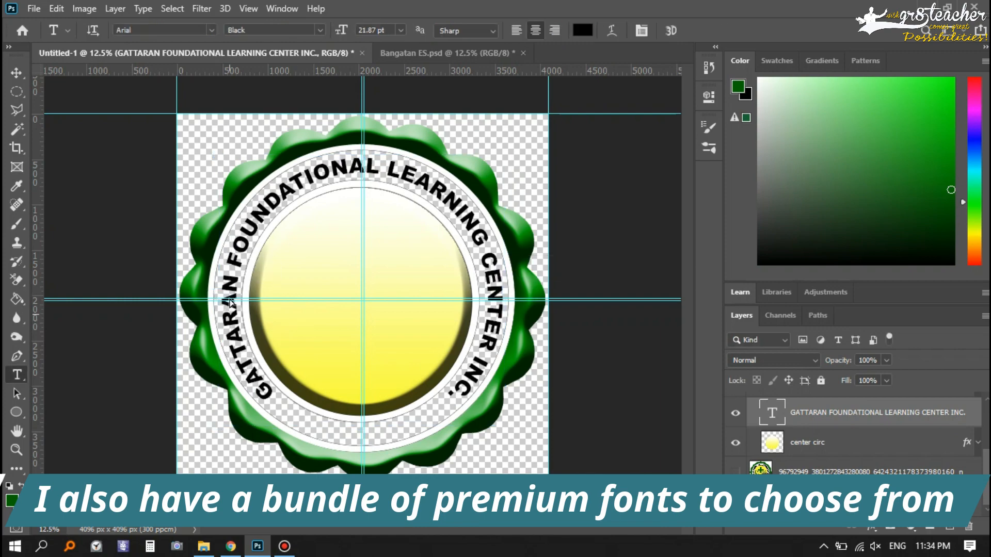
click(234, 330)
key(ctrl+a)
click(212, 31)
scroll(253, 226, down, 6)
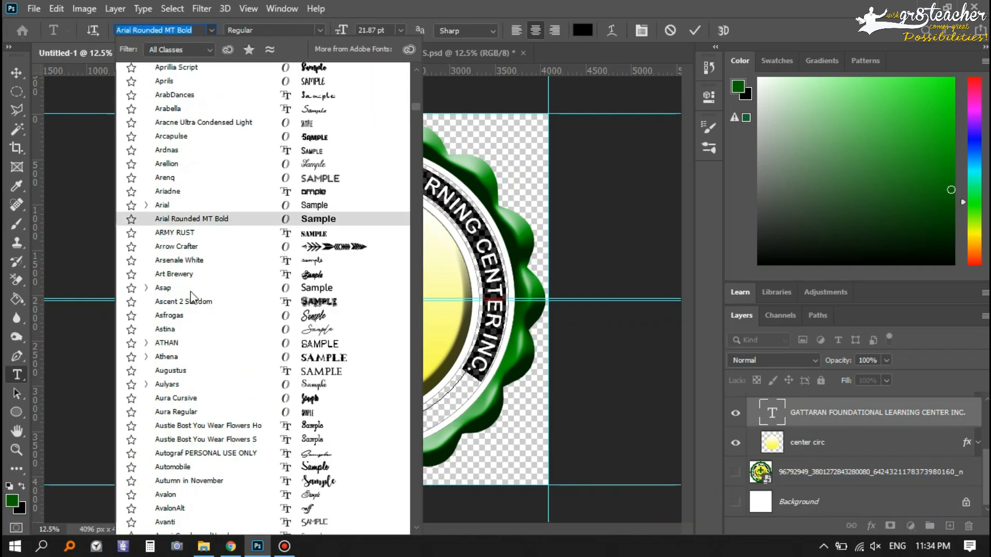
scroll(206, 289, down, 7)
scroll(219, 309, down, 15)
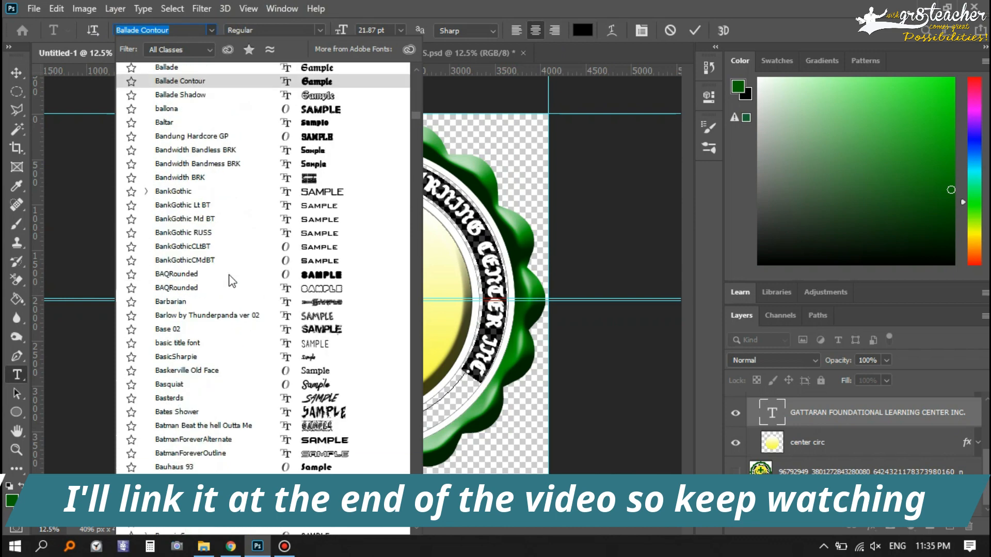
scroll(222, 305, down, 8)
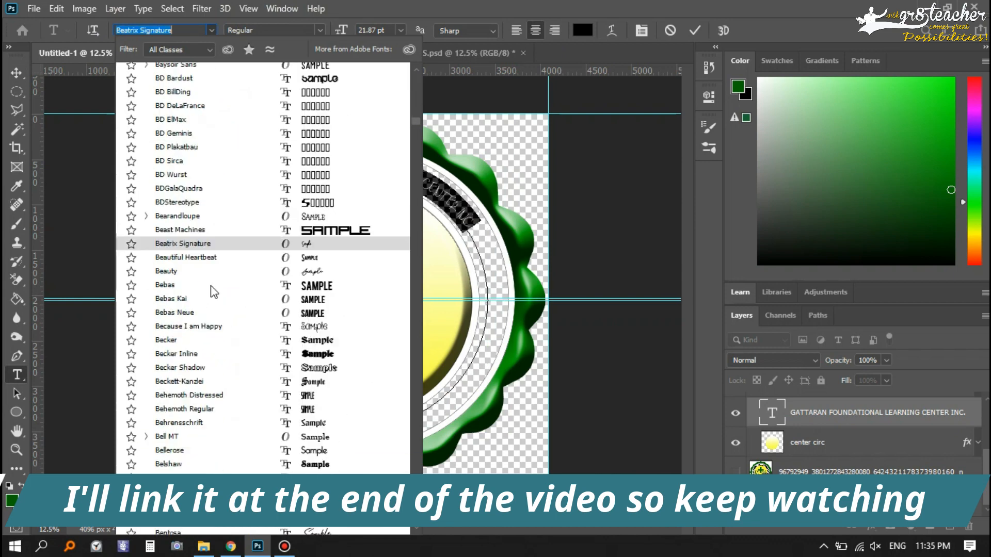
click(214, 313)
drag(339, 32, 350, 33)
click(698, 31)
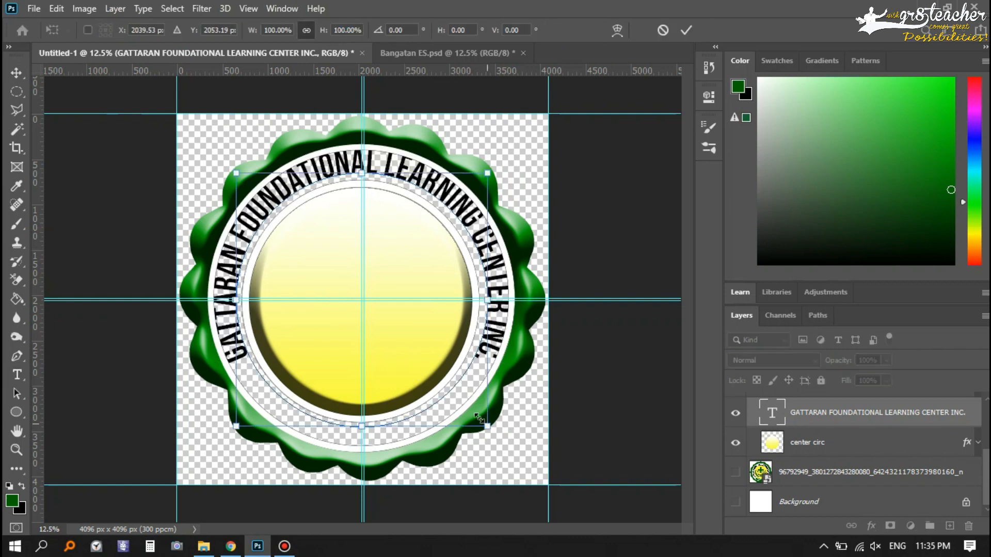
Resize and reposition the school name text to fit between the rings, and set its font size to 35 pt.
key(ctrl+t)
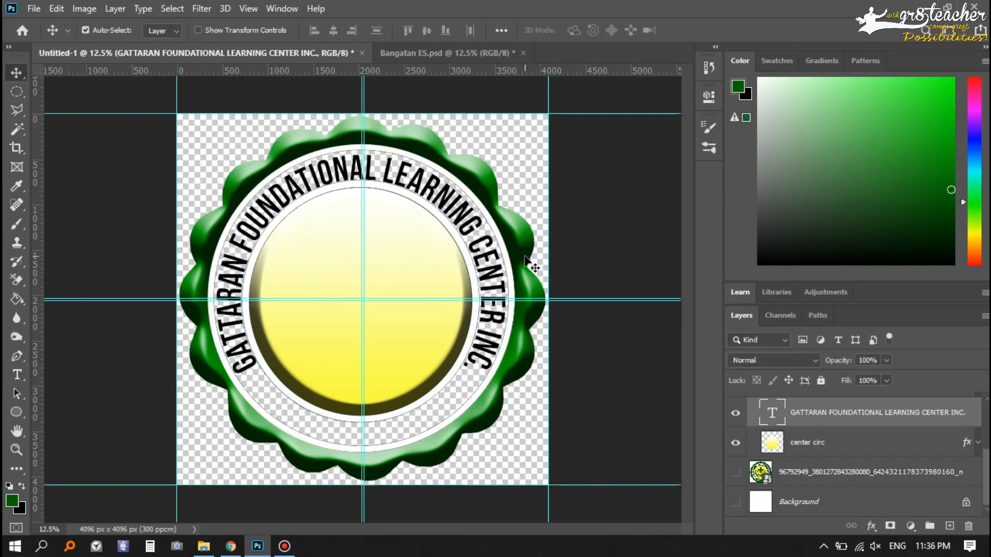
key(Return)
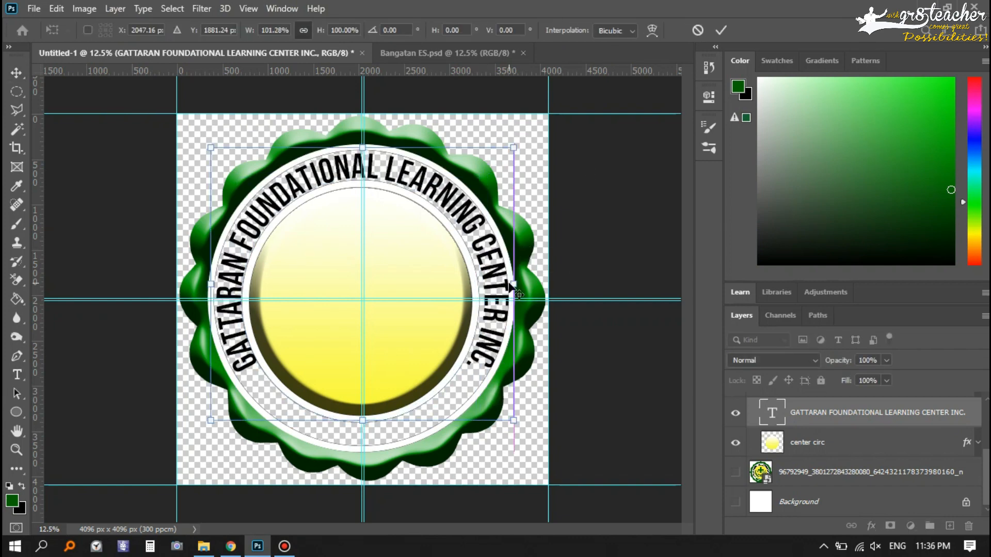
key(t)
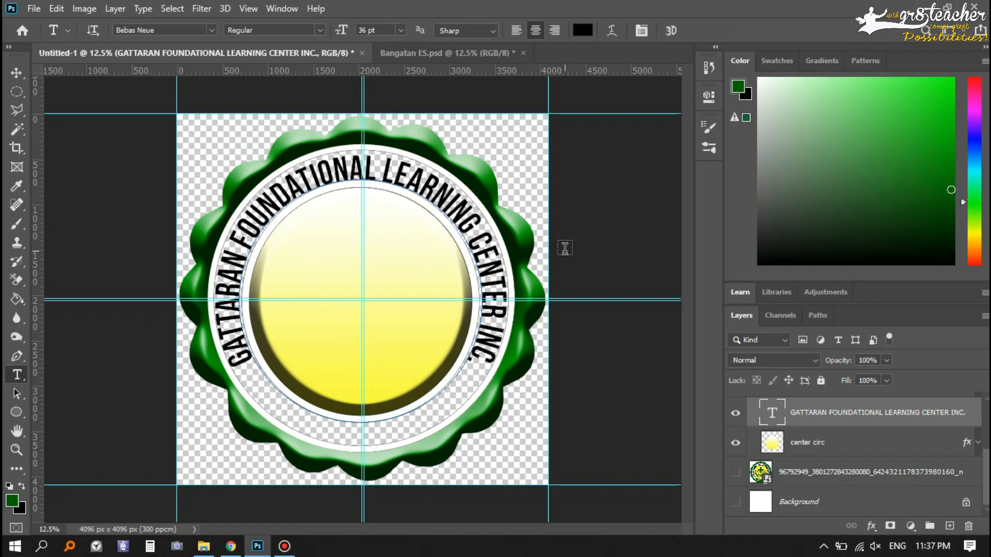
key(ctrl+t)
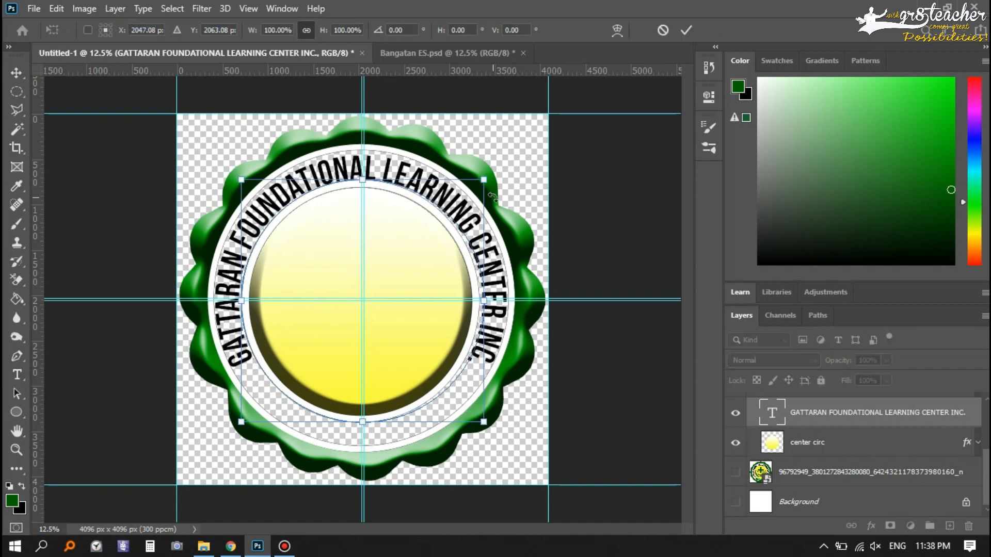
key(Return)
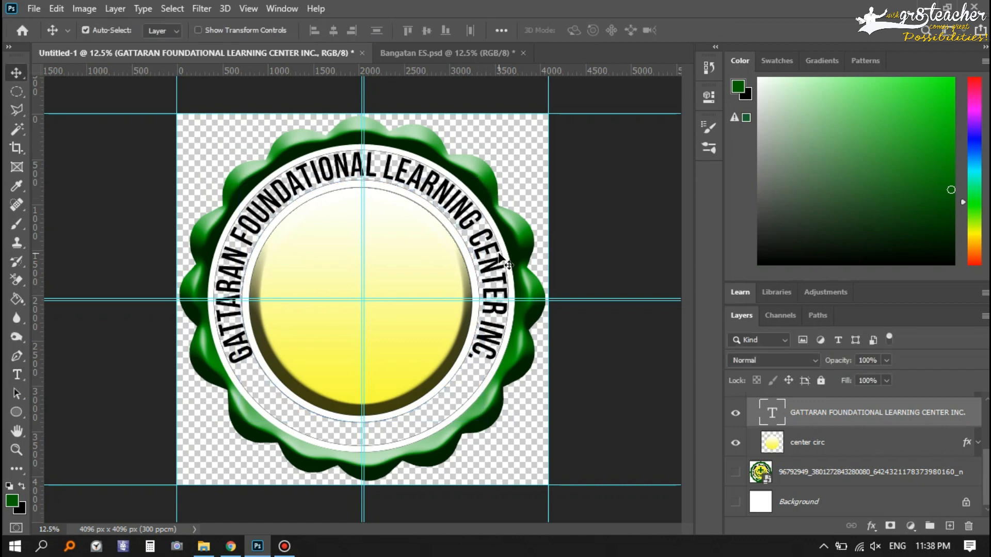
key(t)
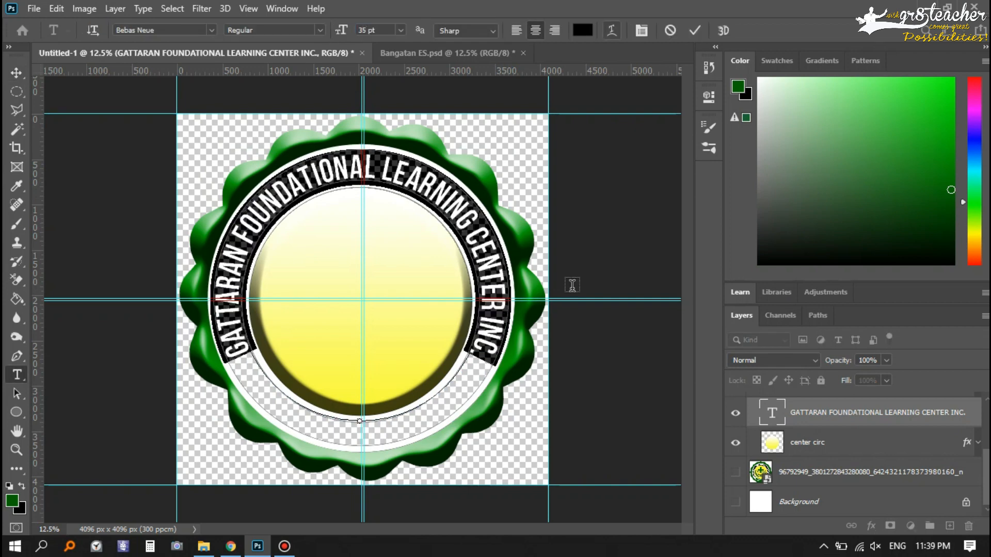
Give the school name text a Bevel & Emboss with 854% depth, 27 px size and 16 px soften, plus a Stroke and Drop Shadow.
click(735, 473)
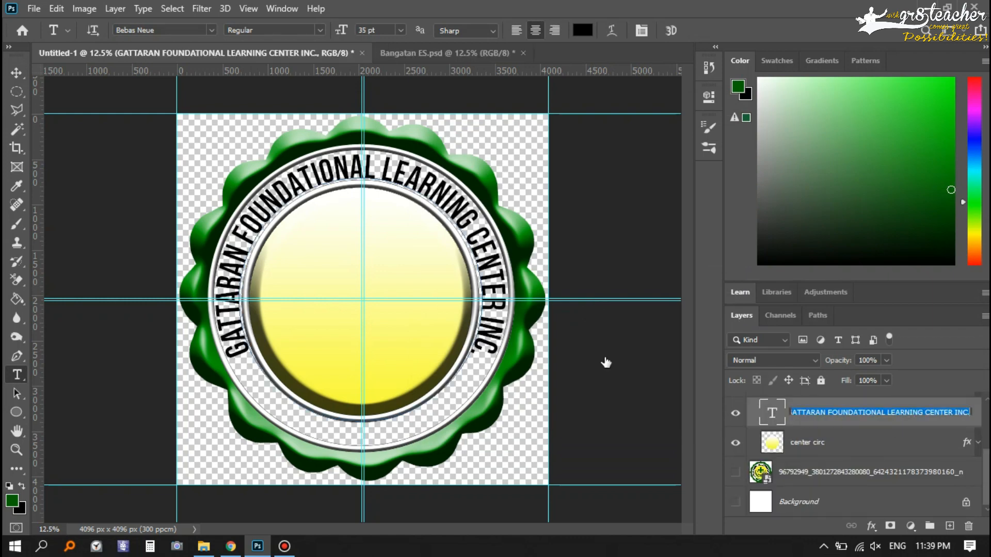
double_click(877, 412)
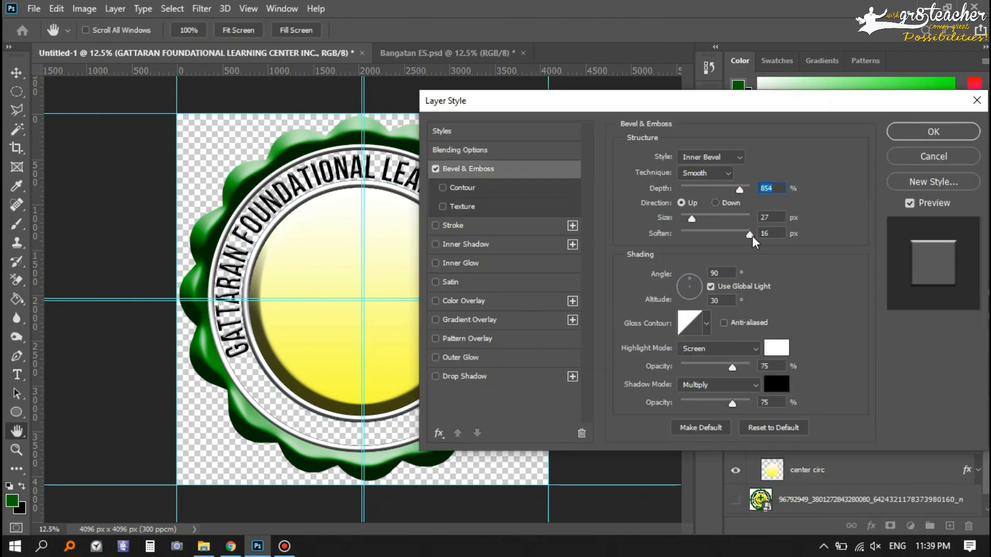
click(497, 227)
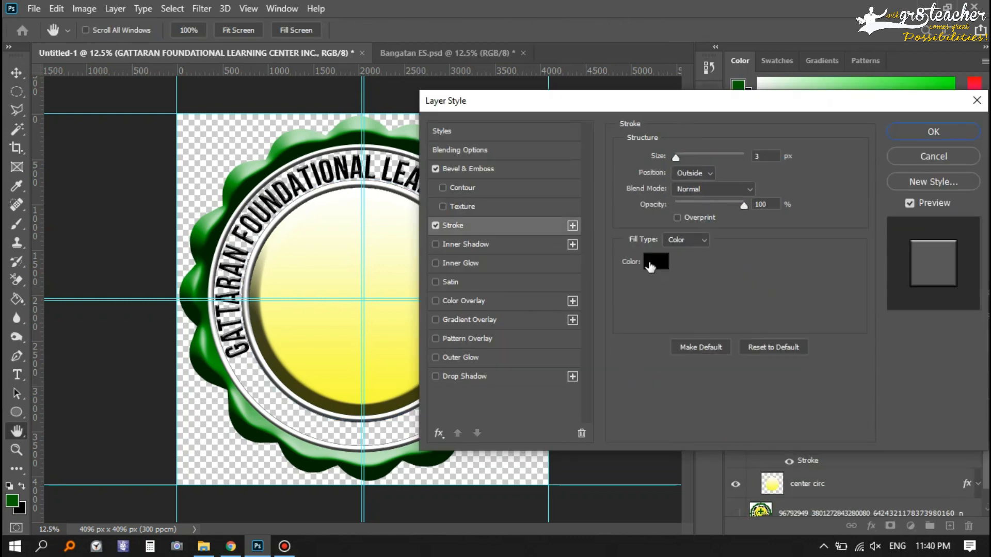
click(905, 128)
key(m)
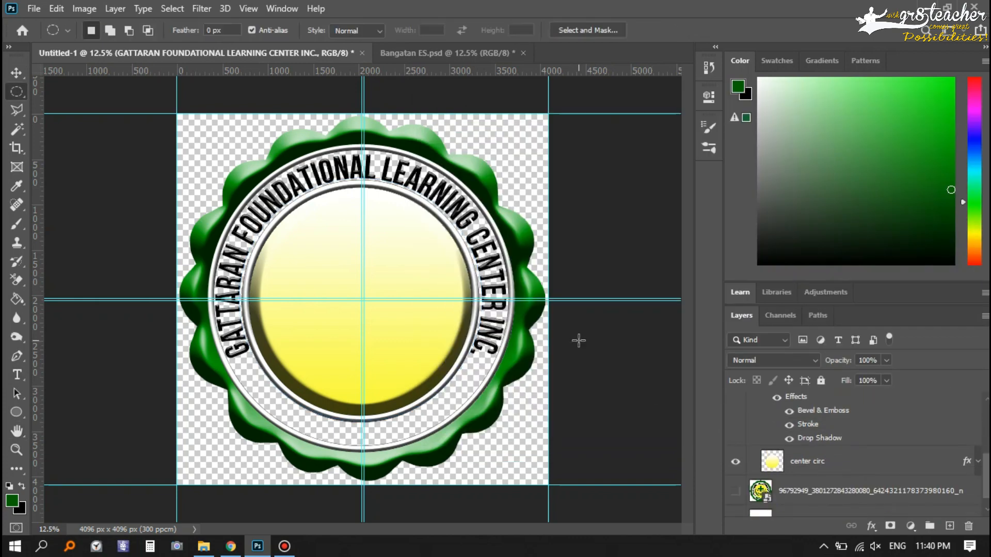
Delete the hidden GATTARAN CENTRAL DISTRICT text layer and collapse the effects list of the school name layer.
click(739, 492)
click(739, 492)
scroll(836, 434, up, 8)
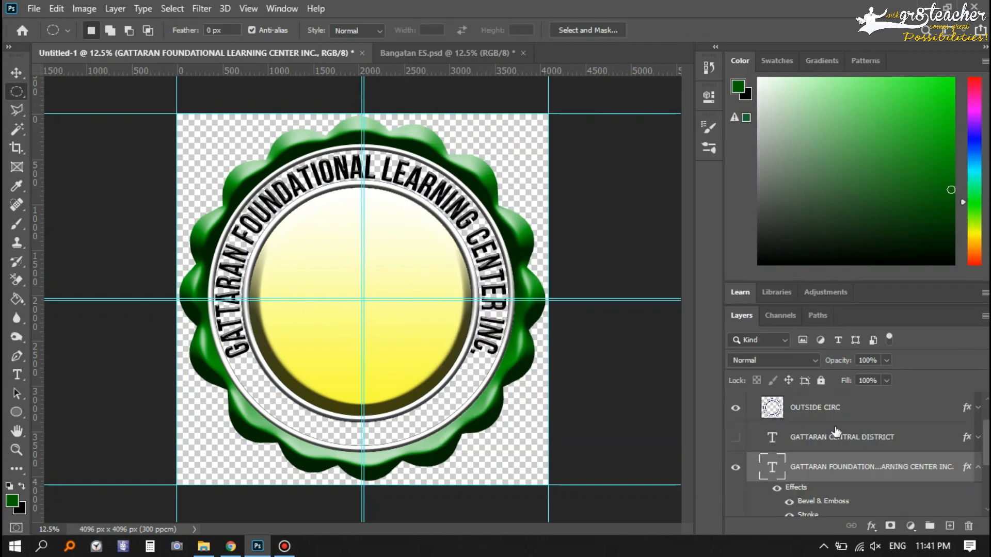
click(855, 466)
scroll(855, 471, down, 1)
click(930, 469)
key(Delete)
click(979, 452)
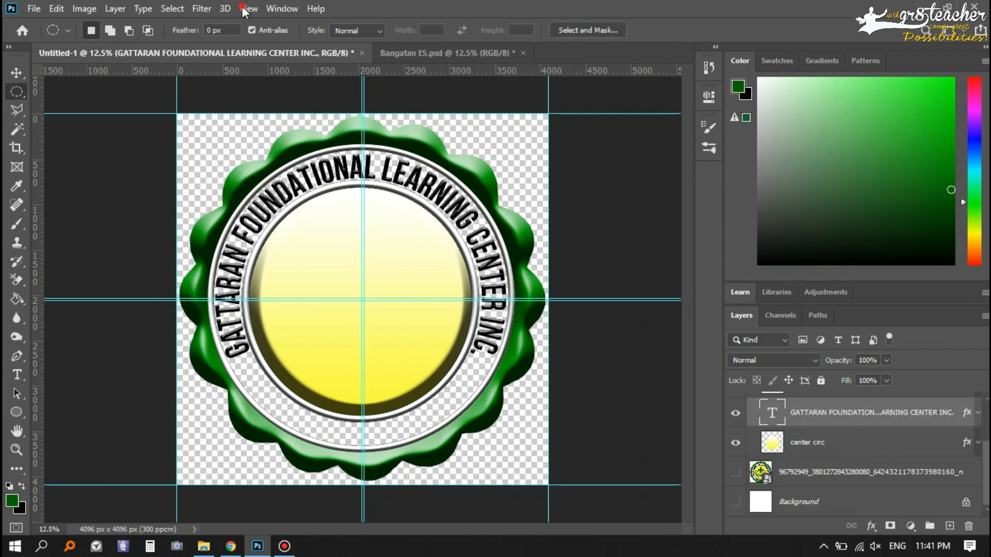
click(249, 8)
click(260, 269)
click(248, 8)
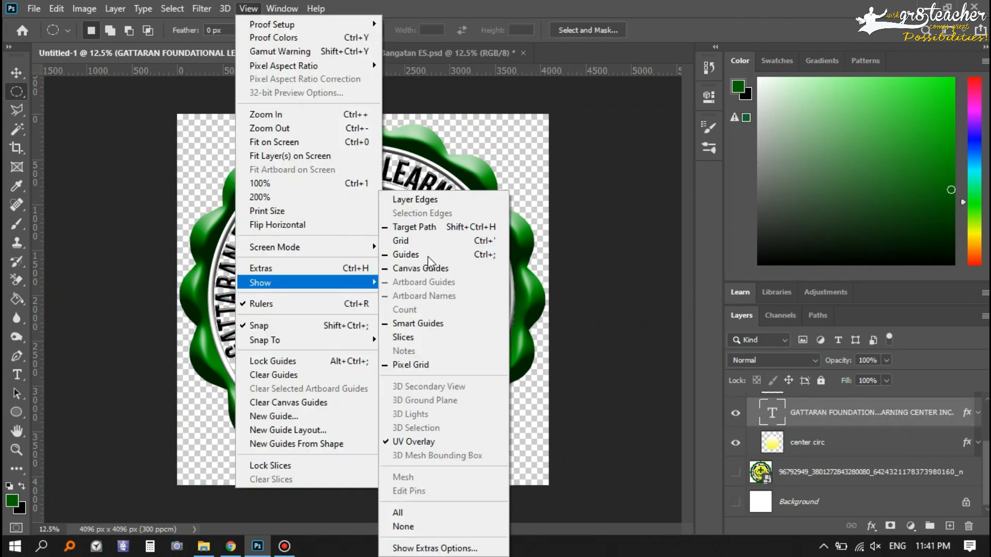
click(260, 268)
click(248, 8)
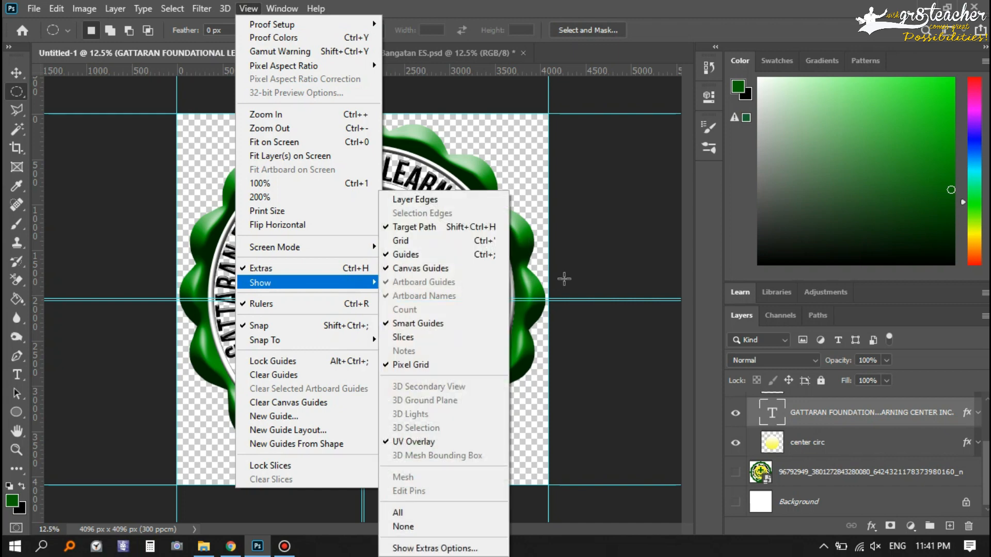
click(564, 279)
Duplicate the GATTARAN FOUNDATIONAL LEARNING CENTER INC. text layer with its effects.
scroll(831, 476, up, 3)
key(ctrl+j)
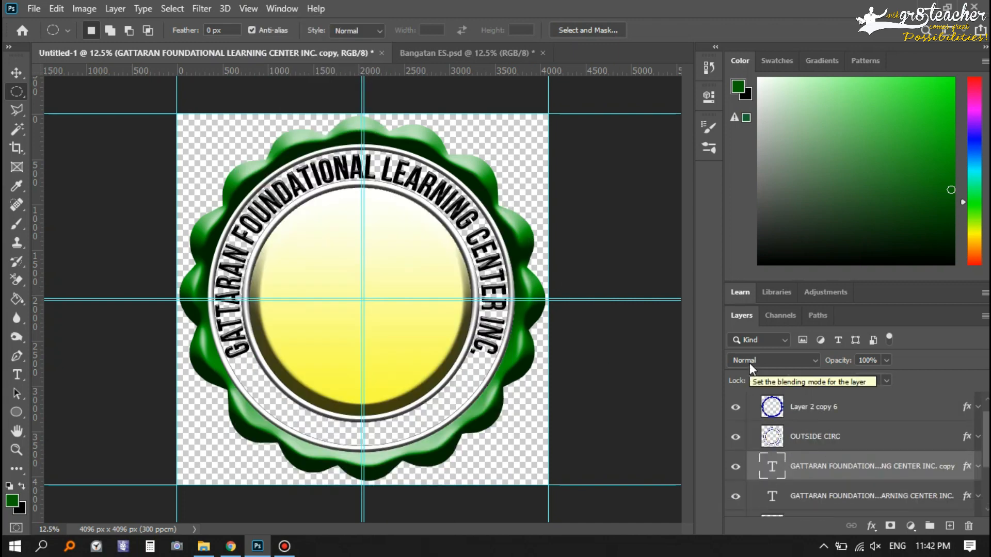
key(ctrl+t)
click(721, 32)
Consult the reference image from the Desktop folder in File Explorer, replace the copied text with CAL.DACKEL, GATT.,CAG and flip it to the lower inside arc.
key(t)
click(413, 178)
key(ctrl+a)
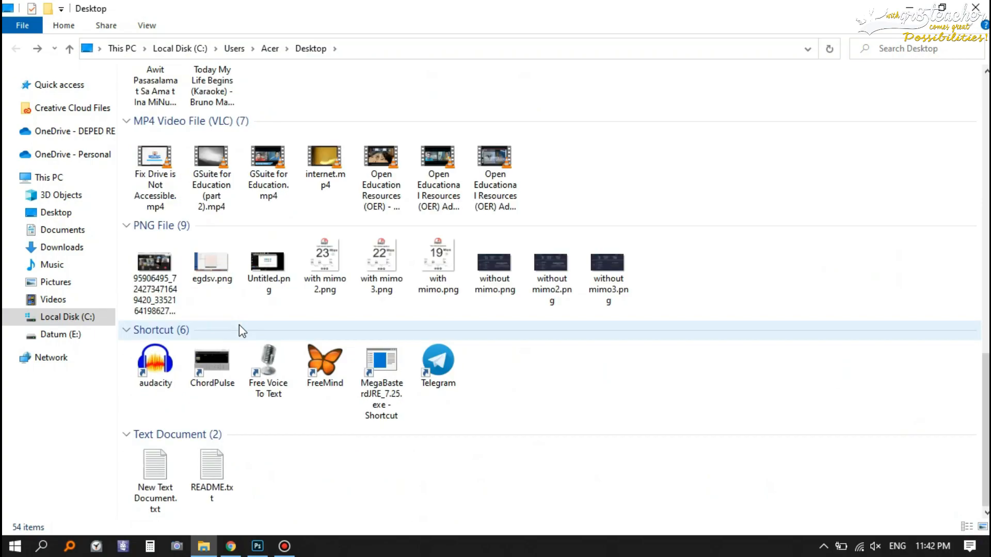
click(226, 304)
double_click(225, 305)
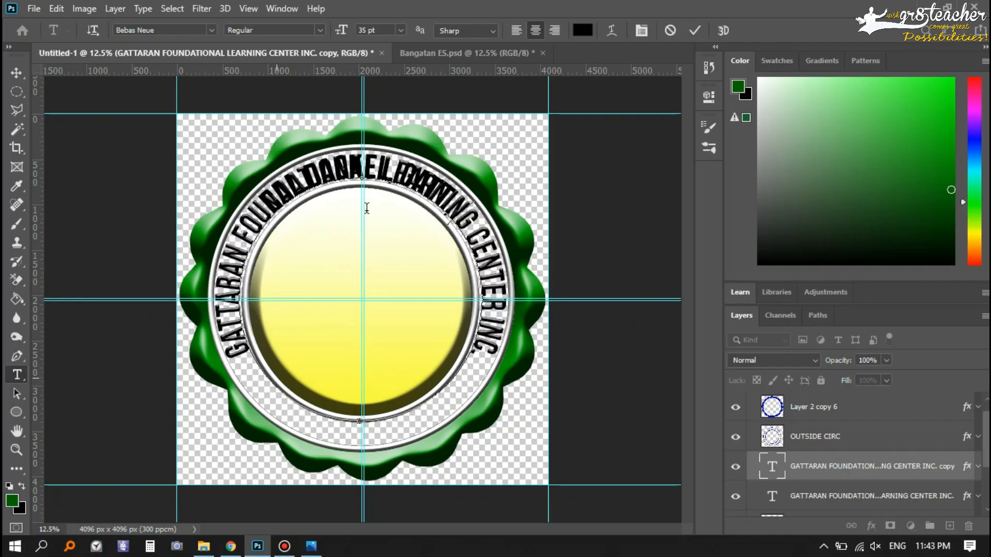
key(ctrl+a)
drag(461, 365, 387, 294)
click(697, 32)
scroll(805, 466, down, 1)
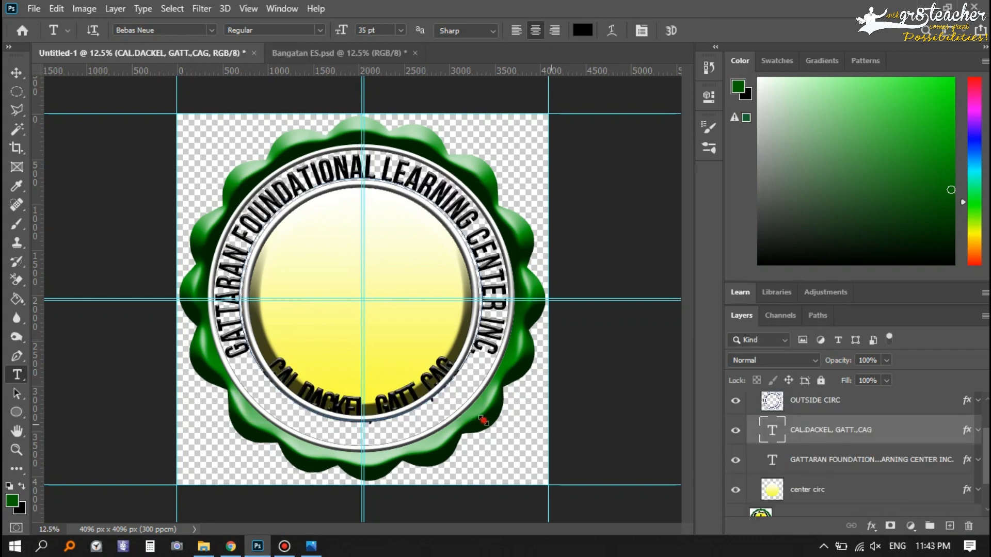
Enlarge the circular path of the CAL.DACKEL, GATT.,CAG text to about 122% so the words drop into the lower white ring.
key(ctrl+t)
drag(482, 421, 498, 438)
drag(239, 438, 200, 446)
drag(335, 440, 339, 437)
drag(366, 169, 416, 161)
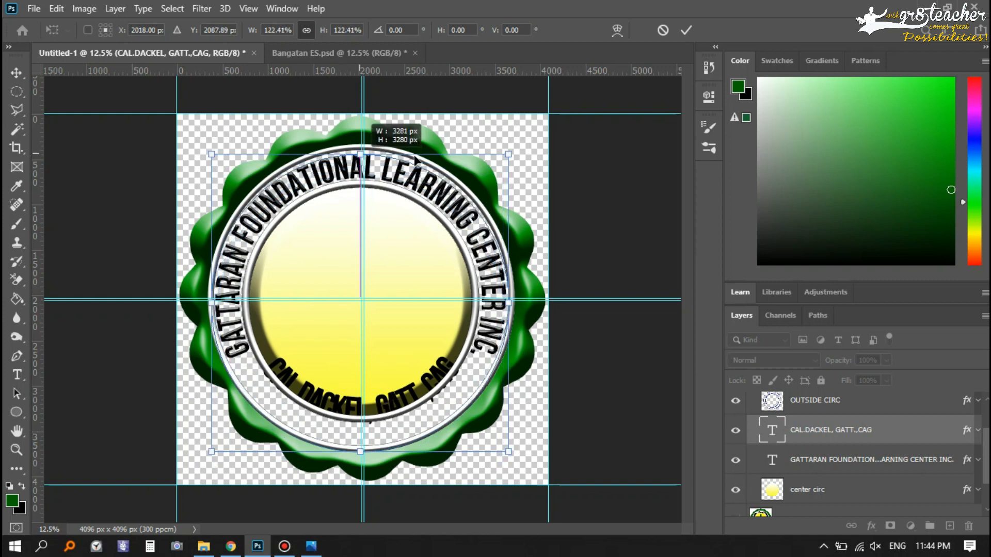
click(692, 30)
Shrink the lower arc text slightly so its lettering sits centred between the ring borders.
key(ctrl+t)
drag(510, 452, 505, 449)
key(Return)
key(ctrl+t)
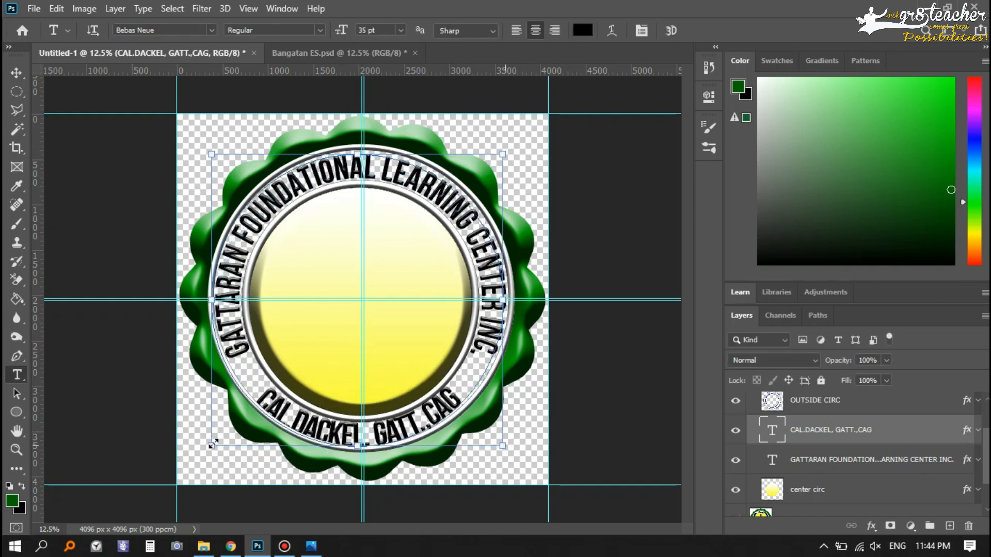
drag(214, 447, 220, 443)
key(Return)
Change the lower arc text to CALAOAGAN DACKEL, GATT.,CAG and set its font size to 25 pt.
drag(342, 30, 334, 31)
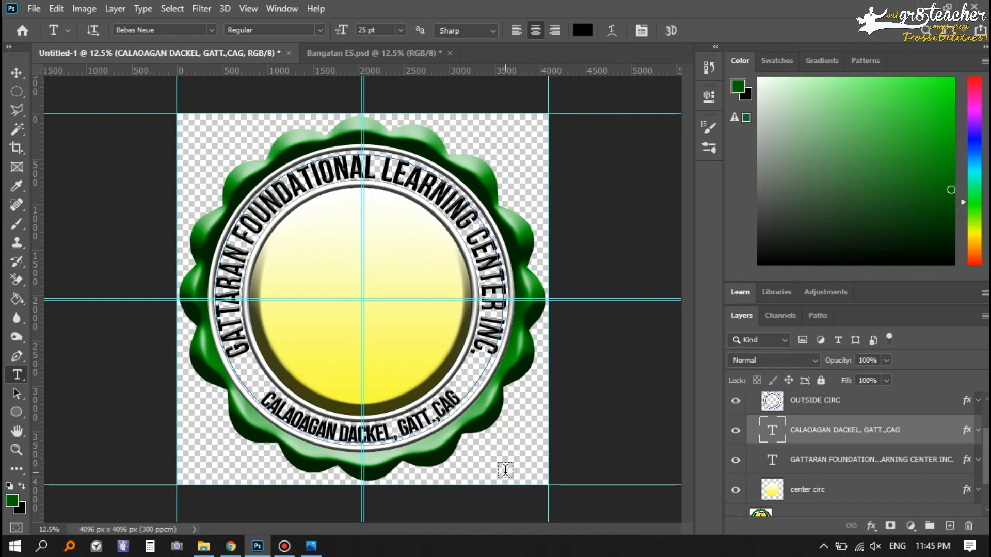
Rotate the CALAOAGAN DACKEL, GATT.,CAG text slightly counter-clockwise so it sits centred in the lower ring.
key(ctrl+t)
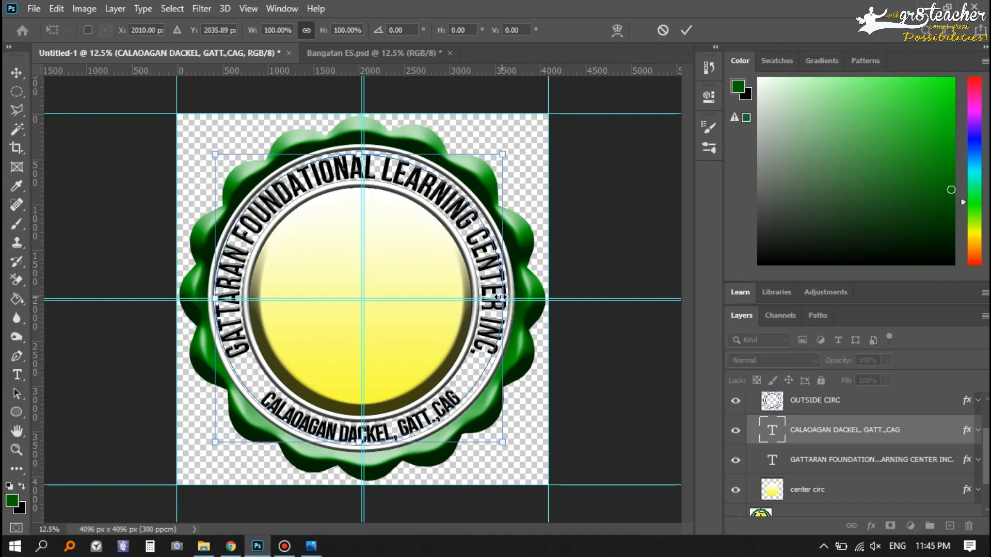
key(Return)
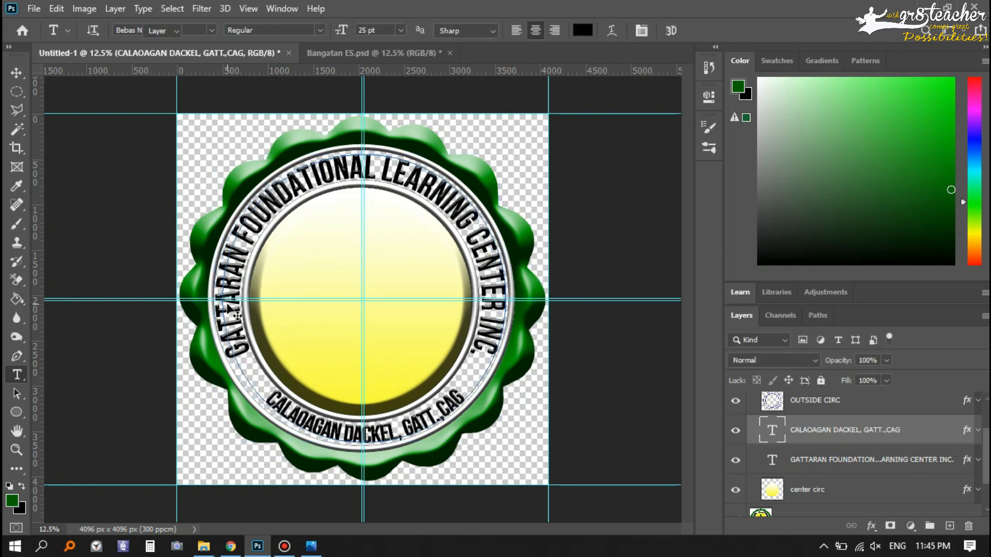
key(v)
Hide the logo layers and toggle the original reference image layer's visibility to examine the design.
scroll(737, 404, up, 3)
click(736, 402)
scroll(736, 504, down, 4)
click(737, 502)
click(736, 502)
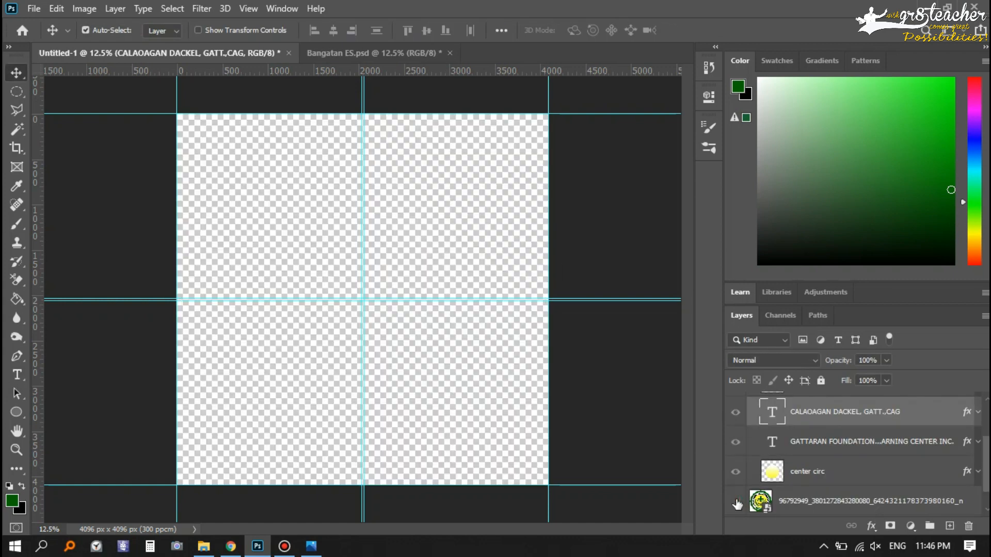
click(736, 502)
click(737, 503)
click(736, 503)
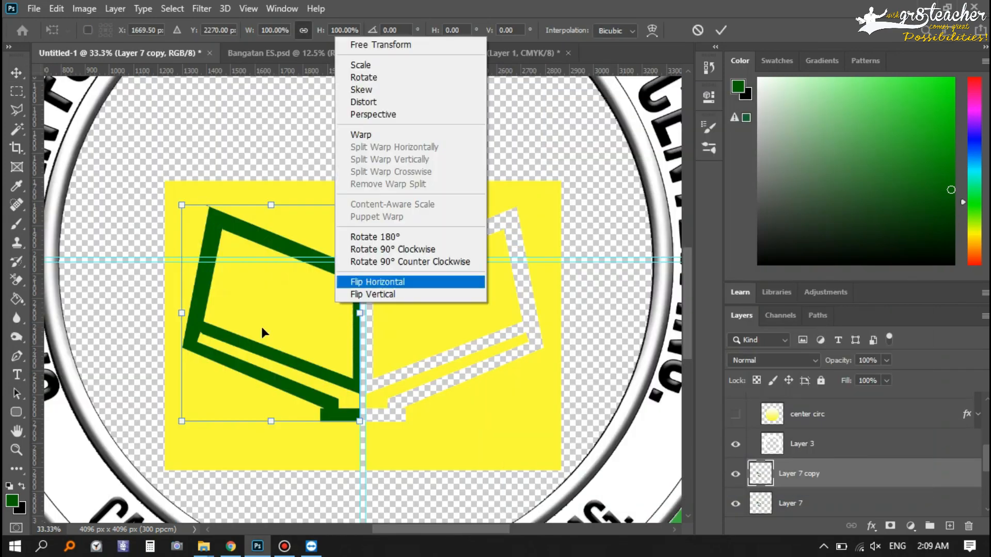
Flip the copied green half-book horizontally, move it onto the right half and merge it with the original half into one outline layer.
click(316, 279)
drag(330, 320, 422, 293)
key(Return)
scroll(785, 491, down, 3)
ctrl+click(825, 452)
key(ctrl+e)
click(815, 453)
key(Delete)
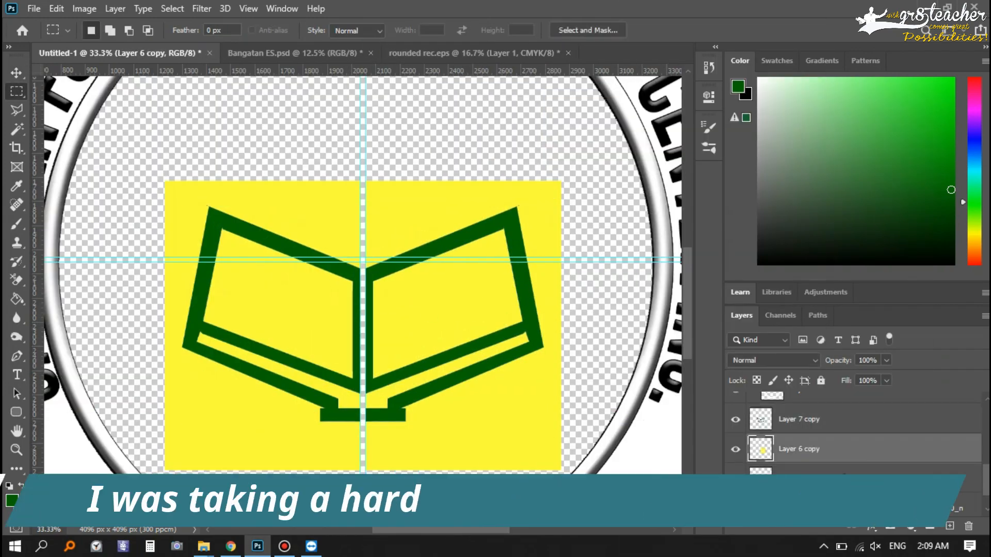
Merge the two yellow half layers, cut the green book outline's shape out of them and hide the outline layer.
ctrl+click(826, 477)
right_click(844, 465)
click(746, 429)
ctrl+click(761, 420)
key(Delete)
click(736, 420)
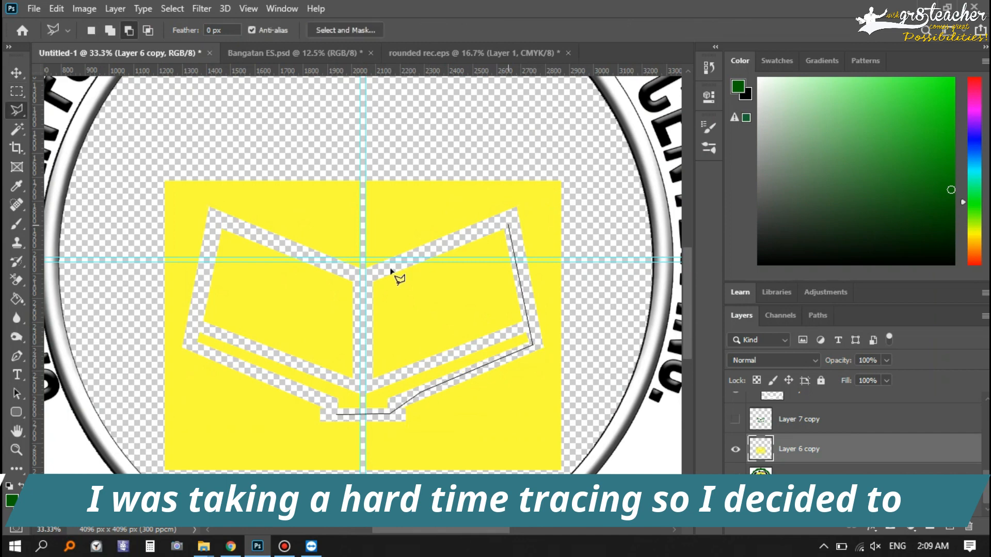
Finish the polygonal selection around the book, invert it and delete the yellow outside the book shape.
click(328, 402)
click(338, 415)
key(m)
right_click(354, 342)
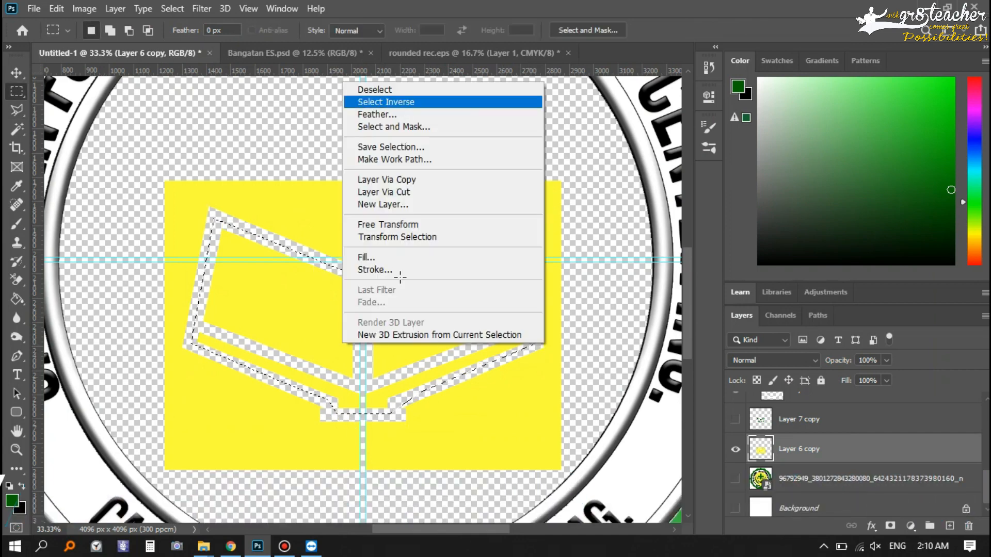
click(384, 102)
key(Delete)
Show the green outline layer and make a rectangular selection on it spanning the whole bar below the book.
scroll(381, 405, up, 5)
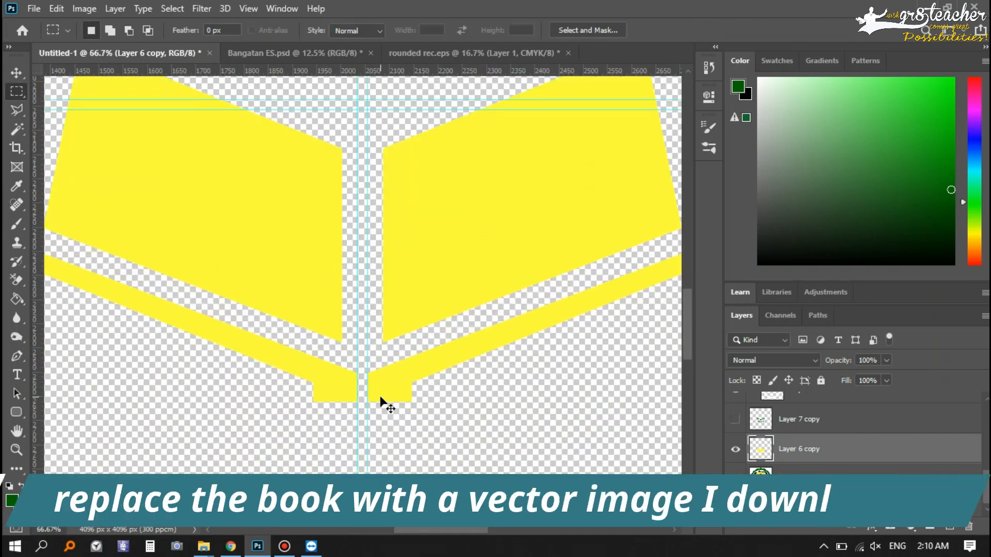
click(735, 420)
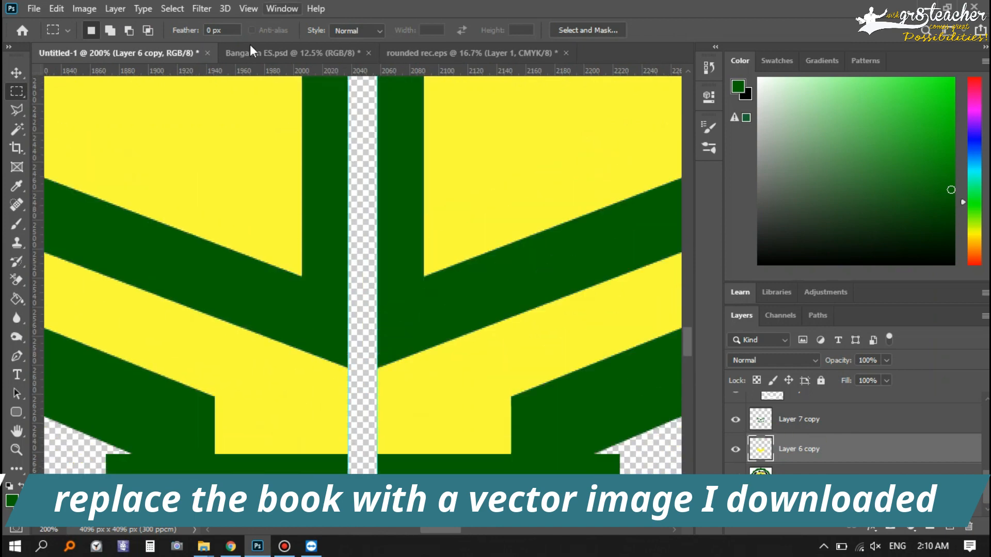
scroll(447, 382, down, 2)
key(alt+bracketright)
drag(107, 326, 619, 405)
right_click(590, 355)
click(620, 270)
click(798, 145)
key(ctrl+z)
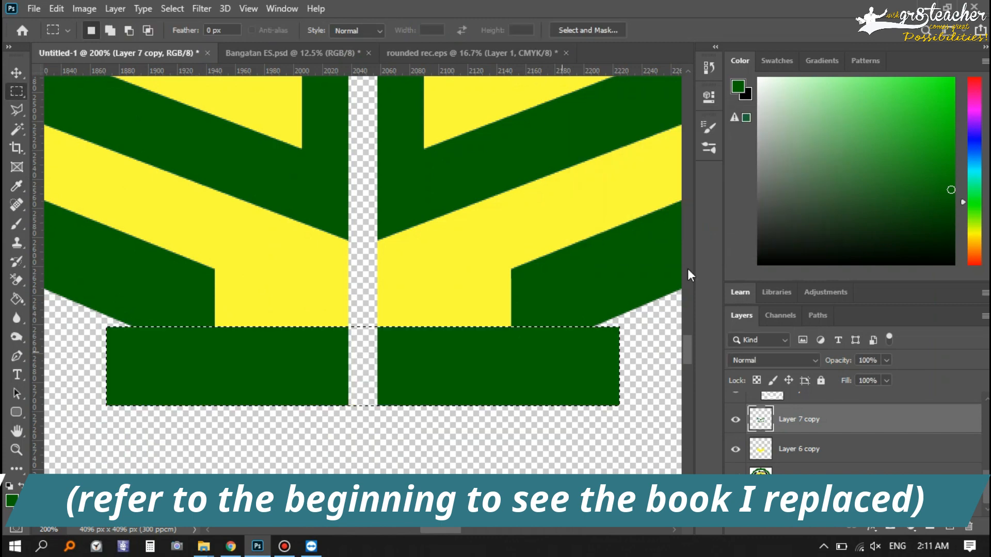
Fill the selected bar below the book with dark green so its centre gap is closed.
right_click(563, 357)
click(593, 271)
click(741, 156)
click(799, 147)
Outline the transparent spine gap between the two green book halves with a polygonal selection.
scroll(388, 251, up, 20)
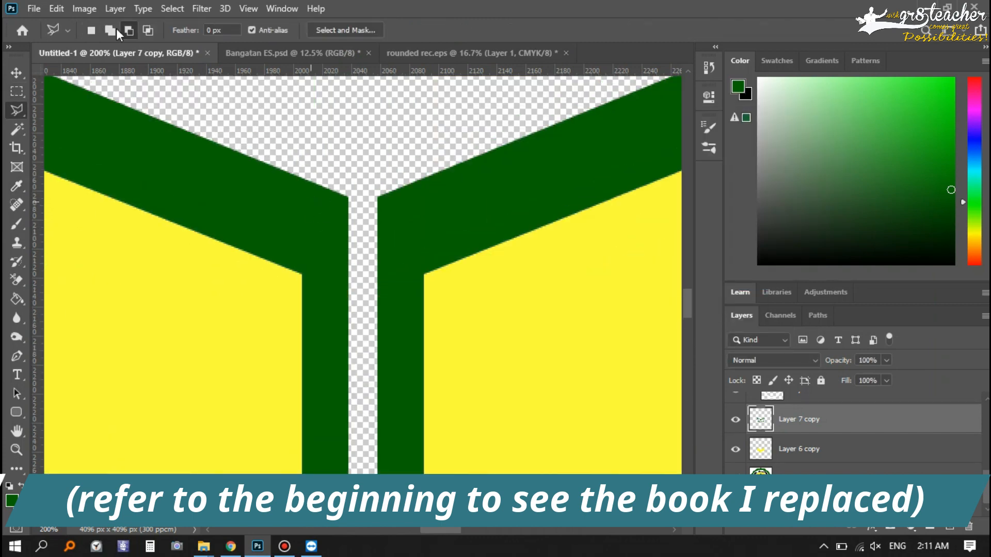
click(354, 196)
click(416, 184)
scroll(408, 289, down, 10)
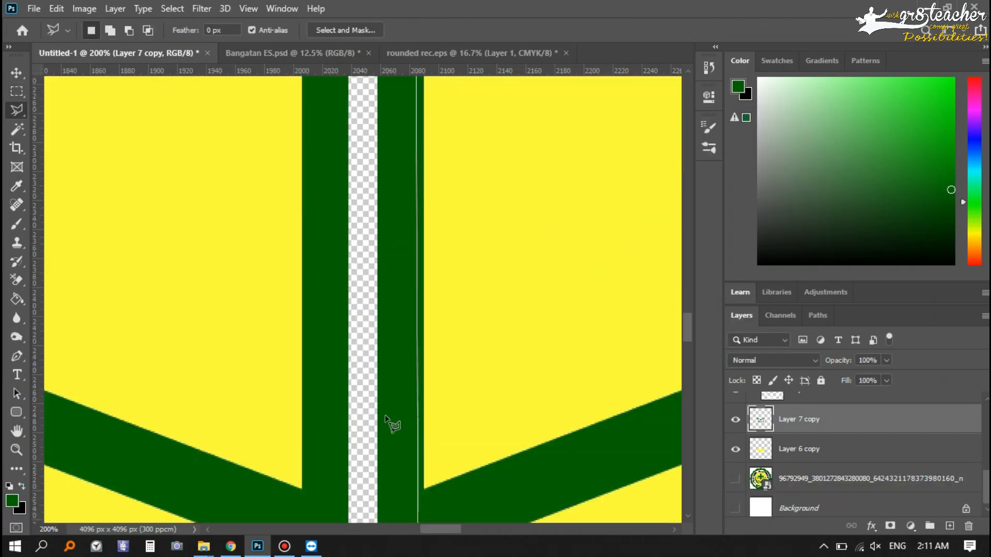
double_click(334, 376)
scroll(333, 377, up, 9)
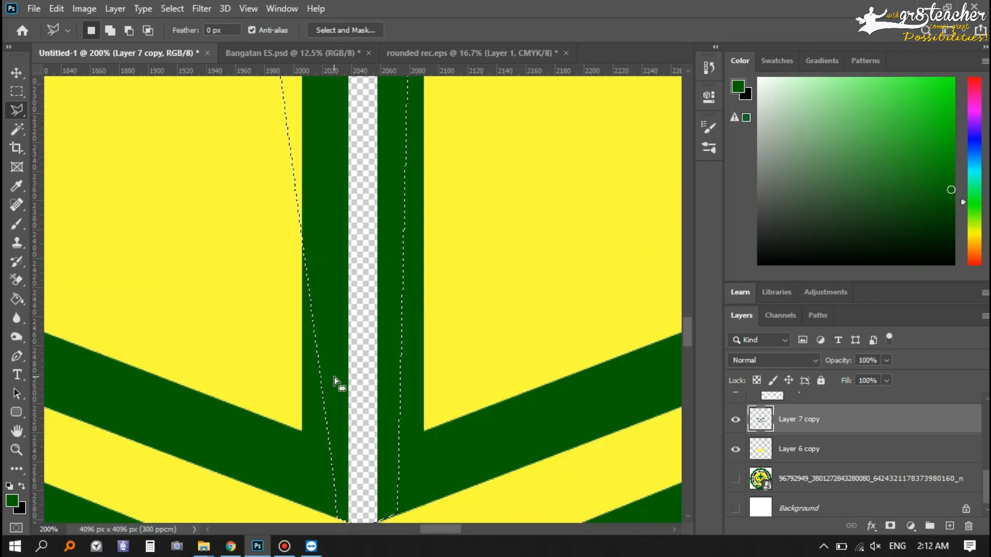
Trim the spine selection back to the green edge of the left page and fill it with dark green.
key(m)
mouse_move(230, 167)
mouse_down()
mouse_move(303, 511)
mouse_move(303, 480)
mouse_up()
scroll(376, 248, up, 5)
right_click(376, 242)
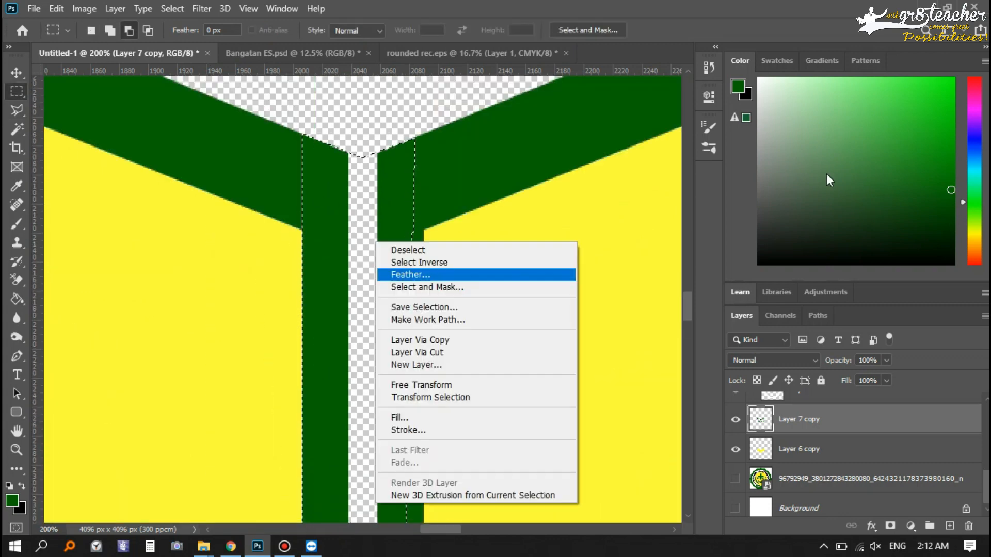
click(327, 230)
key(alt+BackSpace)
On Layer 6 copy, outline the gap beneath the spine with a polygonal selection, fill it with the book's yellow and deselect.
scroll(327, 230, down, 10)
click(852, 457)
key(l)
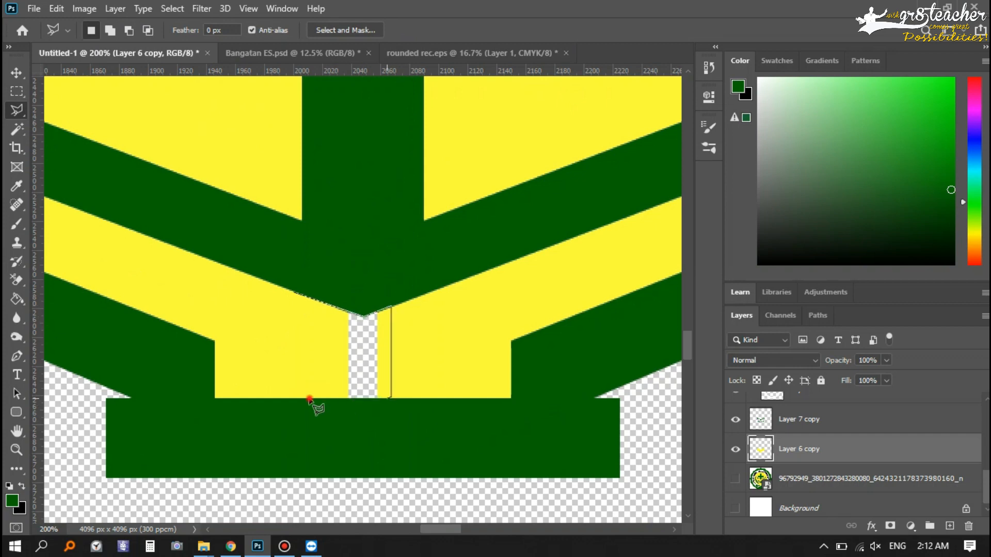
click(317, 351)
click(294, 292)
right_click(331, 347)
click(354, 261)
click(716, 145)
click(686, 184)
click(789, 145)
key(m)
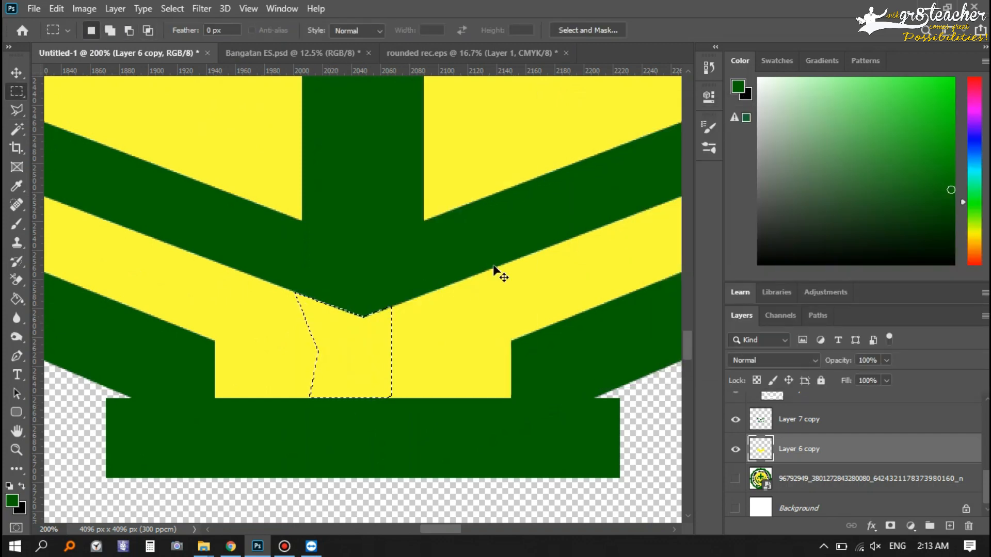
key(ctrl+d)
Apply a smooth Inner Bevel with 854% depth and 16 px soften to the yellow book layer, enlarging its size slightly.
key(ctrl+minus)
key(ctrl+minus)
key(ctrl+minus)
key(ctrl+minus)
double_click(889, 456)
click(485, 170)
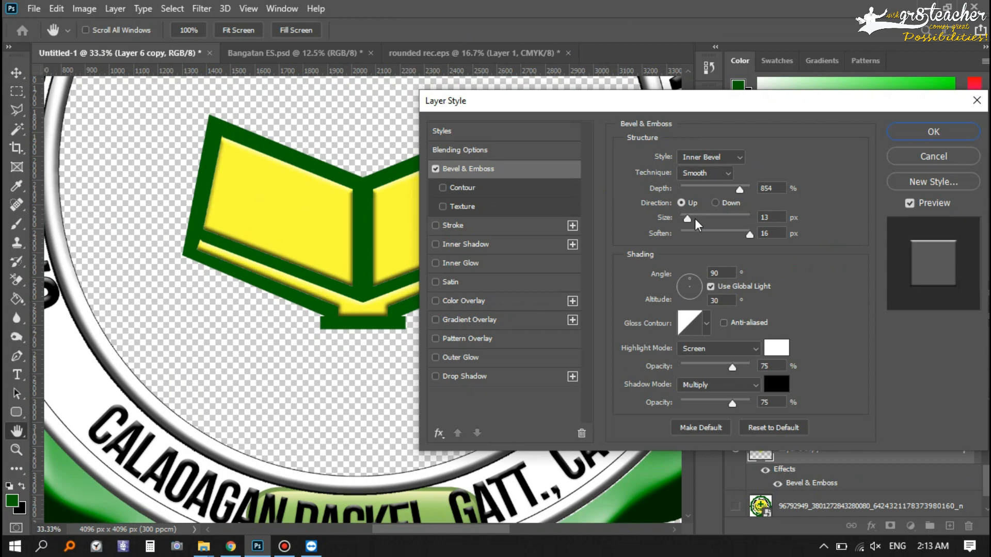
drag(694, 219, 697, 219)
click(924, 132)
click(737, 423)
click(737, 424)
Raise the yellow book layer's bevel depth to 1000%, keep its direction Up and reduce the bevel size.
double_click(872, 450)
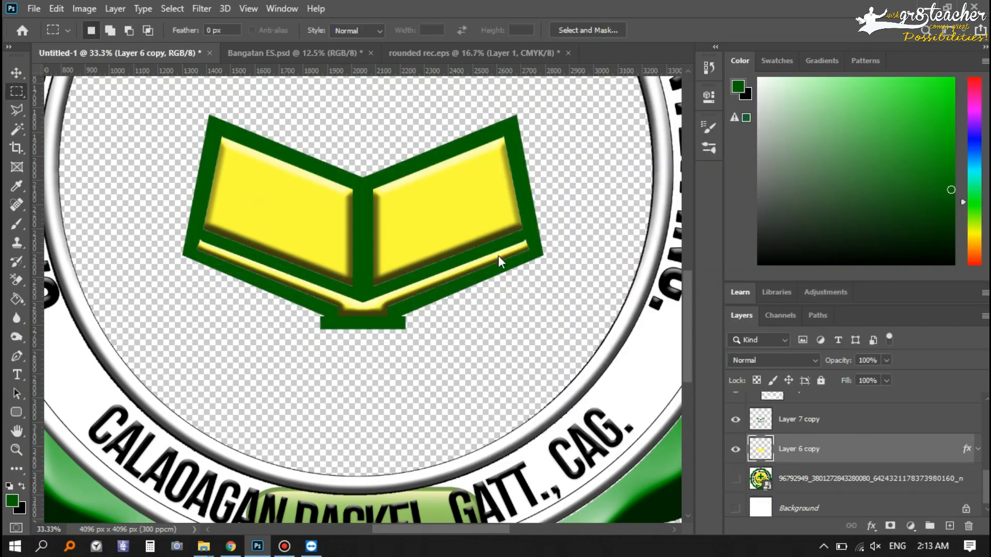
click(485, 226)
click(437, 225)
click(488, 169)
drag(740, 189, 751, 190)
click(715, 202)
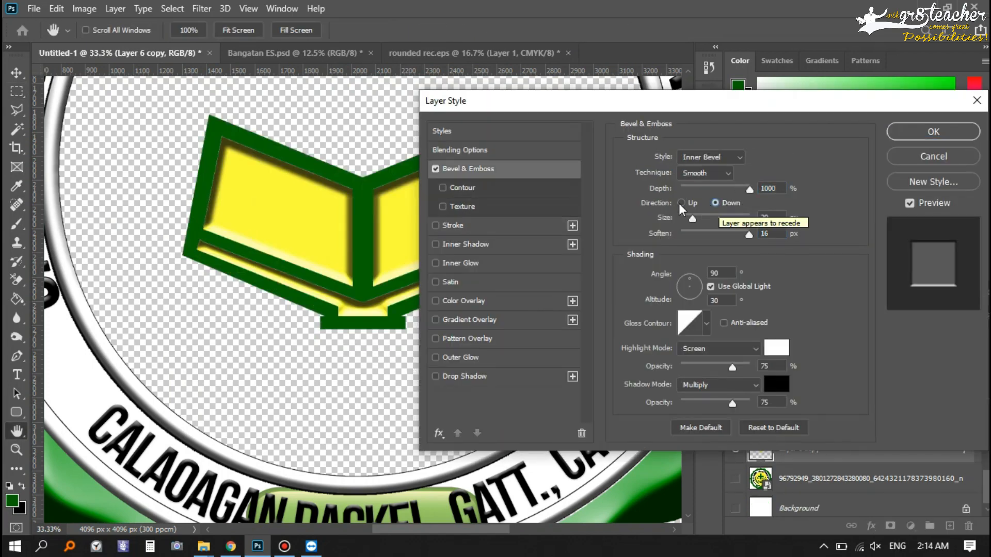
click(681, 203)
drag(693, 219, 688, 222)
click(933, 131)
Apply an Inner Bevel with 1000% depth, 13 px size and 16 px soften to the green book outline layer.
double_click(829, 422)
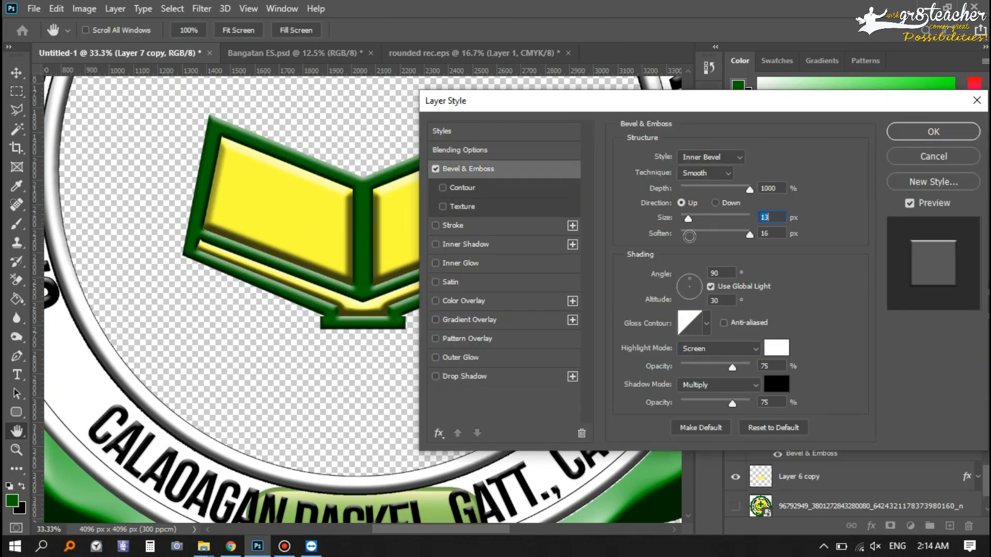
click(914, 134)
click(978, 420)
Show the center circ layer and Layer 3, and move both book layers into the logo group directly above the cross layer.
scroll(852, 439, up, 2)
click(736, 427)
click(736, 455)
click(826, 427)
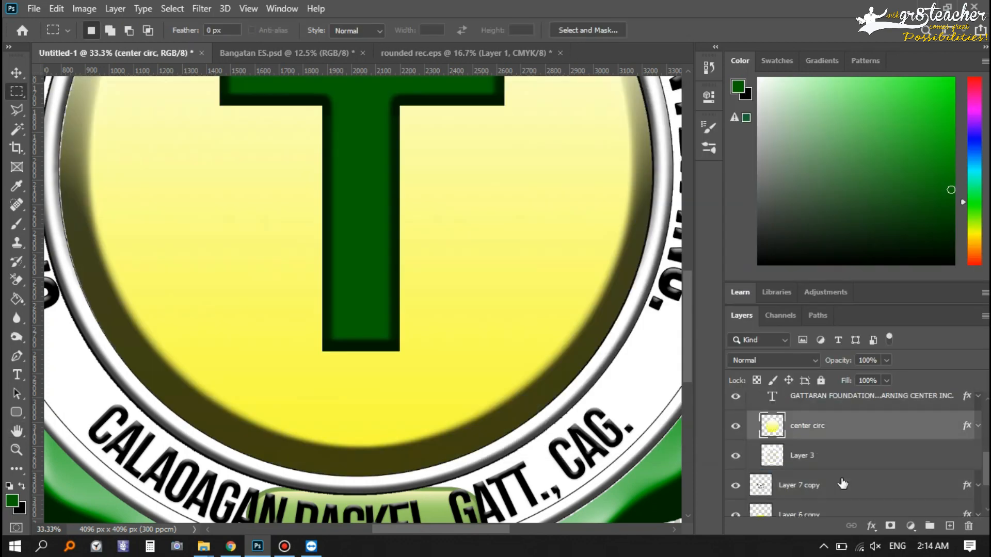
scroll(842, 481, down, 2)
shift+click(841, 439)
drag(840, 439, 841, 512)
scroll(479, 280, up, 5)
scroll(478, 279, down, 4)
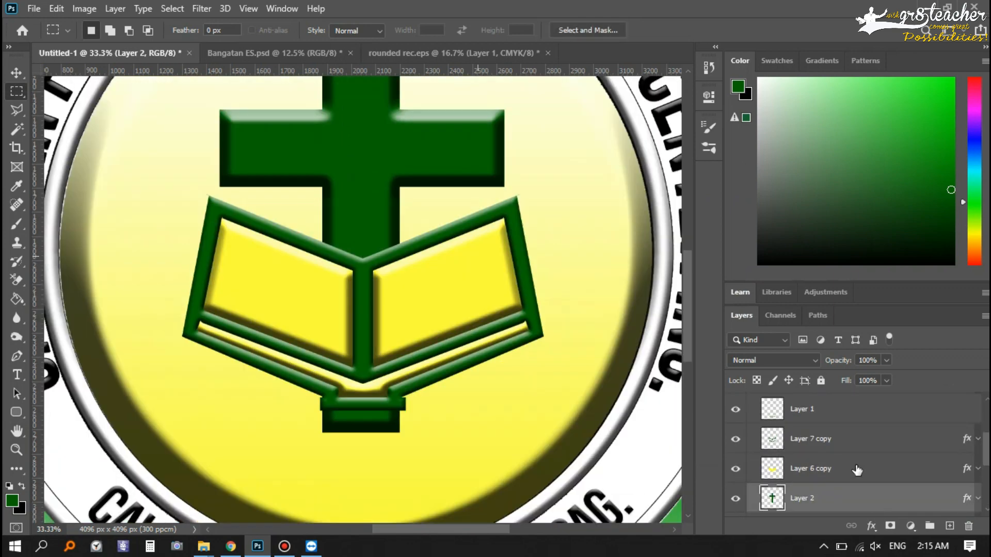
Apply a Hue/Saturation adjustment to the green book outline layer with Hue set to -15.
scroll(858, 467, up, 1)
double_click(858, 457)
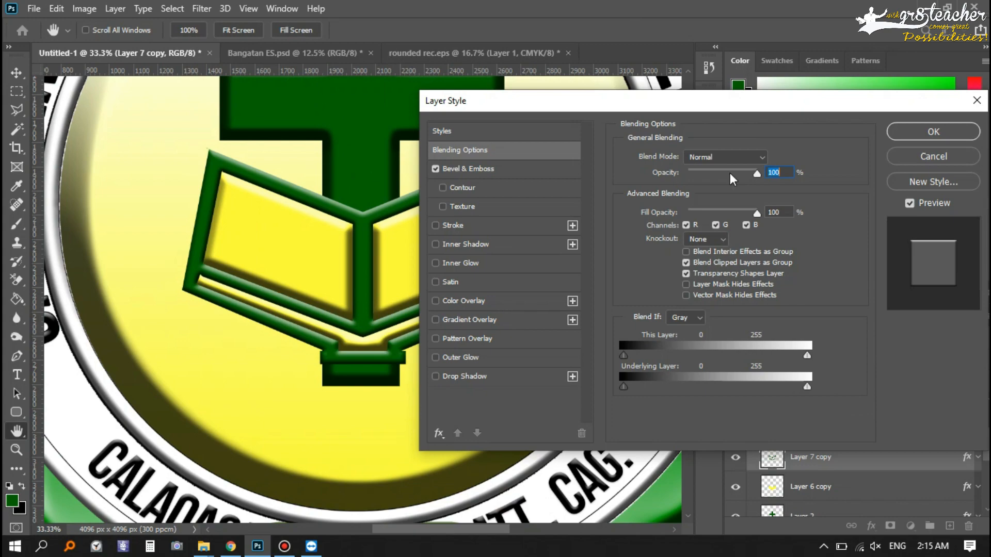
click(934, 131)
click(115, 9)
mouse_move(85, 9)
mouse_move(118, 44)
click(312, 123)
drag(553, 89, 739, 120)
drag(786, 221, 775, 222)
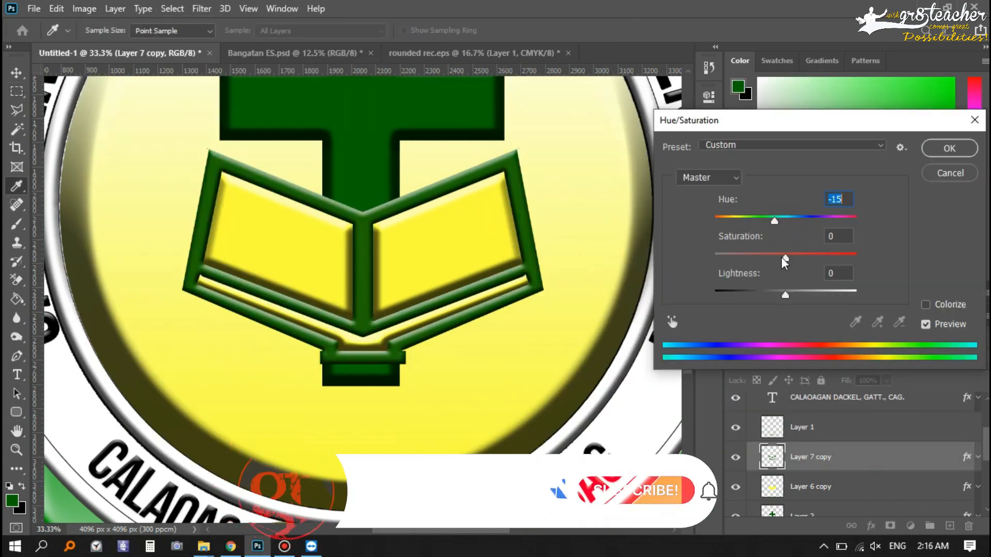
click(949, 148)
scroll(606, 290, down, 5)
key(ctrl+minus)
key(ctrl+minus)
scroll(540, 279, up, 6)
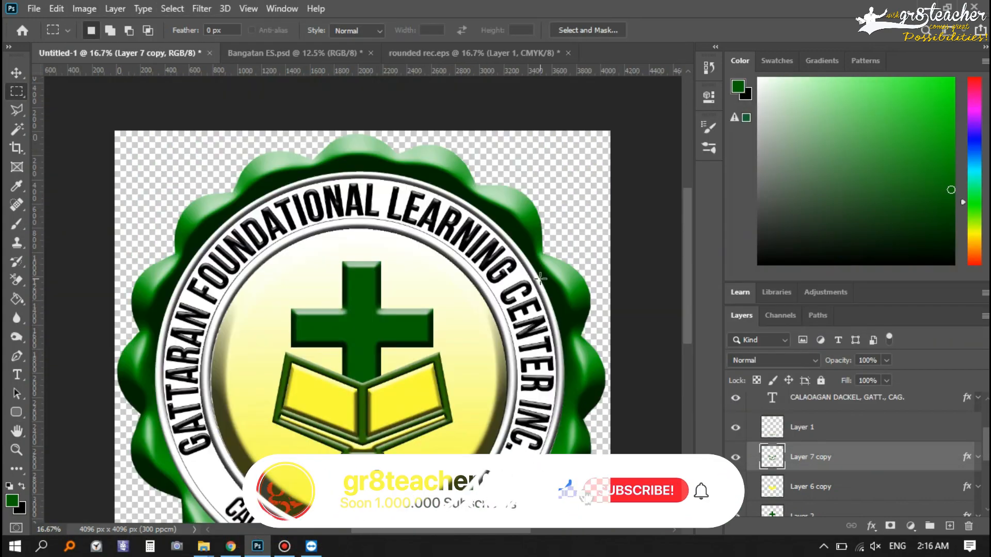
scroll(635, 385, down, 6)
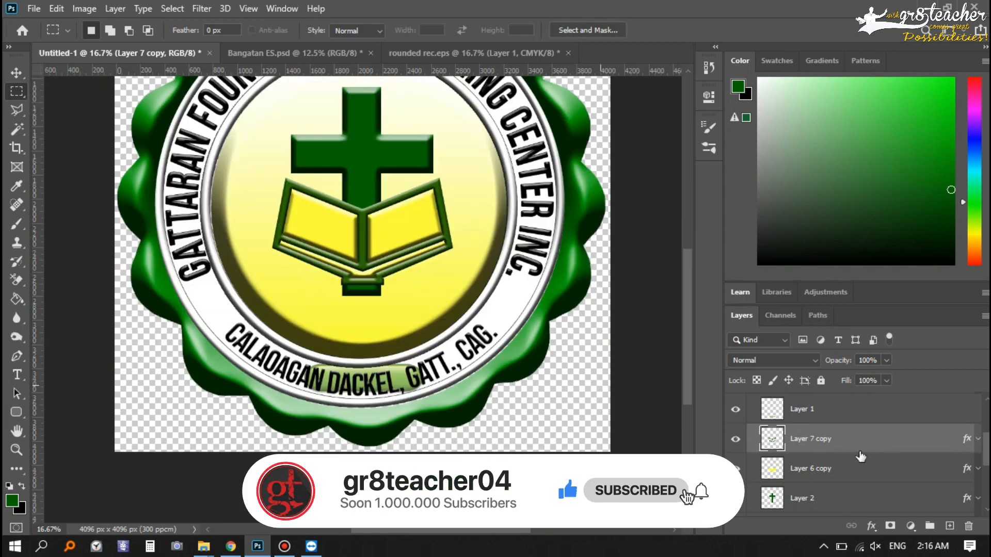
scroll(861, 457, down, 5)
double_click(860, 444)
click(470, 320)
click(755, 191)
click(755, 191)
click(754, 191)
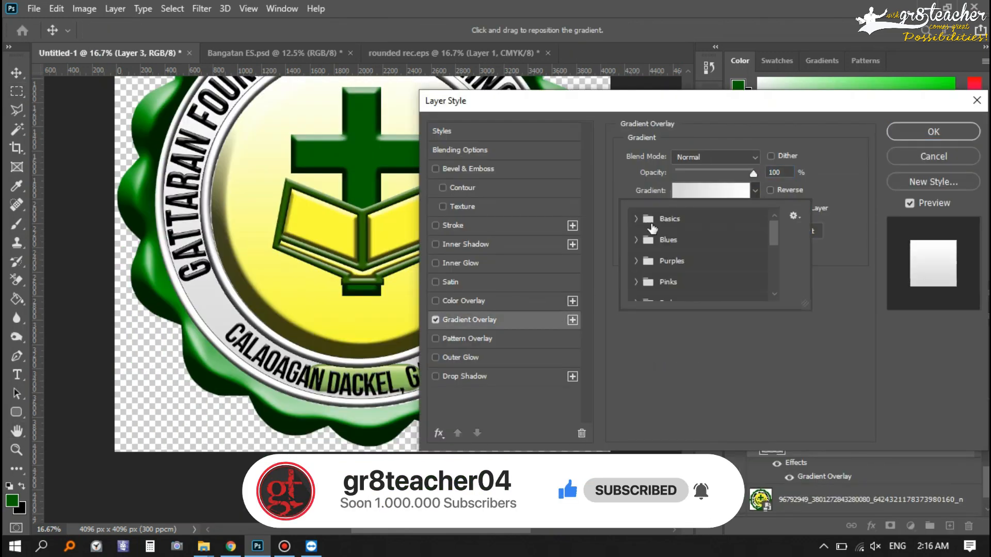
click(636, 219)
click(637, 220)
click(636, 240)
click(636, 241)
scroll(636, 245, down, 1)
click(636, 249)
click(636, 249)
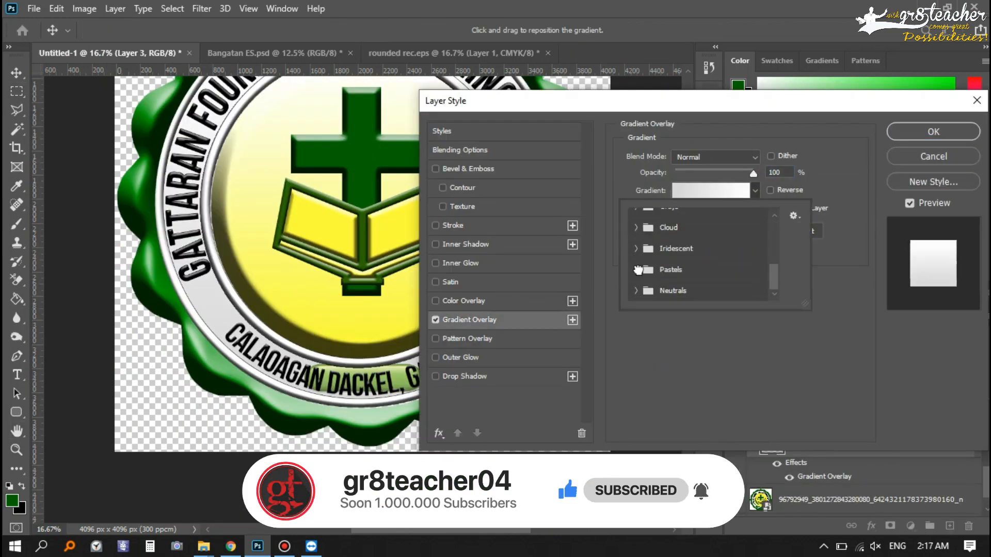
click(637, 270)
click(704, 298)
scroll(723, 291, down, 2)
click(636, 290)
scroll(671, 291, down, 1)
click(724, 290)
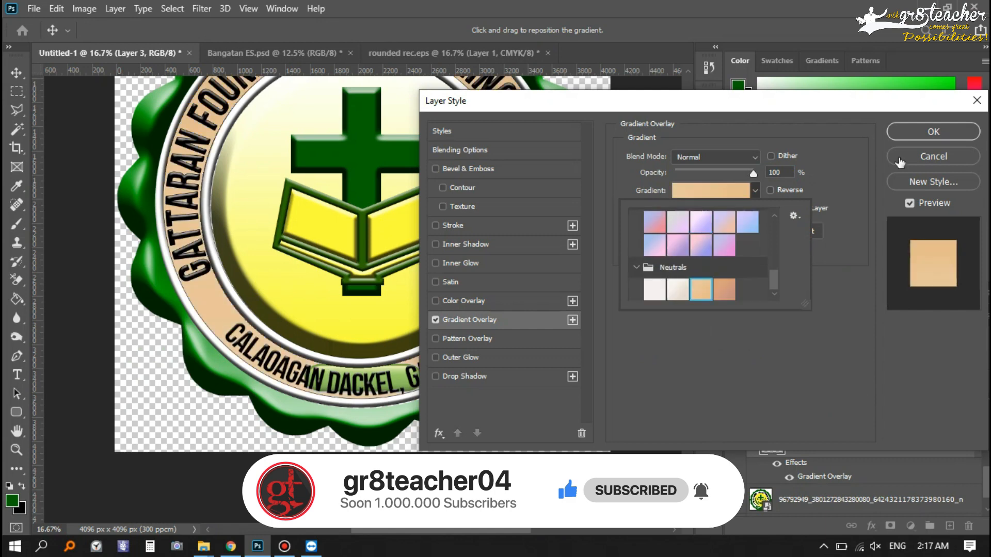
click(900, 159)
Replace the Color Overlay on the OUTSIDE CIRC layer with a Gradient Overlay.
scroll(829, 428, up, 5)
scroll(829, 427, up, 3)
double_click(872, 456)
click(464, 301)
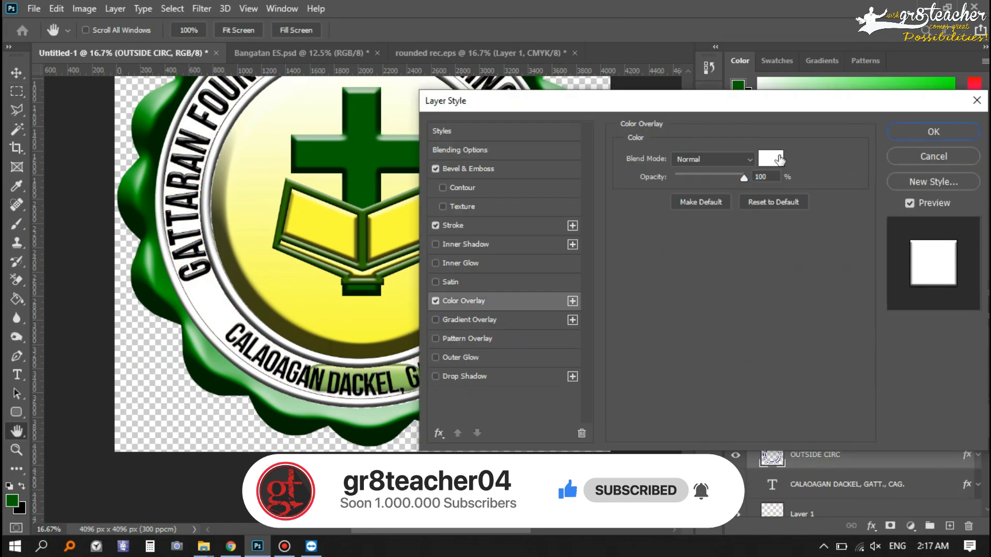
click(508, 321)
click(435, 301)
Set the ring borders' gradient overlay to a yellow-to-green preset from the Greens group and apply the layer style.
click(755, 190)
scroll(707, 253, down, 3)
click(637, 251)
scroll(637, 242, up, 1)
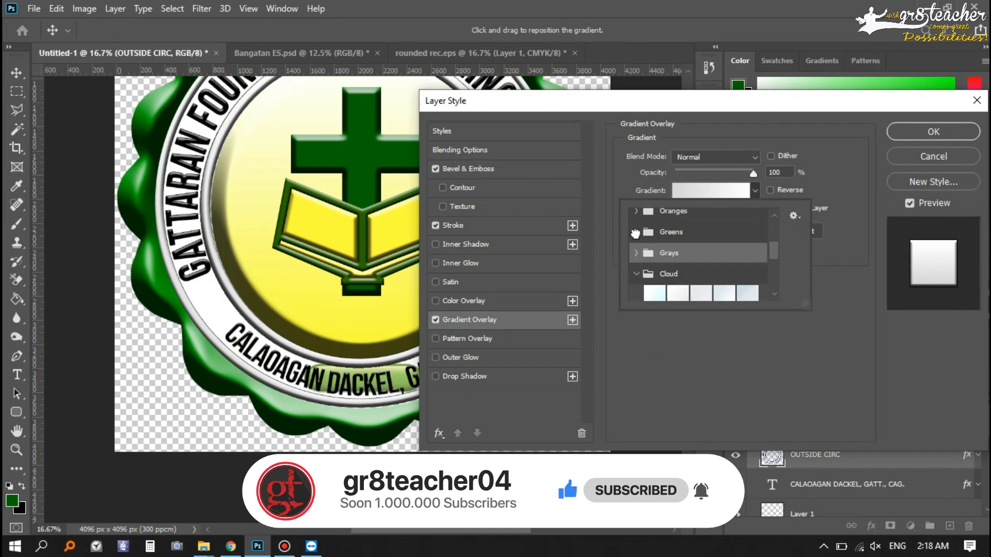
click(636, 232)
click(701, 254)
click(744, 286)
scroll(746, 285, down, 1)
click(748, 282)
scroll(715, 272, down, 1)
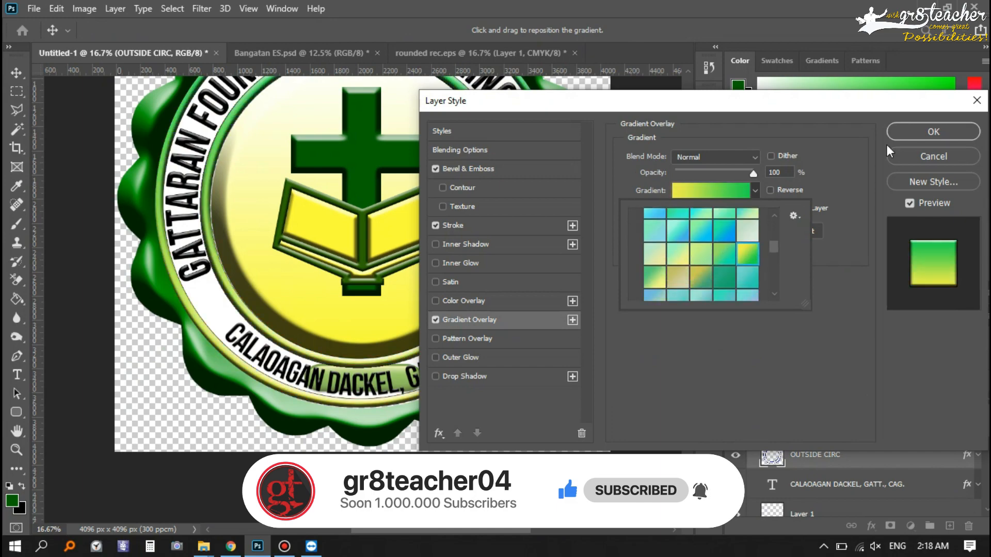
click(909, 133)
Save the logo document under the new file name GFLC.
key(ctrl+shift+s)
text(GFLC)
key(Return)
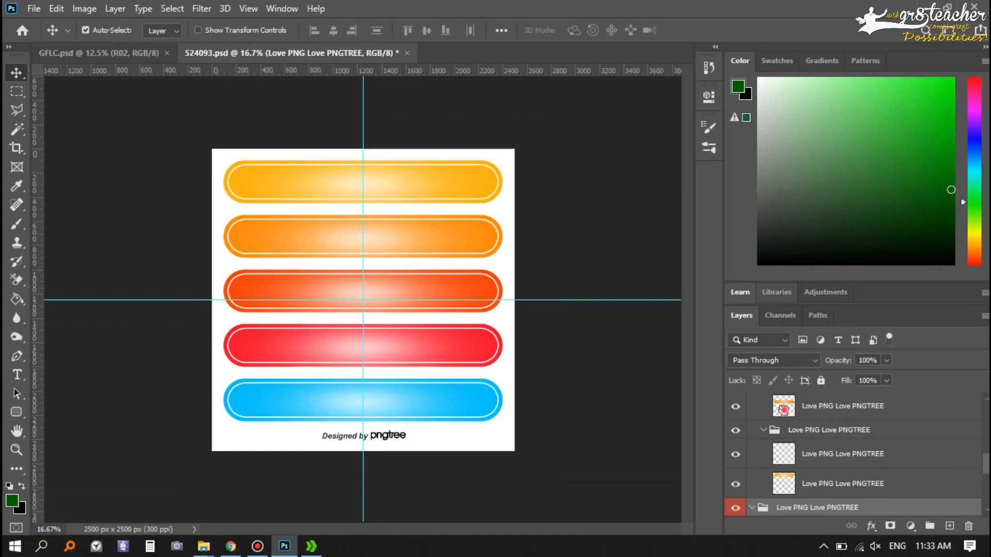
Copy the orange banner group from 524093.psd into the GFLC logo, undo the banner's trial move and collapse its group.
drag(826, 430, 414, 359)
drag(415, 359, 368, 387)
key(ctrl+z)
click(763, 414)
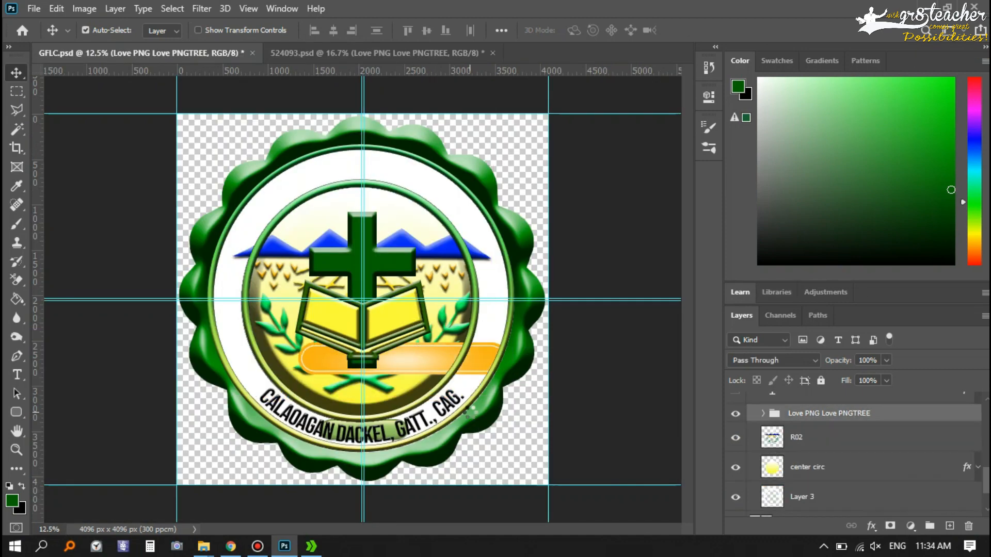
Nudge the orange banner group down until it sits behind the lower CALAOAGAN DACKEL text on the white ring.
key(shift+Down)
key(shift+Down)
key(shift+Down)
key(shift+Down)
key(shift+Down)
key(shift+Down)
key(shift+Down)
key(shift+Down)
key(shift+Down)
key(shift+Down)
key(shift+Down)
key(shift+Down)
key(shift+Down)
key(shift+Down)
key(shift+Down)
key(shift+Down)
key(shift+Down)
key(shift+Down)
key(shift+Down)
key(shift+Down)
Rename Layer 3 as "Layer 3 - white".
scroll(785, 456, down, 2)
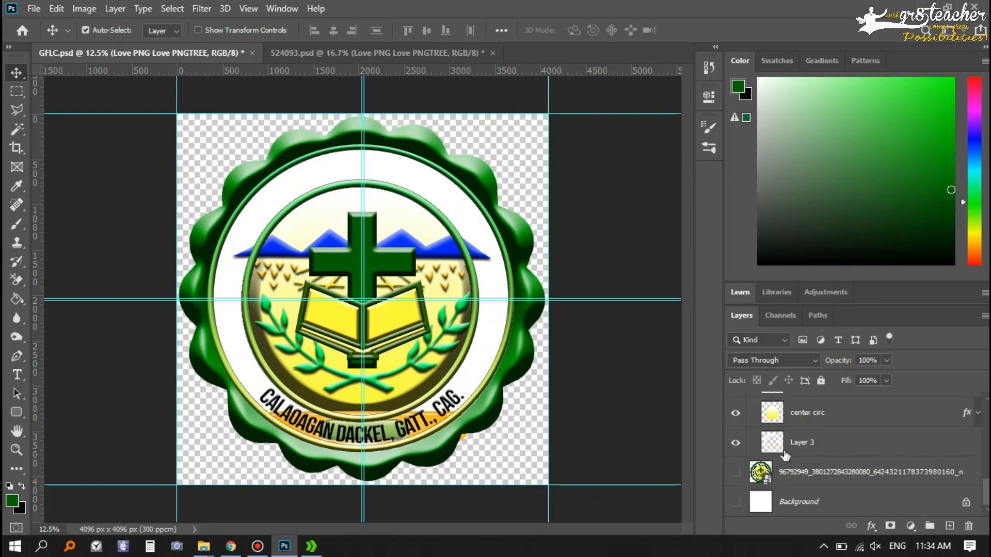
scroll(917, 440, up, 4)
scroll(878, 414, down, 5)
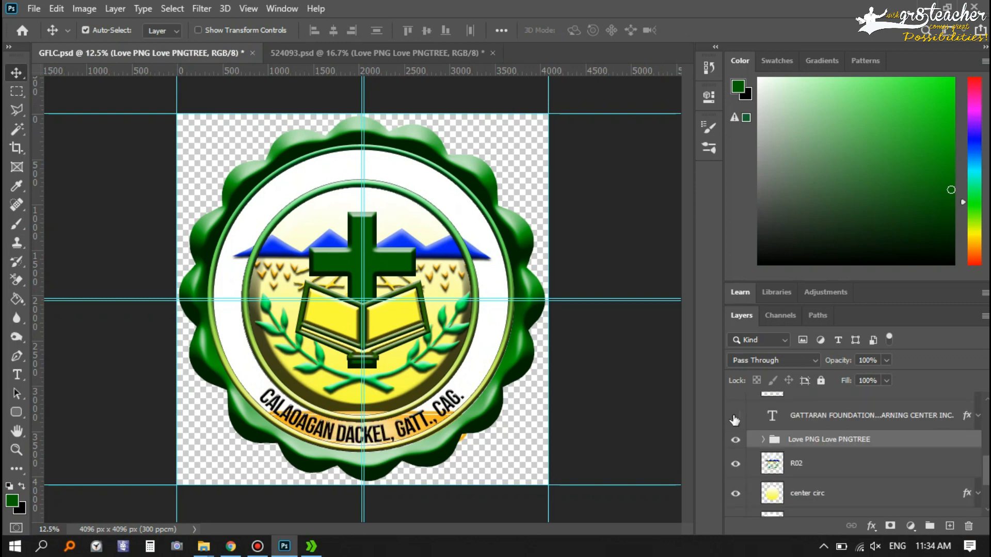
double_click(803, 443)
text(- white)
key(Return)
Select the R02 layer and hide the orange banner, ring borders, cross, book, lower text and Layer 3 - white.
scroll(823, 452, up, 1)
click(401, 316)
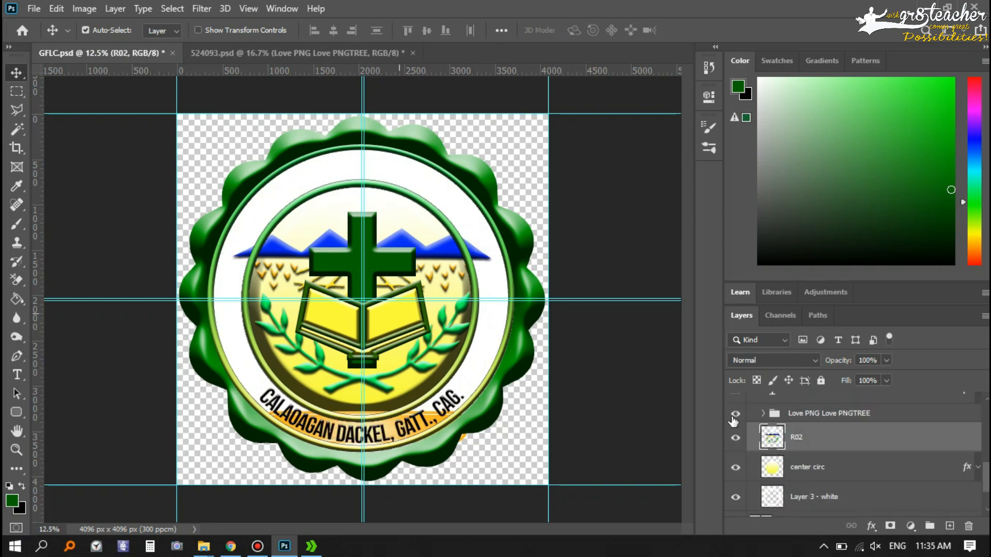
click(735, 415)
scroll(738, 445, up, 3)
scroll(739, 447, up, 3)
click(740, 445)
click(738, 422)
click(737, 416)
click(736, 416)
scroll(737, 431, down, 6)
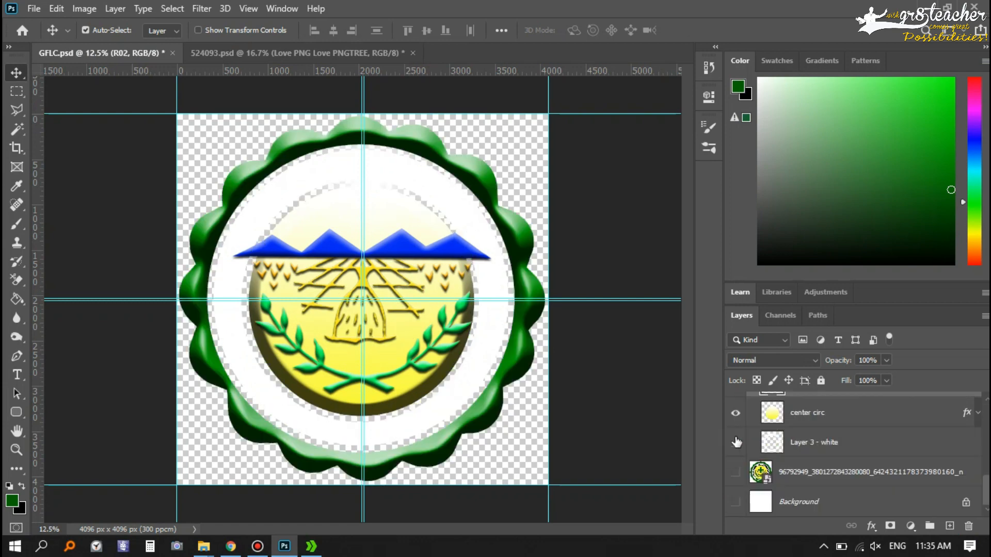
click(737, 442)
Lasso the mountains and tree artwork on the R02 layer and delete them, leaving only the laurel.
key(l)
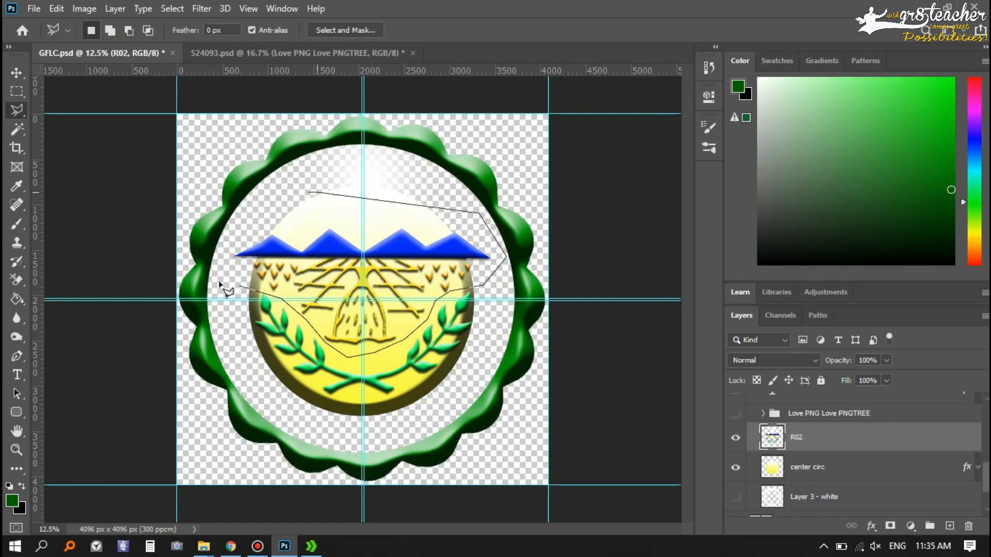
click(219, 283)
click(248, 211)
click(309, 192)
key(Delete)
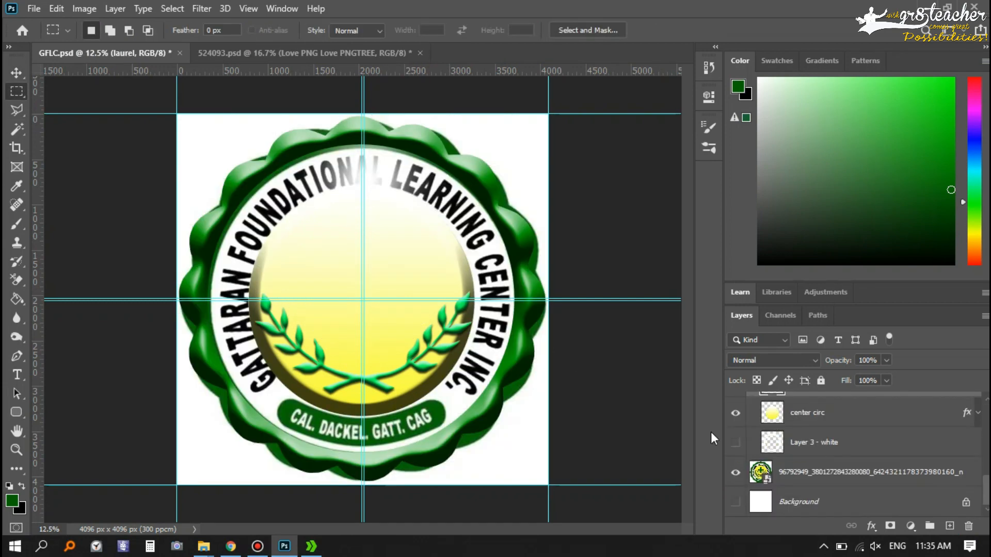
Open laurel.eps in Photoshop, rasterized at 9482 x 8333 pixels, 300 pixels/inch and CMYK Color.
click(258, 546)
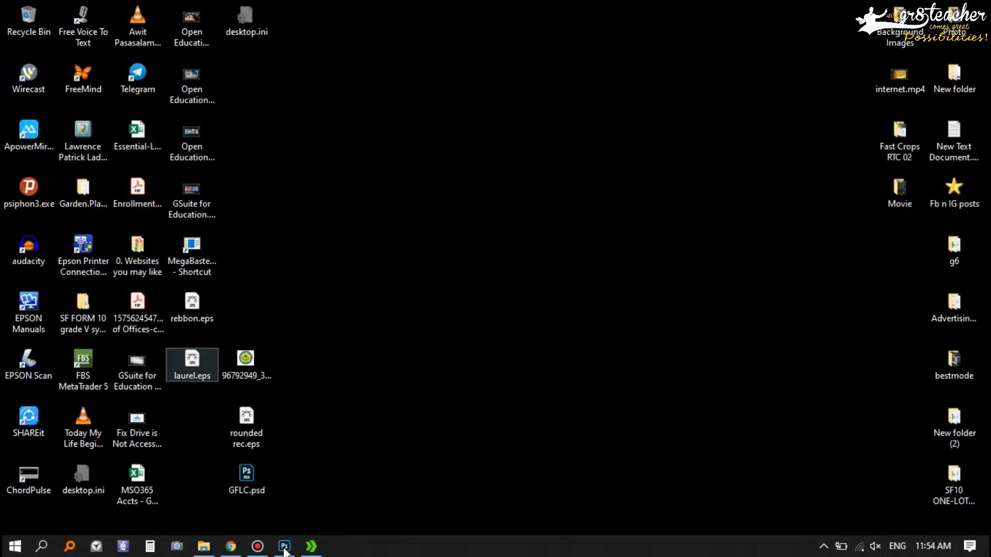
click(285, 550)
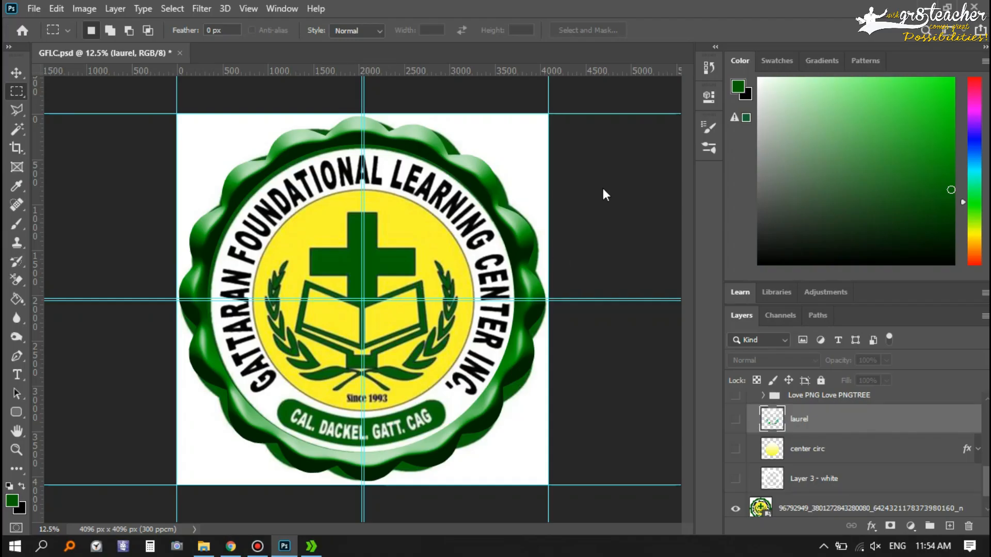
click(603, 118)
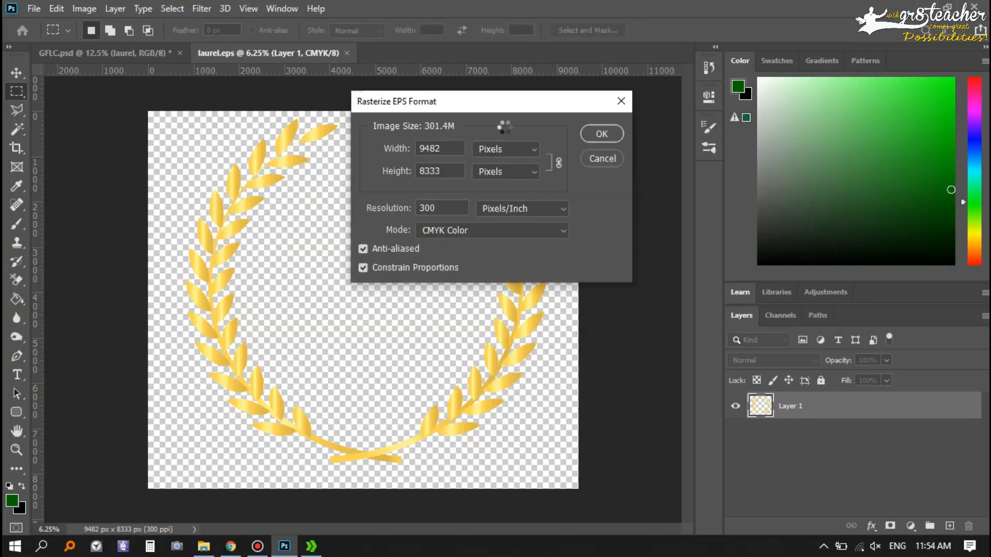
key(Return)
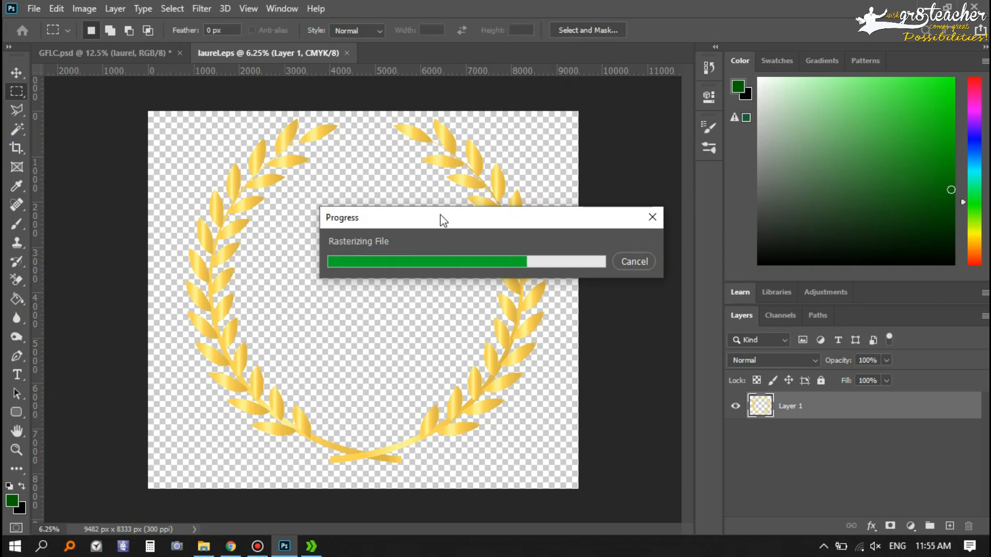
Copy the gold ribbon into the GFLC logo, scale it down to fit just below the book and close rebbon.eps.
key(v)
drag(363, 338, 275, 248)
key(ctrl+t)
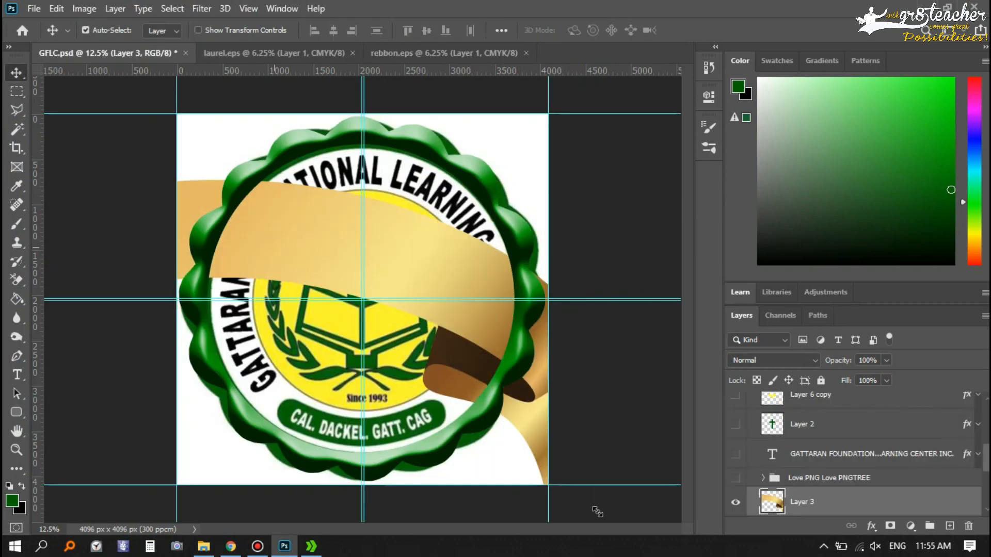
drag(597, 512, 130, 307)
drag(78, 248, 458, 383)
drag(508, 442, 416, 382)
drag(318, 327, 367, 349)
drag(448, 411, 387, 362)
key(Return)
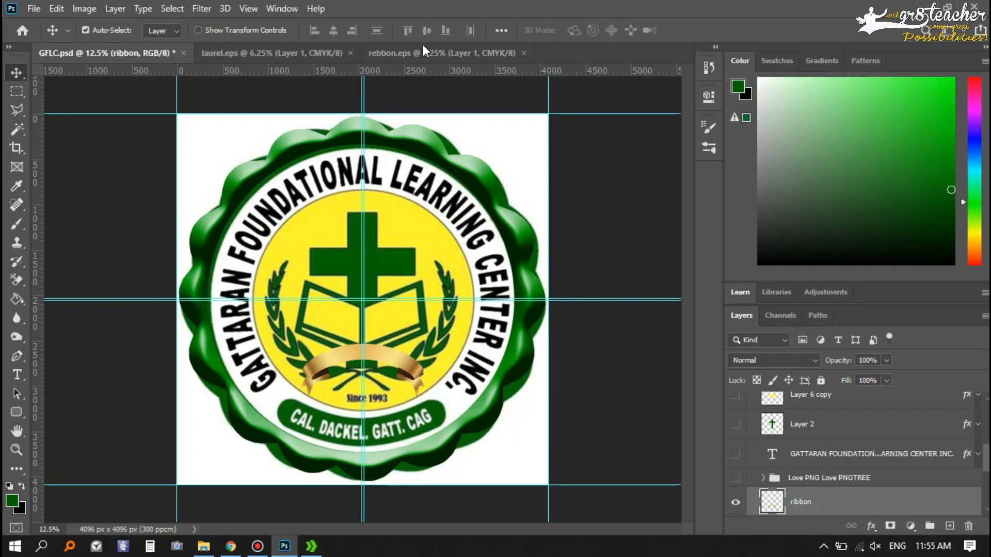
click(524, 53)
Copy the gold laurel wreath from laurel.eps into the GFLC logo.
click(232, 54)
drag(290, 289, 400, 237)
drag(232, 150, 405, 320)
Scale the gold wreath down to fit inside the inner circle and hide the reference logo image layer.
key(ctrl+t)
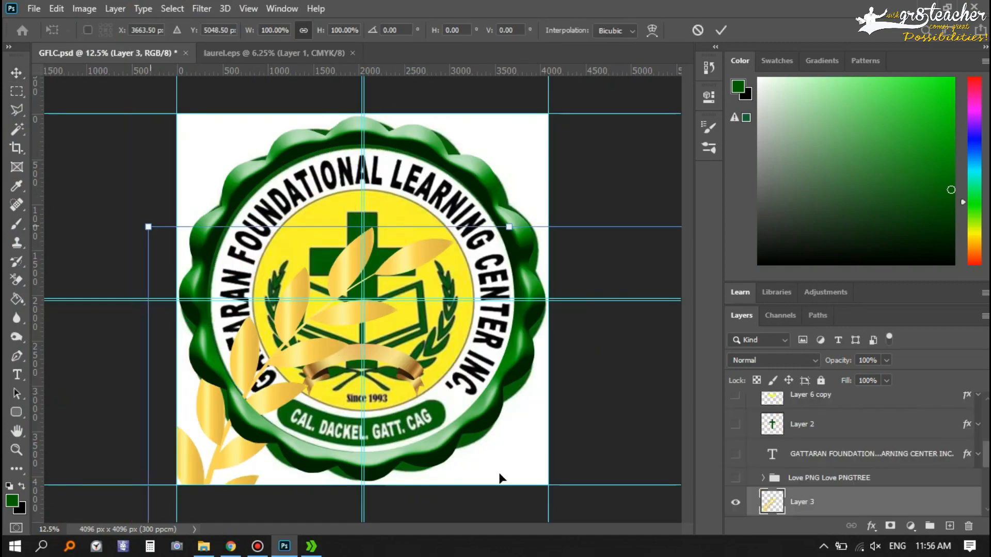
drag(149, 227, 391, 356)
drag(440, 412, 313, 266)
drag(454, 396, 463, 401)
drag(448, 315, 458, 322)
key(Return)
scroll(834, 438, down, 5)
click(735, 473)
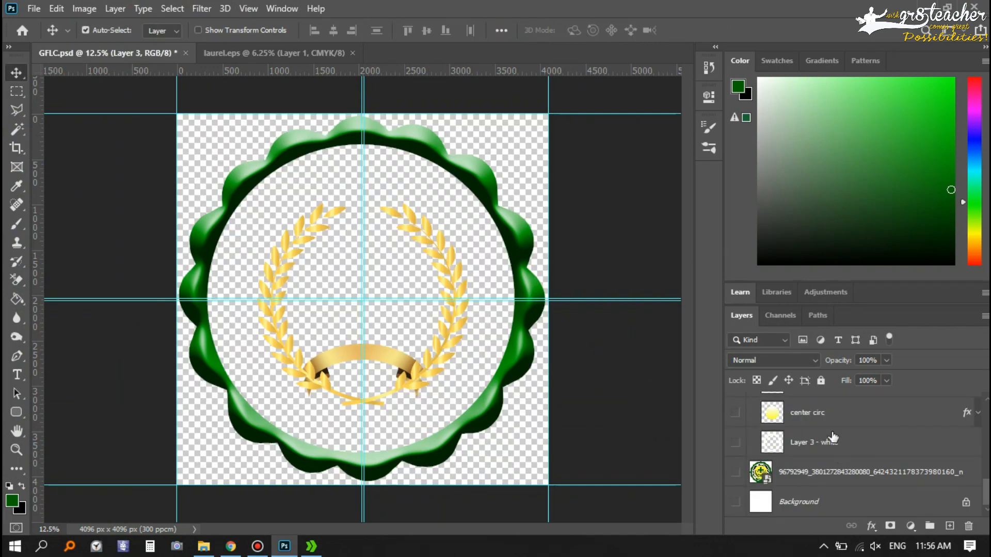
Delete the old green laurel layer and rename the gold laurel layer as wreath.
scroll(834, 438, up, 5)
click(835, 462)
click(840, 494)
key(Delete)
double_click(812, 433)
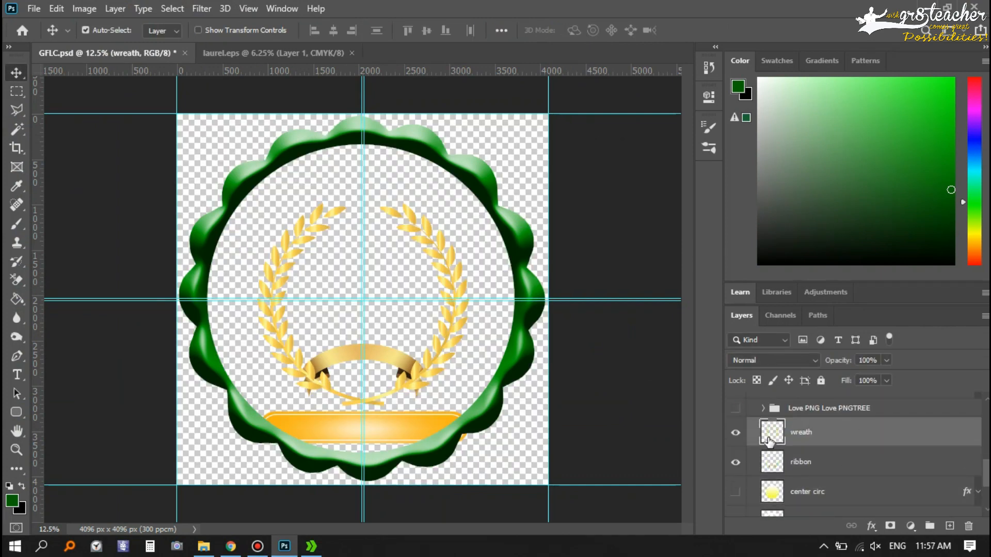
Show the cross, book and lower text layers again and keep the orange banner group hidden.
scroll(769, 442, down, 2)
click(736, 464)
scroll(737, 449, up, 4)
click(736, 408)
scroll(740, 436, up, 2)
click(736, 434)
scroll(735, 407, up, 2)
click(735, 400)
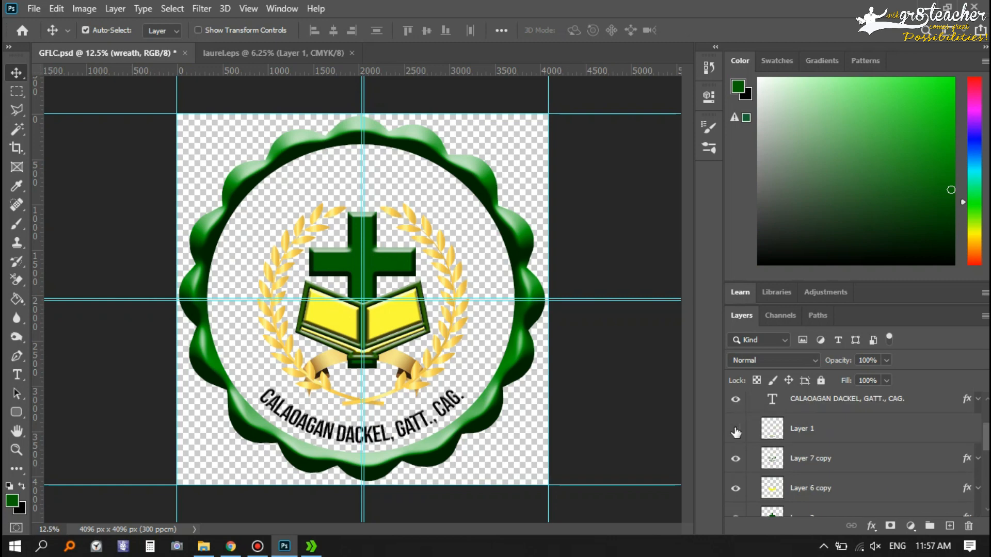
Show the ring borders, the school name text, the center circle and the Layer 3 - white layers again.
scroll(736, 432, up, 2)
click(737, 423)
scroll(738, 425, down, 6)
click(735, 423)
scroll(738, 444, down, 1)
click(735, 492)
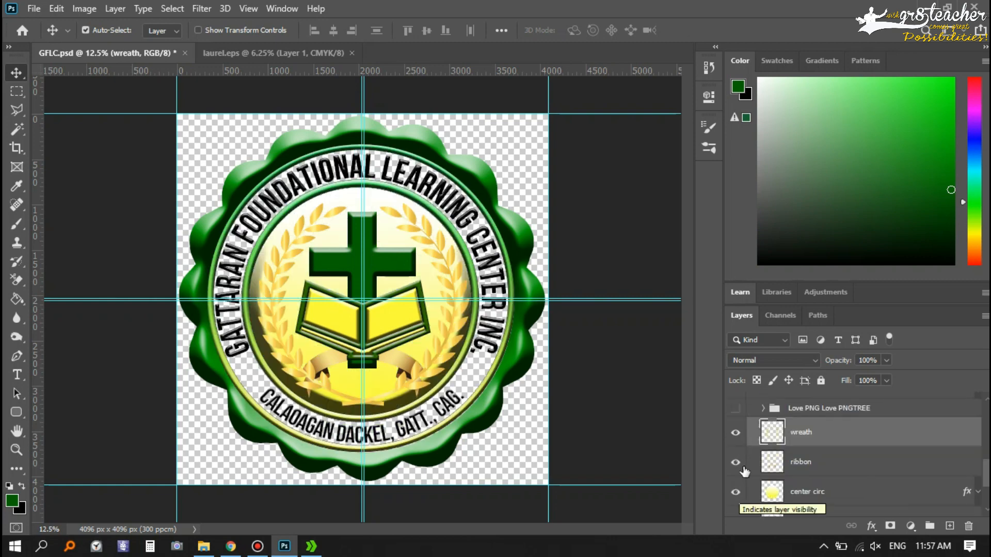
scroll(740, 467, down, 2)
click(736, 467)
scroll(741, 471, down, 1)
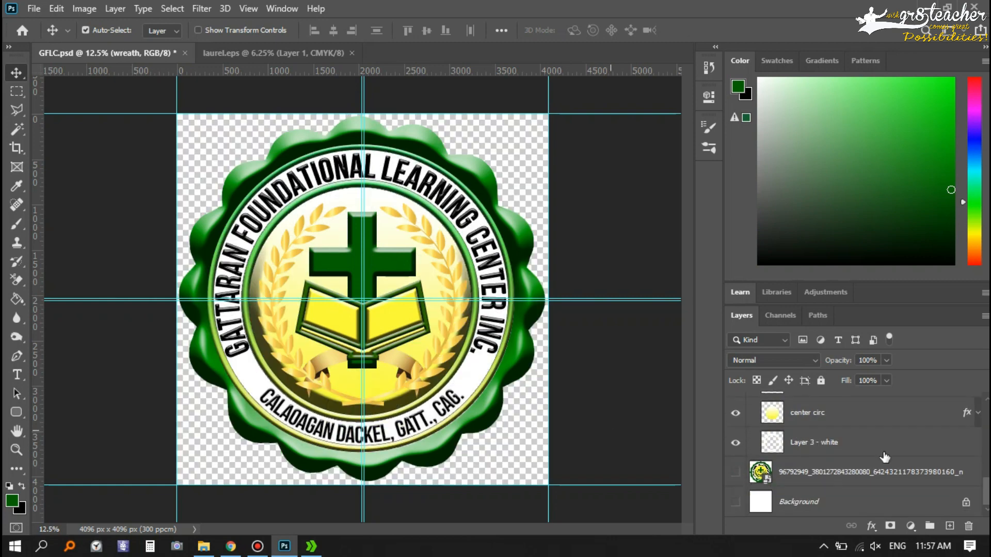
Enlarge the wreath slightly and shift it down so it fills the inner circle evenly.
scroll(885, 457, up, 3)
key(ctrl+t)
drag(465, 402, 469, 409)
key(Down)
key(Down)
key(Down)
key(Down)
key(Down)
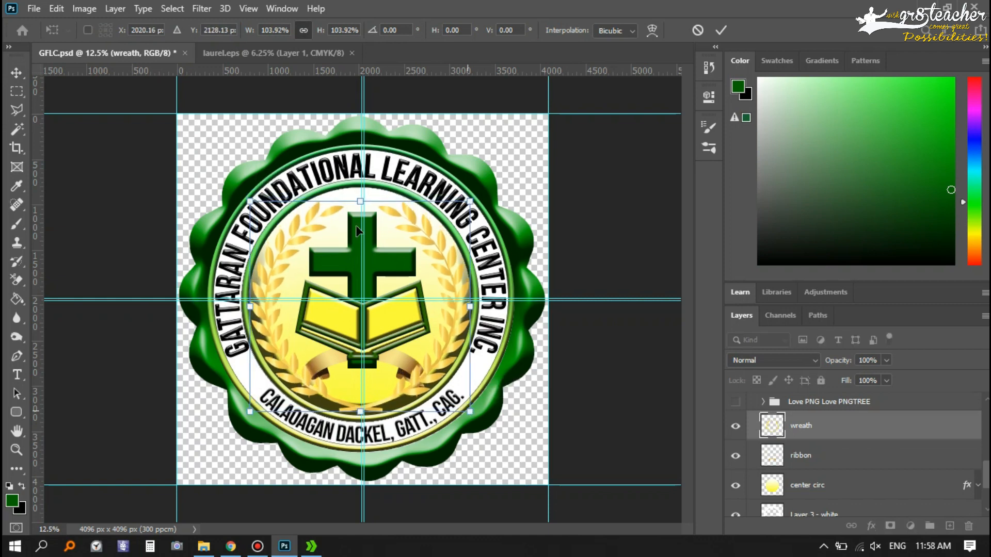
drag(247, 198, 246, 201)
key(Return)
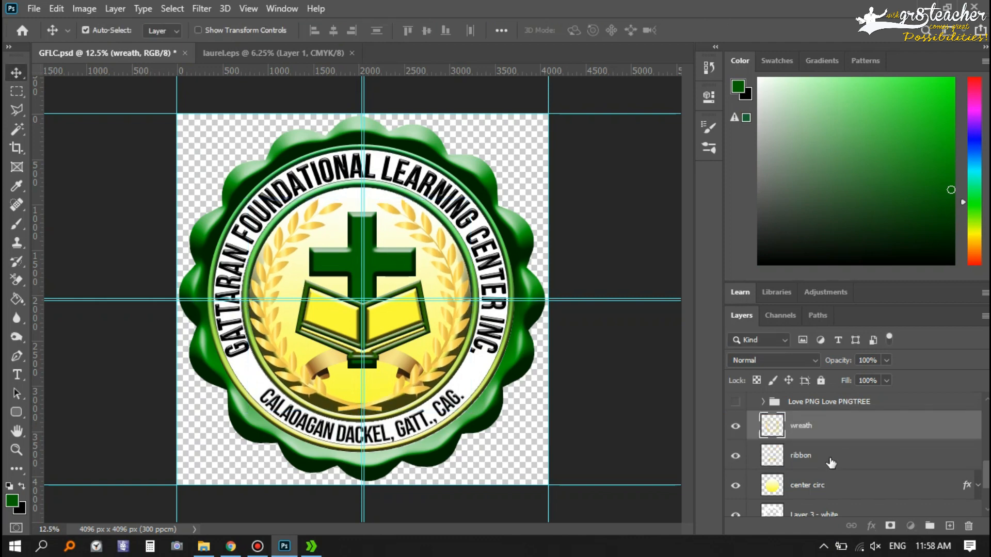
Move the ribbon layer between Layer 6 copy and Layer 2 and enlarge the ribbon slightly.
drag(831, 463, 805, 402)
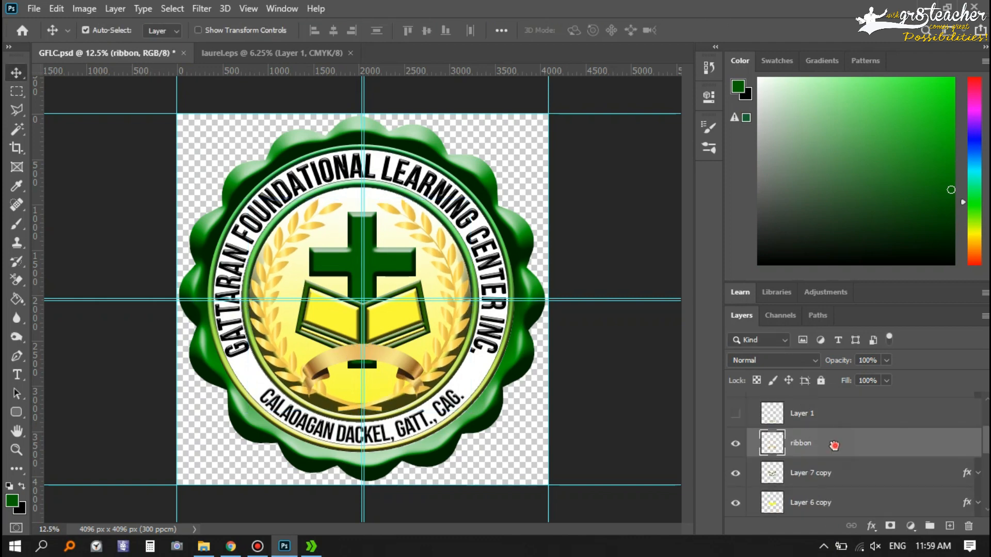
drag(834, 446, 830, 498)
key(ctrl+t)
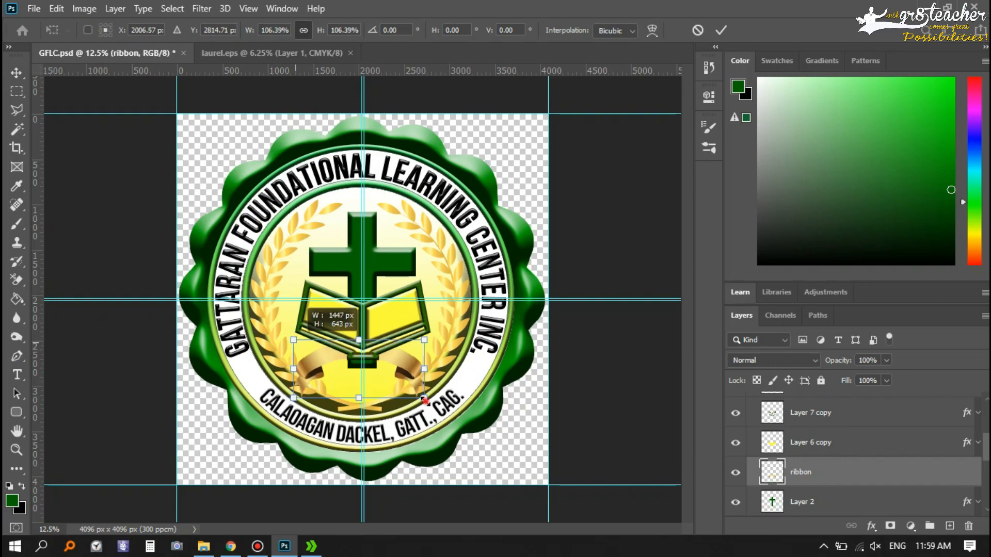
drag(424, 400, 427, 404)
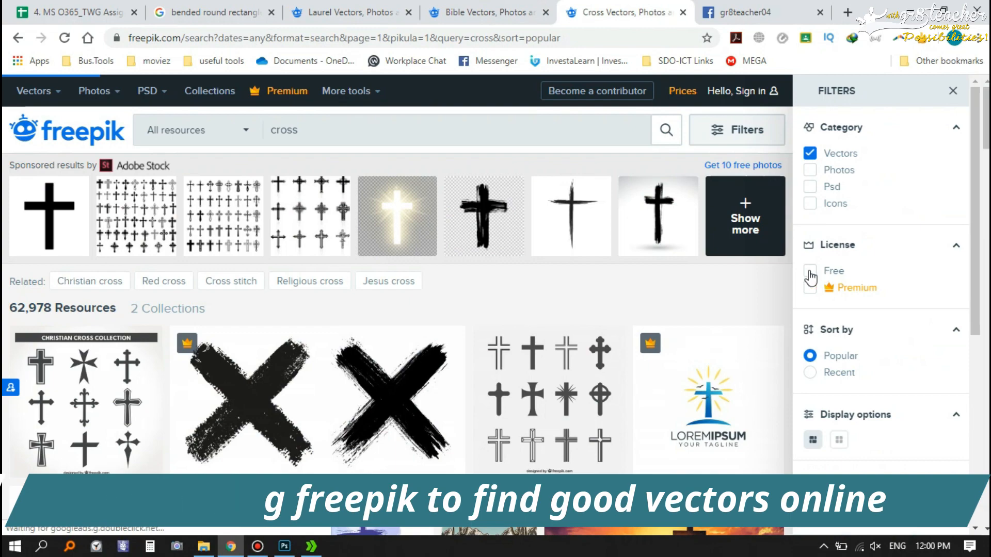
In the browser, filter the Freepik cross results to free resources and include the Psd category alongside Vectors.
click(809, 186)
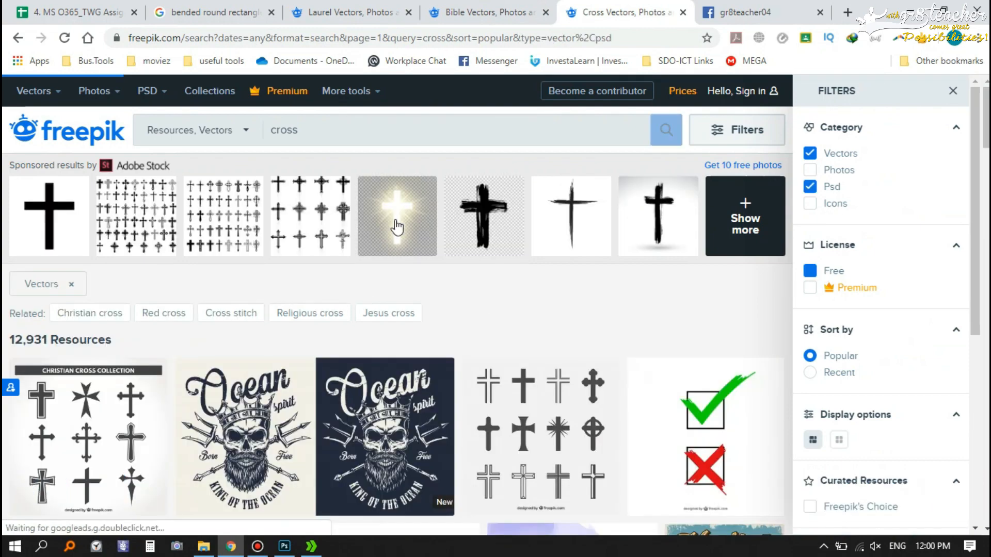
scroll(461, 325, down, 10)
click(810, 271)
Open the Ascension day, passover and glowing three cross designs from the Freepik cross results in new tabs.
scroll(430, 419, down, 4)
right_click(405, 342)
click(421, 363)
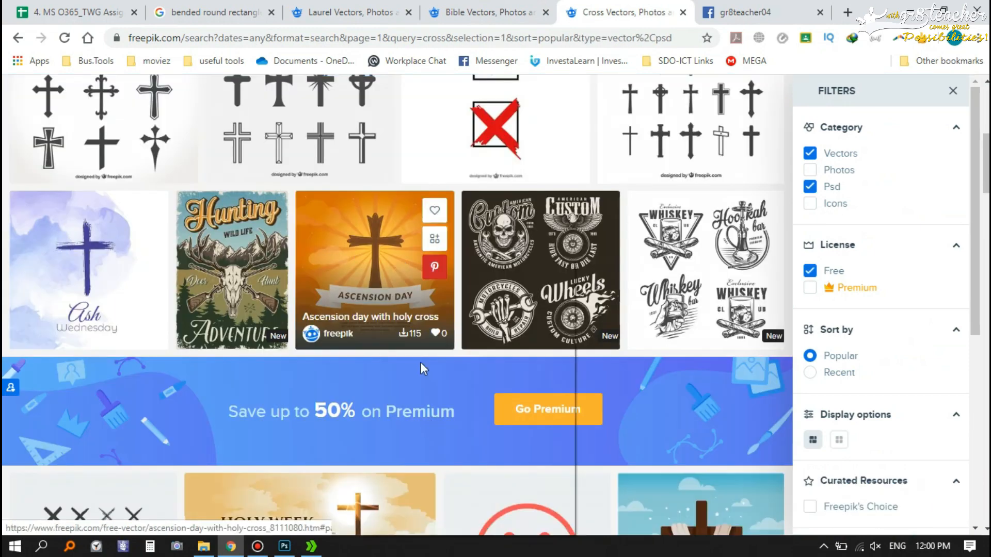
scroll(450, 390, down, 8)
right_click(356, 314)
click(442, 41)
scroll(367, 338, down, 18)
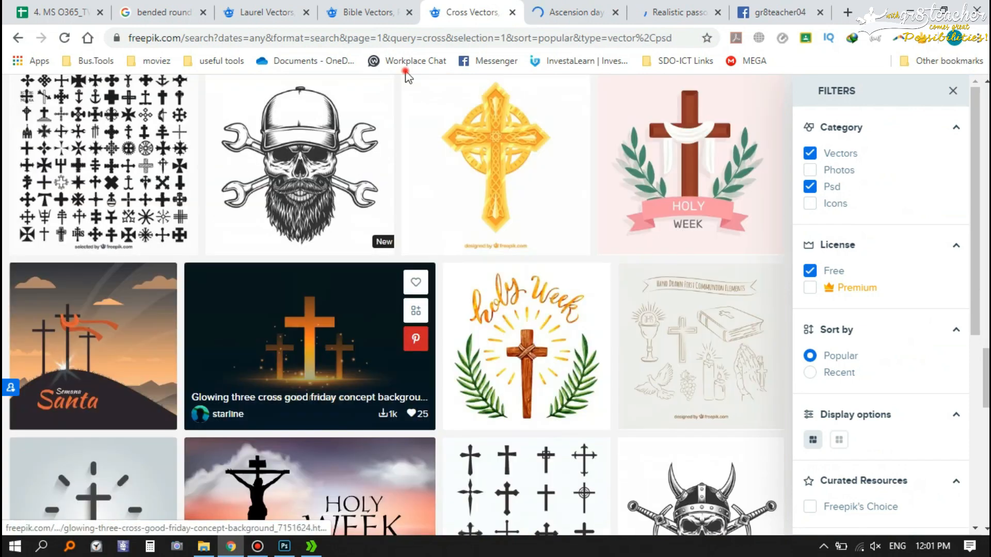
right_click(318, 338)
click(403, 69)
Open the book with mystic bright light design from the Freepik bible results in a new tab.
scroll(453, 355, down, 3)
scroll(456, 360, down, 10)
click(835, 11)
click(329, 11)
scroll(336, 262, down, 4)
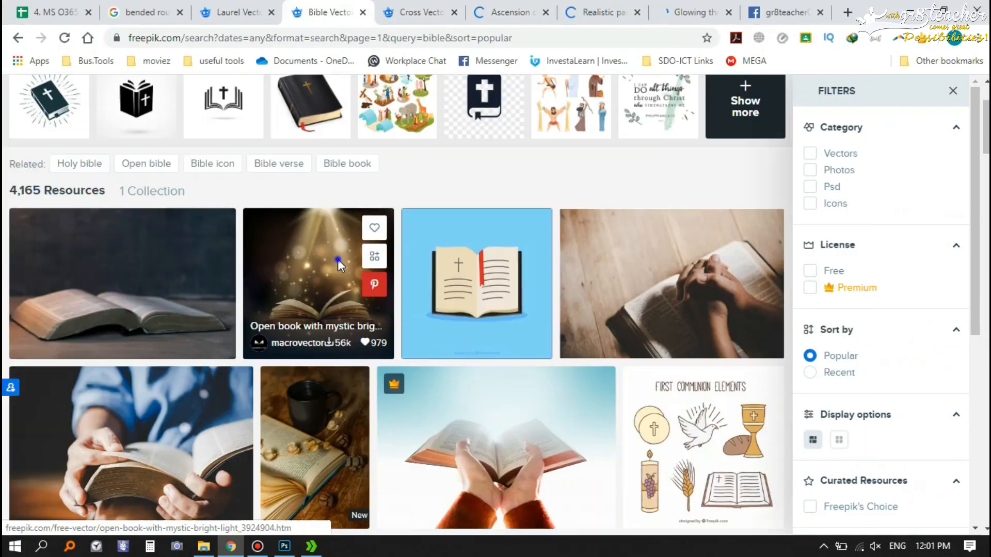
right_click(336, 261)
click(379, 272)
Filter the Freepik bible results to free Vectors and Psd resources and look through them.
scroll(354, 385, down, 10)
click(810, 153)
click(810, 187)
click(810, 271)
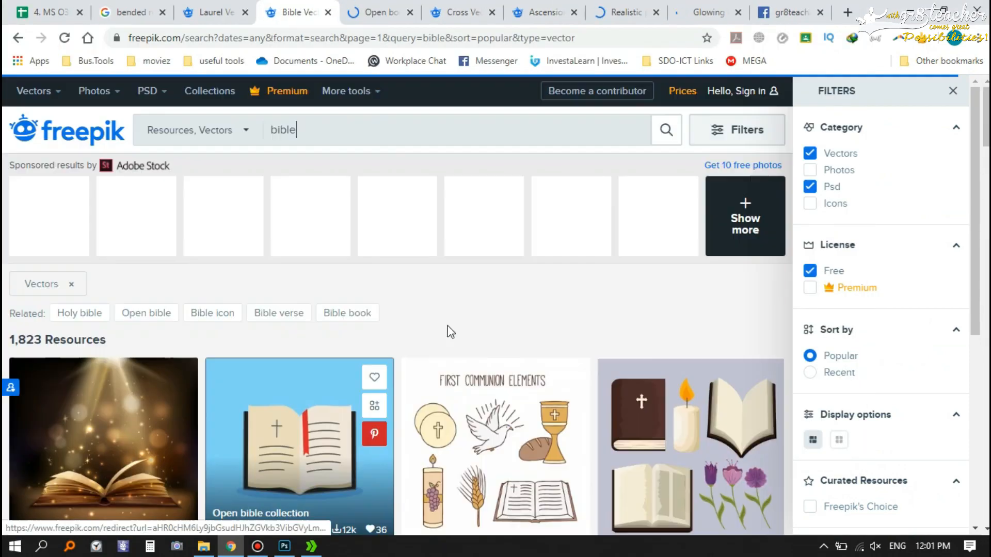
scroll(450, 332, down, 3)
click(381, 13)
click(300, 13)
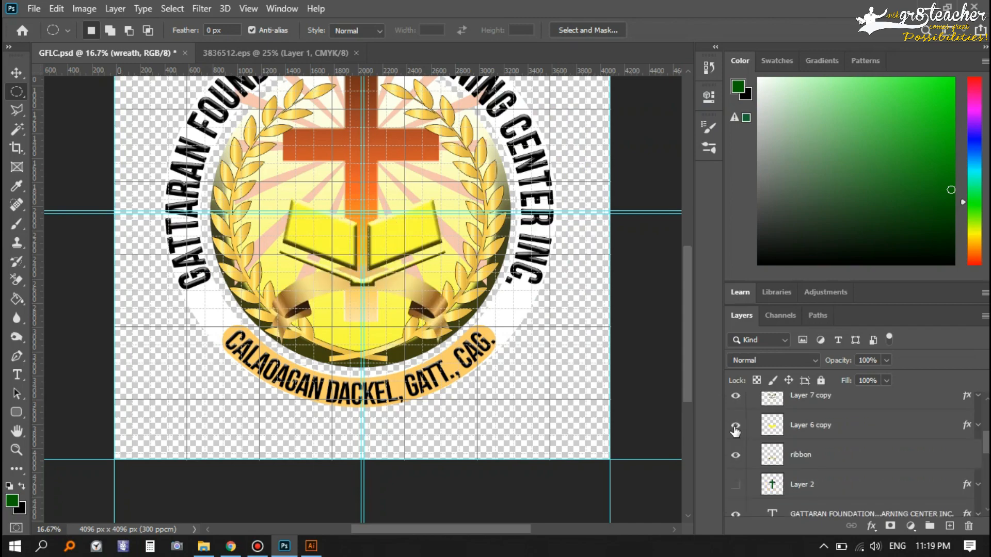
Turn off the grid display in the GFLC logo document.
scroll(769, 434, up, 3)
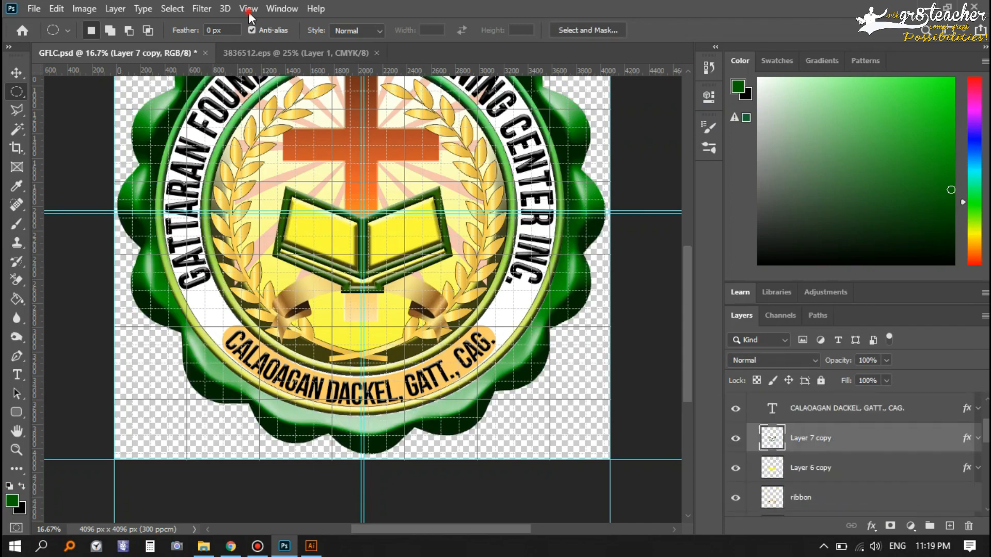
click(249, 8)
mouse_move(277, 283)
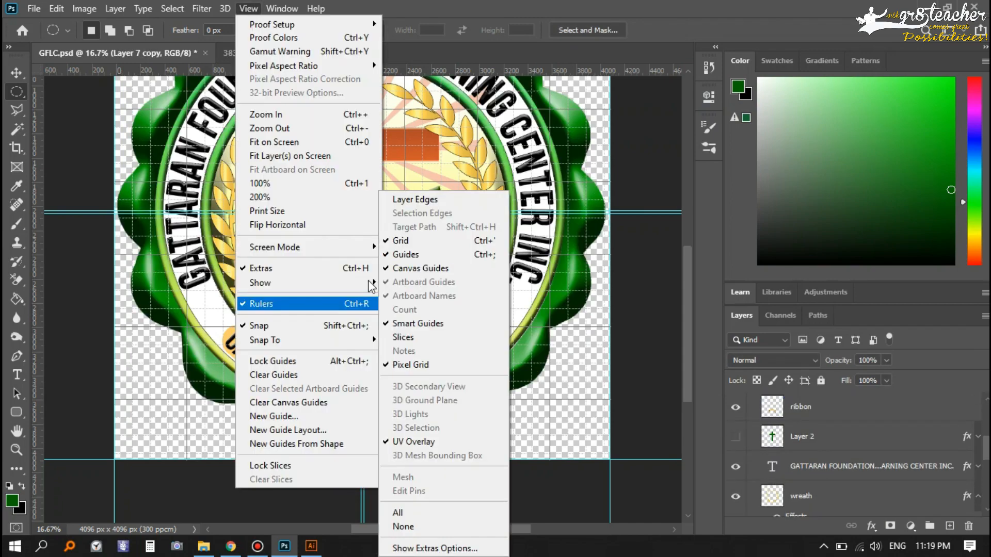
click(413, 243)
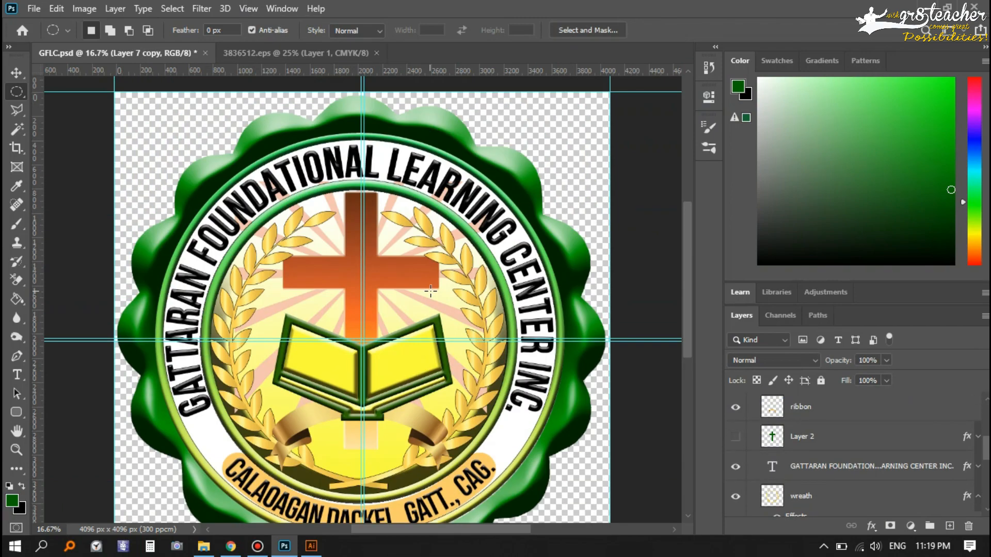
Show the green cross on Layer 2 and hide the orange cross on Layer 3.
scroll(431, 292, down, 1)
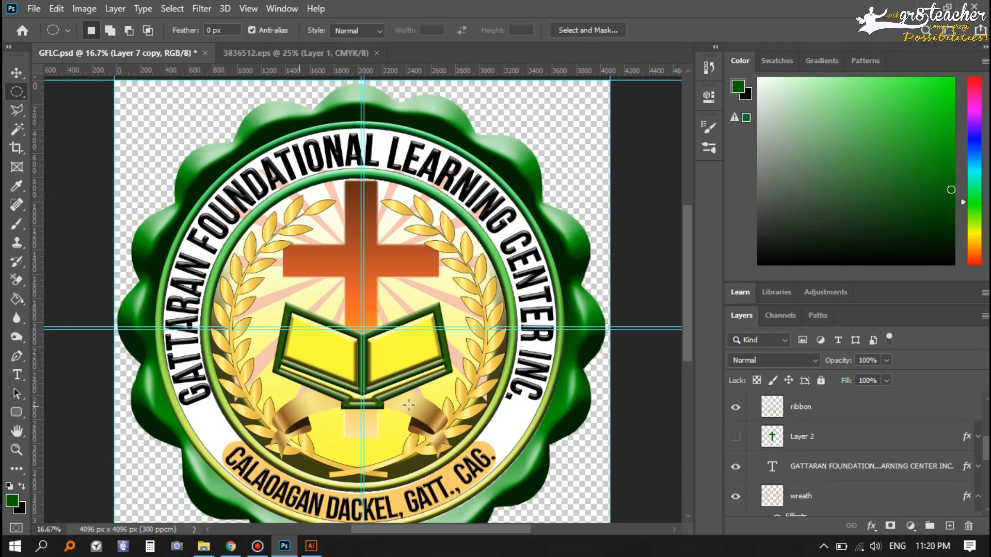
scroll(408, 405, down, 3)
scroll(531, 449, up, 3)
click(737, 437)
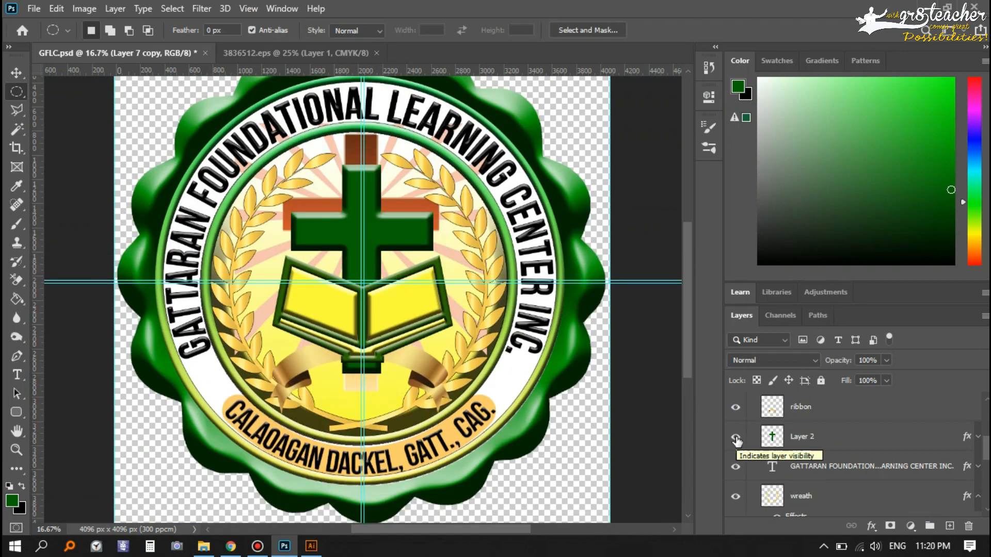
scroll(737, 455, down, 5)
click(737, 466)
scroll(825, 461, up, 4)
Set the ryaos layer's opacity to 30% and give the rays a white Color Overlay.
scroll(842, 459, down, 7)
click(839, 442)
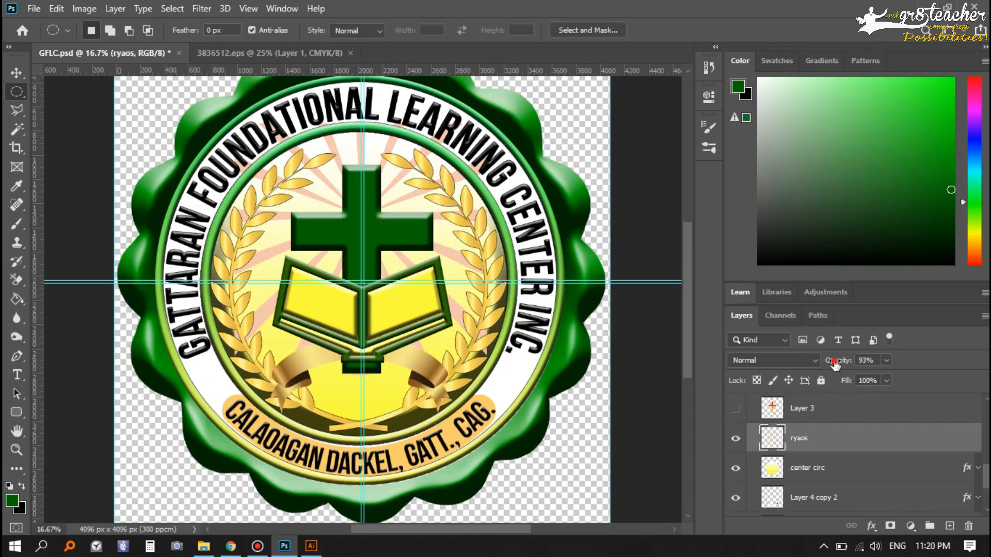
double_click(852, 439)
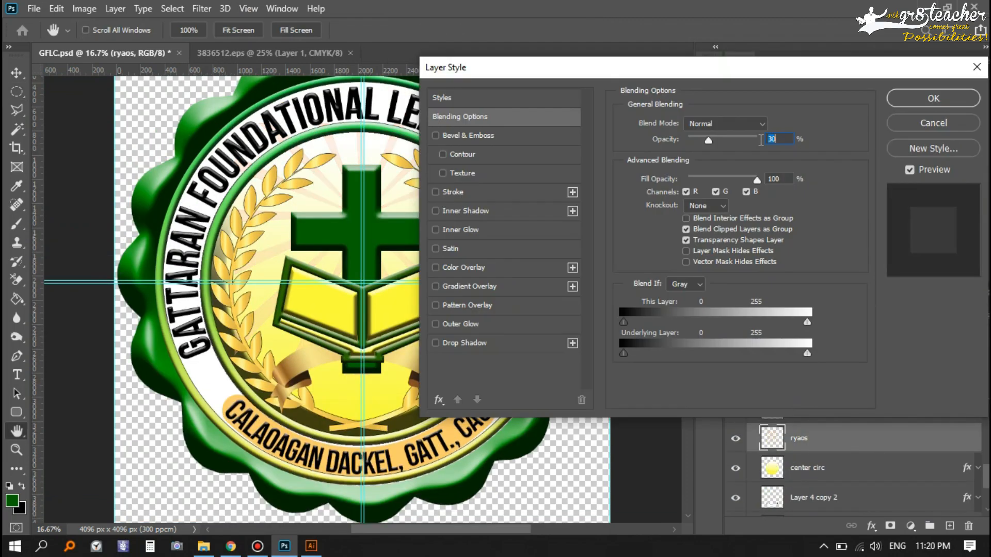
click(475, 268)
click(790, 122)
click(614, 145)
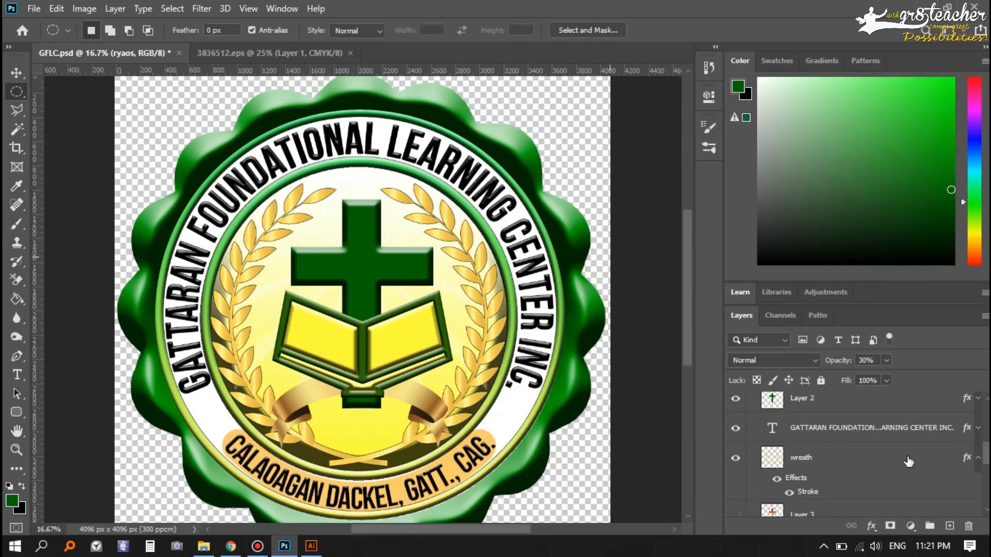
Recolour the wreath layer green with Hue/Saturation, using a hue of +77 and raised saturation and lightness, and collapse its effects list.
double_click(909, 459)
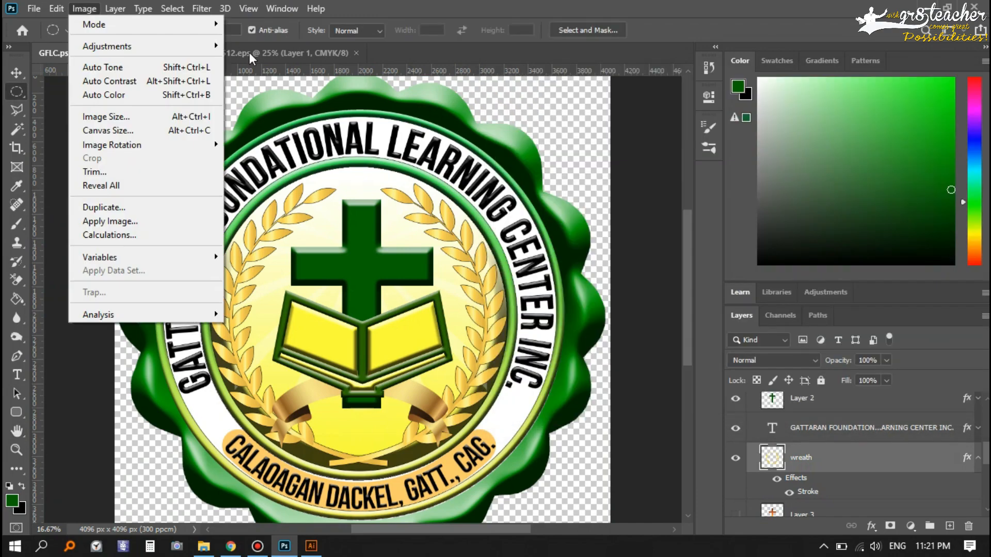
mouse_move(111, 44)
click(298, 133)
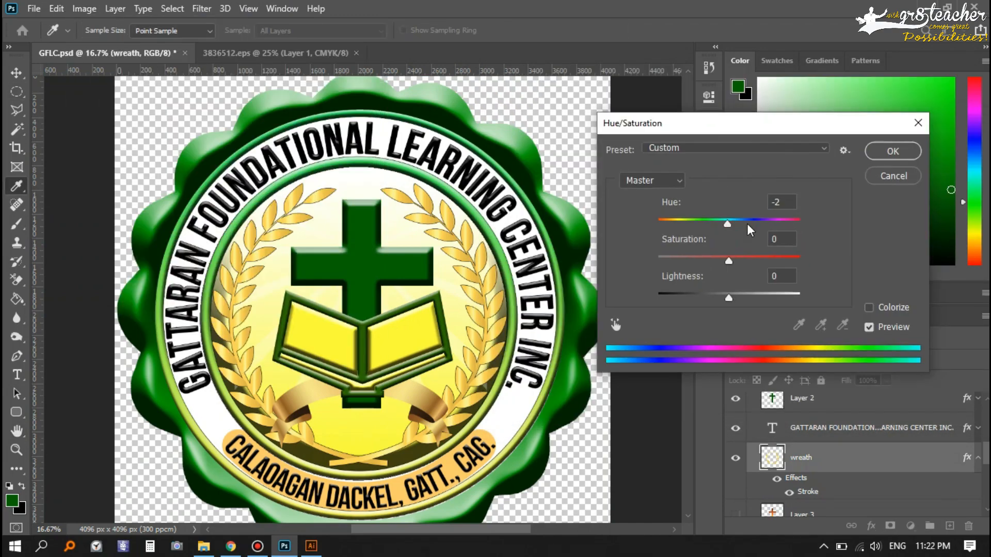
drag(747, 223, 769, 221)
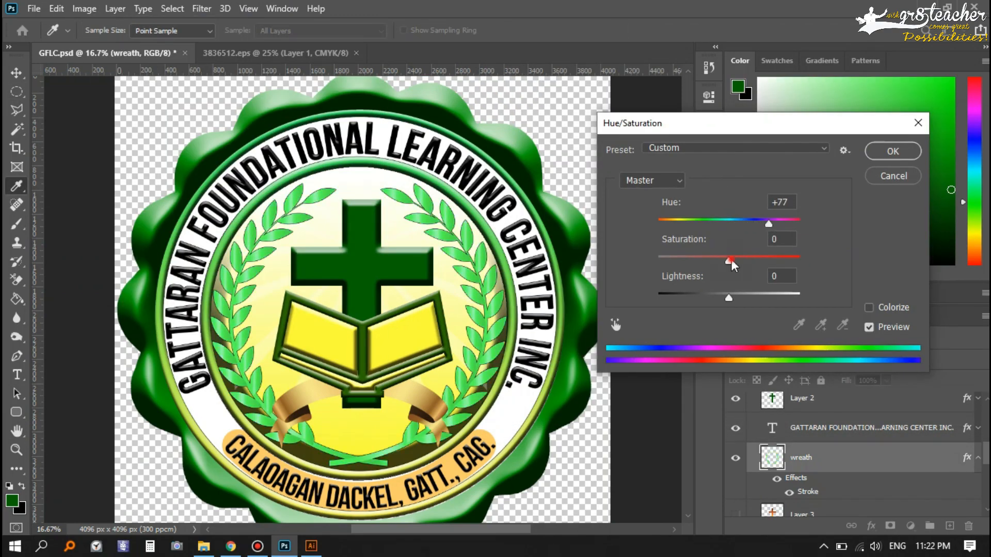
drag(732, 259, 773, 248)
mouse_move(729, 298)
mouse_down()
mouse_move(718, 293)
mouse_move(742, 297)
mouse_up()
key(Return)
click(978, 457)
scroll(970, 456, down, 2)
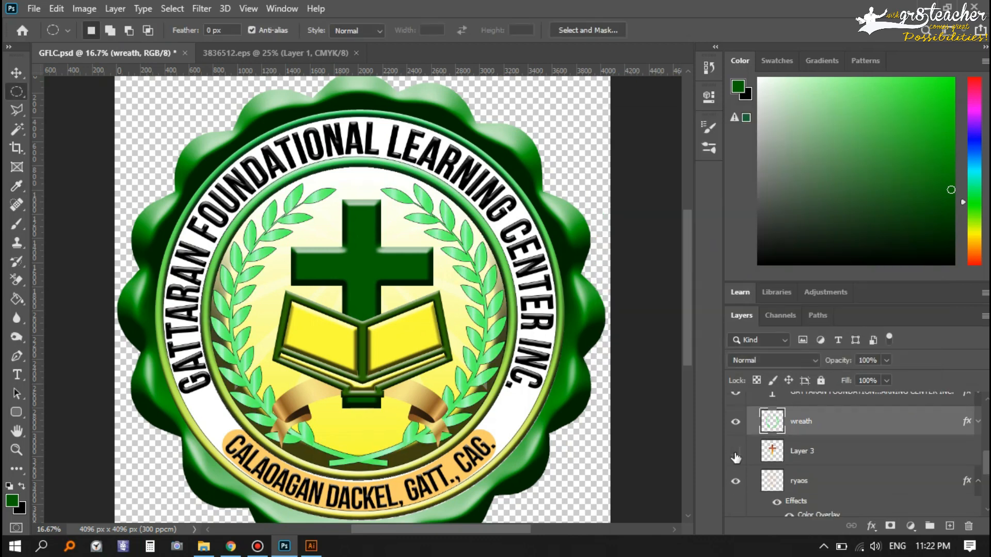
Enlarge the ryaos layer to about 125% so the rays cover the whole centre circle.
click(735, 452)
scroll(846, 447, down, 3)
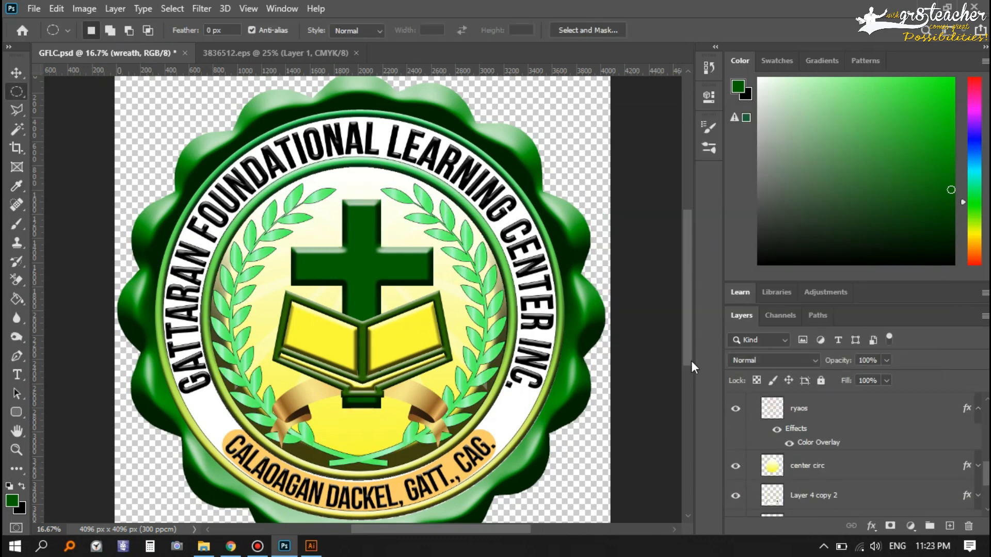
click(846, 426)
key(ctrl+t)
drag(201, 474, 200, 481)
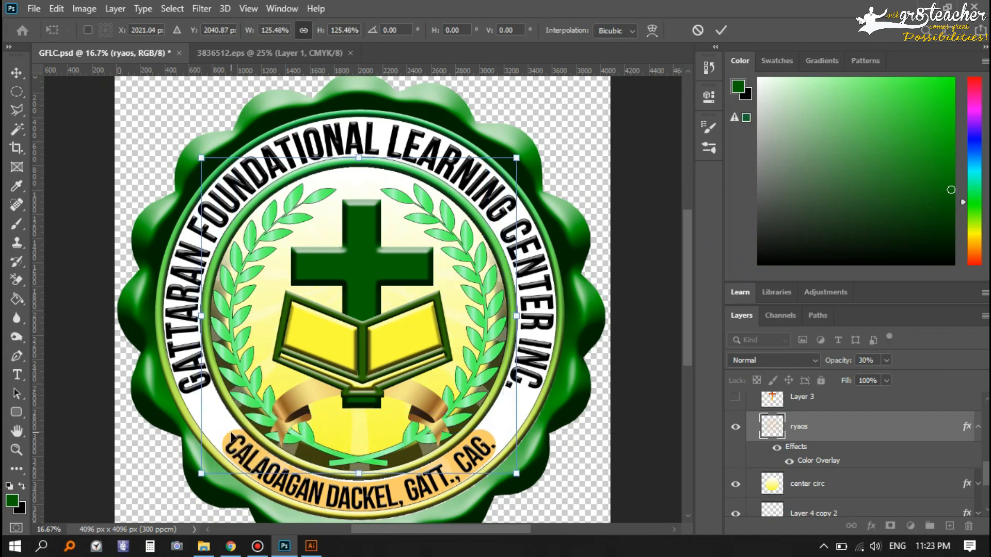
key(Return)
Select the white ring of Layer 3 - white with the Magic Wand, switch to the ryaos layer and drop the selection.
scroll(872, 493, down, 3)
key(w)
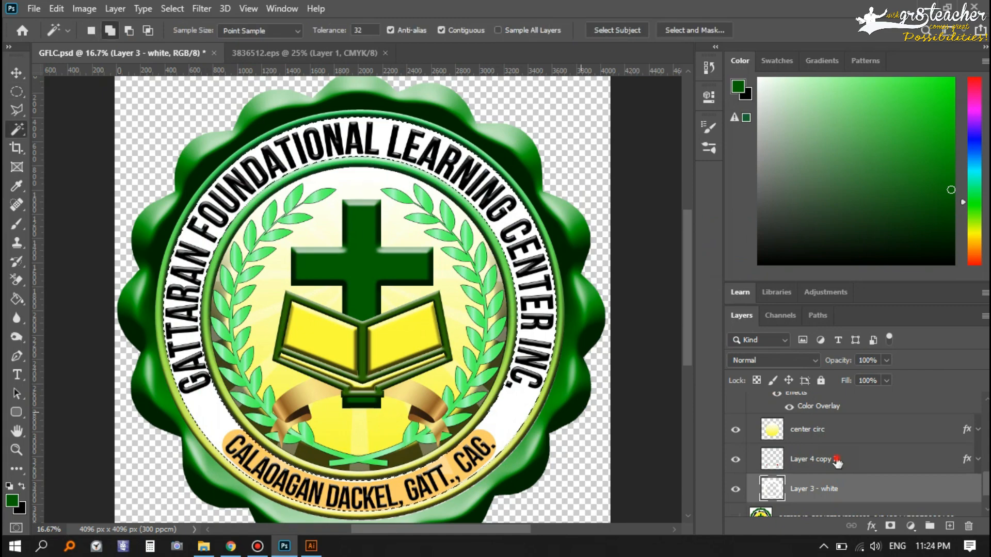
scroll(837, 462, up, 3)
click(837, 463)
key(m)
scroll(838, 463, up, 1)
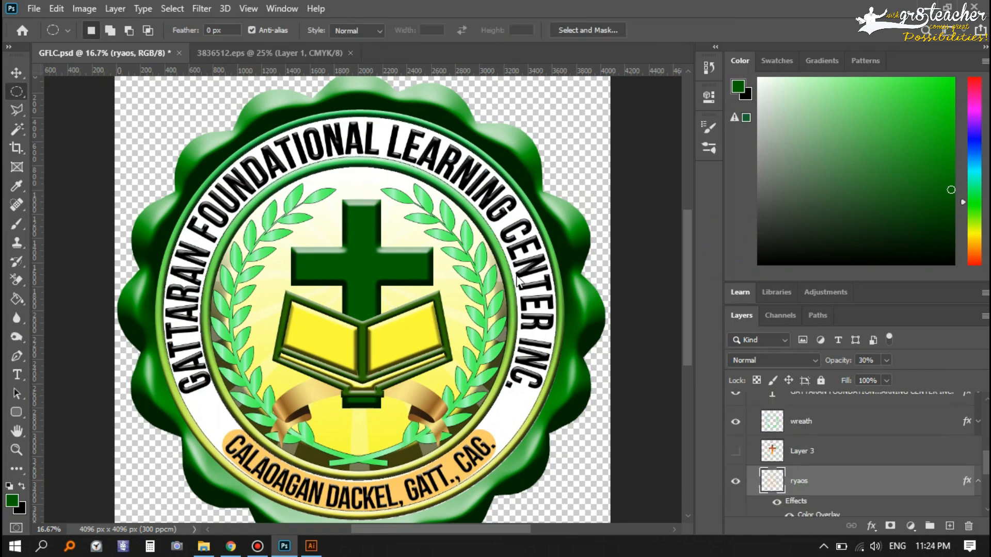
Add an Outer Glow to the ryaos layer with 49% layer opacity, and turn off the center circ layer's Bevel & Emboss.
double_click(837, 480)
click(461, 336)
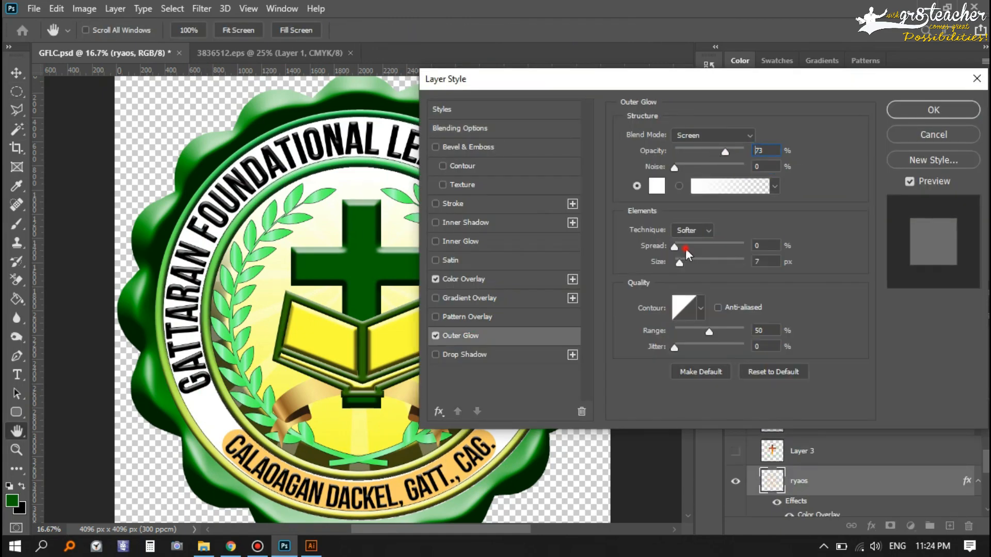
key(Return)
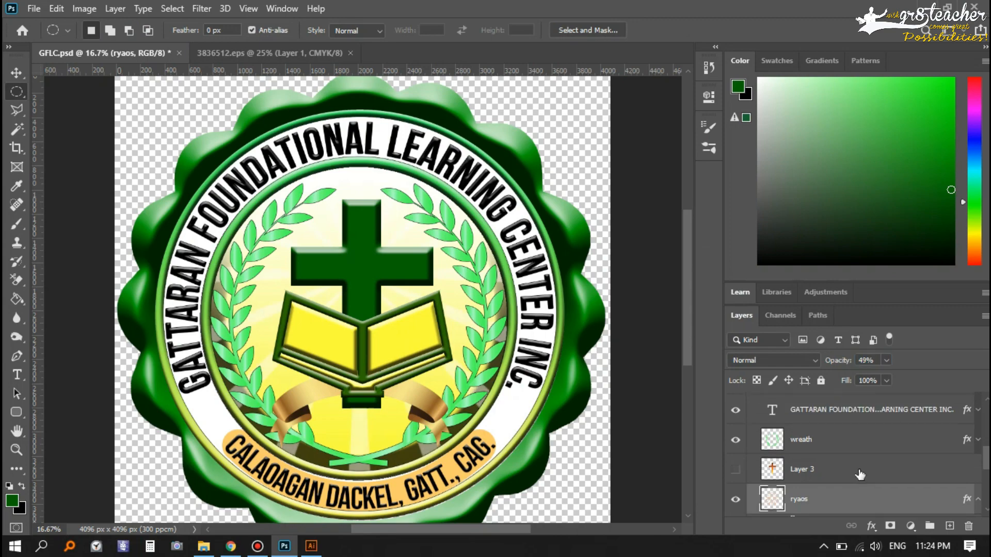
scroll(854, 456, down, 2)
scroll(901, 470, down, 6)
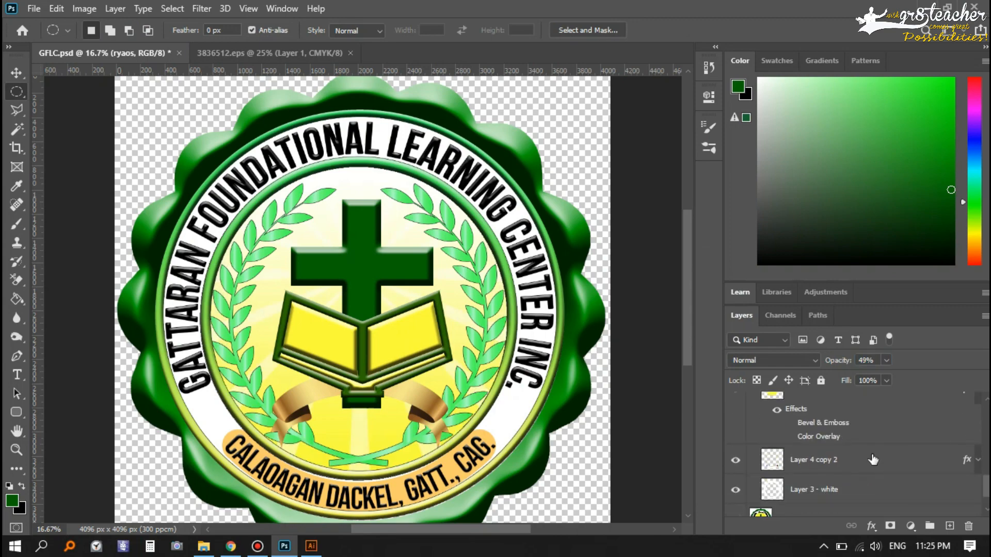
Change the Color Overlay of the Layer 4 copy 2 banner behind the place name to bright green.
scroll(878, 435, up, 1)
double_click(878, 434)
click(768, 150)
click(273, 98)
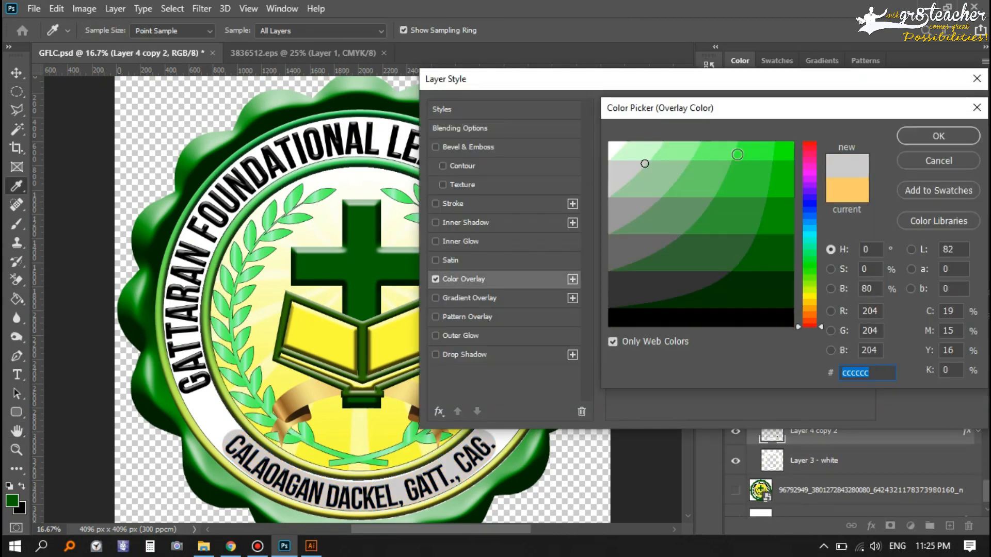
mouse_move(770, 166)
mouse_down()
mouse_move(778, 221)
mouse_move(786, 187)
mouse_up()
click(899, 135)
key(Return)
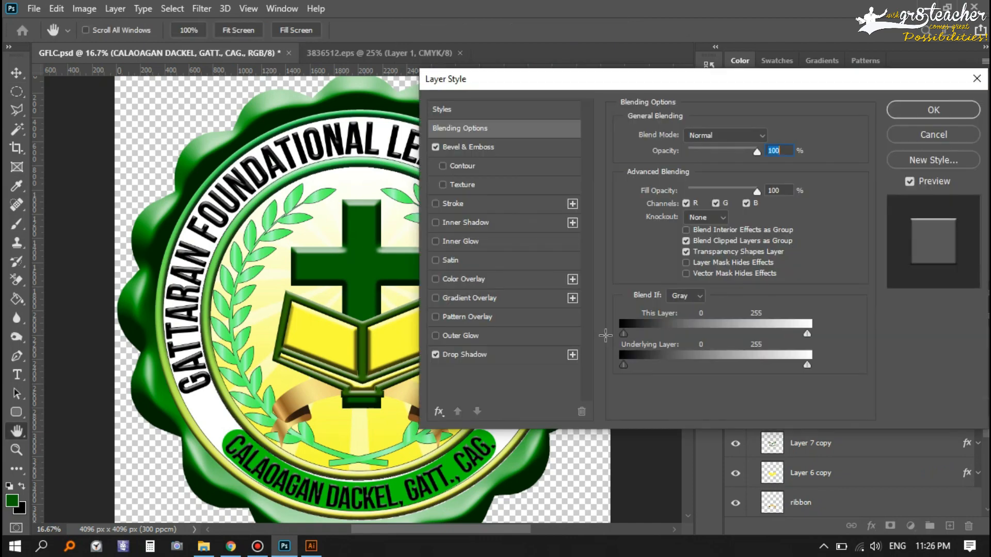
Save the document and add a white outside Stroke to the CALAOAGAN DACKEL, GATT., CAG. text layer.
key(Return)
key(ctrl+s)
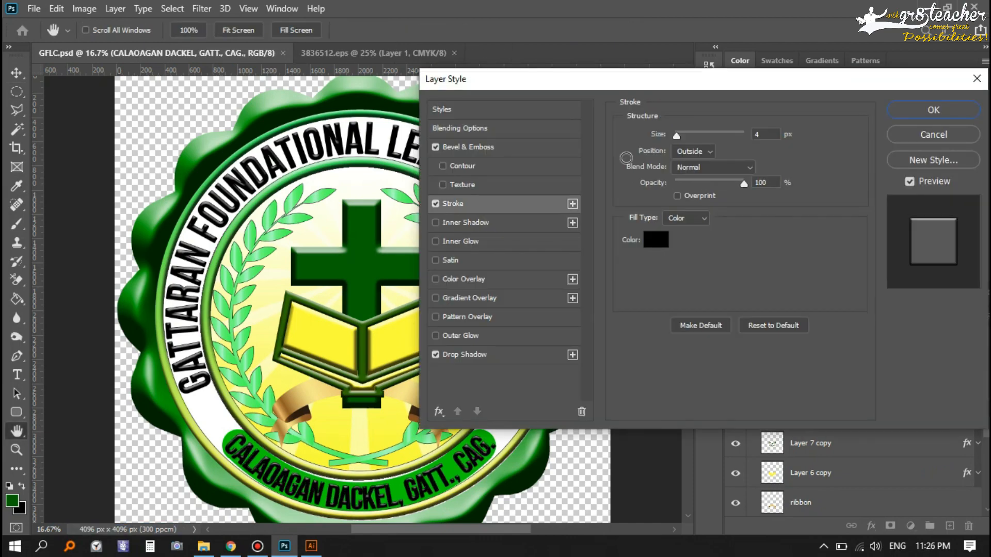
click(756, 134)
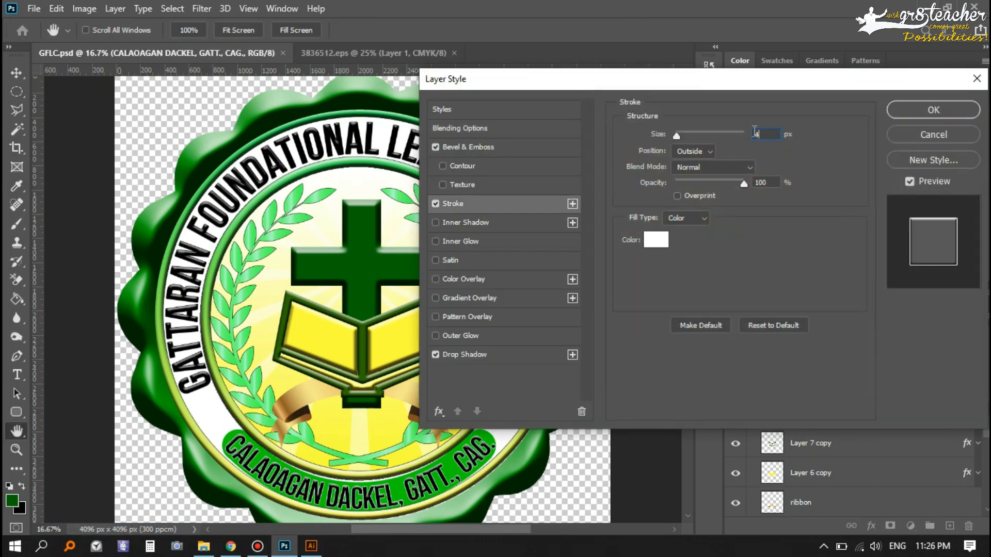
click(931, 114)
Recolour the ribbon layer red with Hue/Saturation by lowering the hue and raising the saturation.
scroll(839, 438, down, 2)
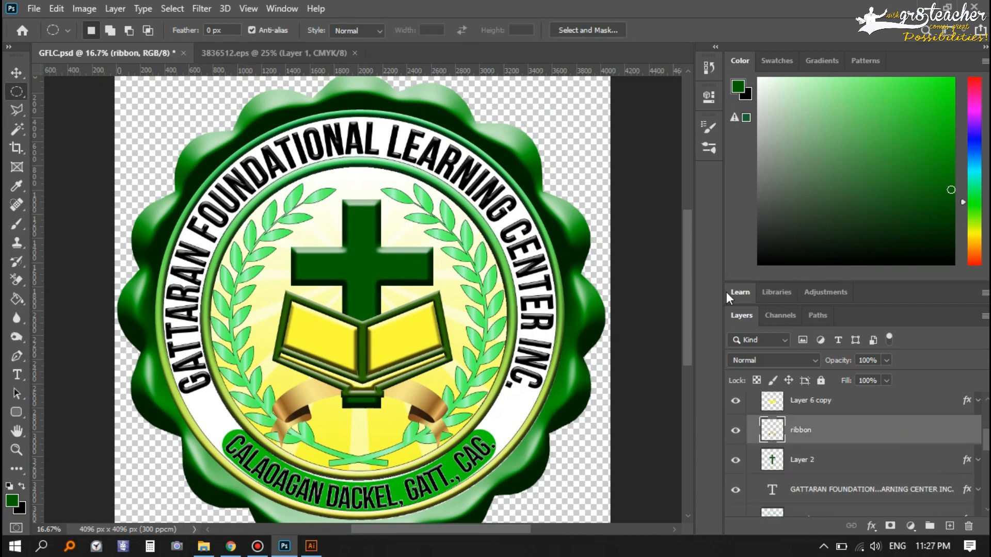
click(435, 147)
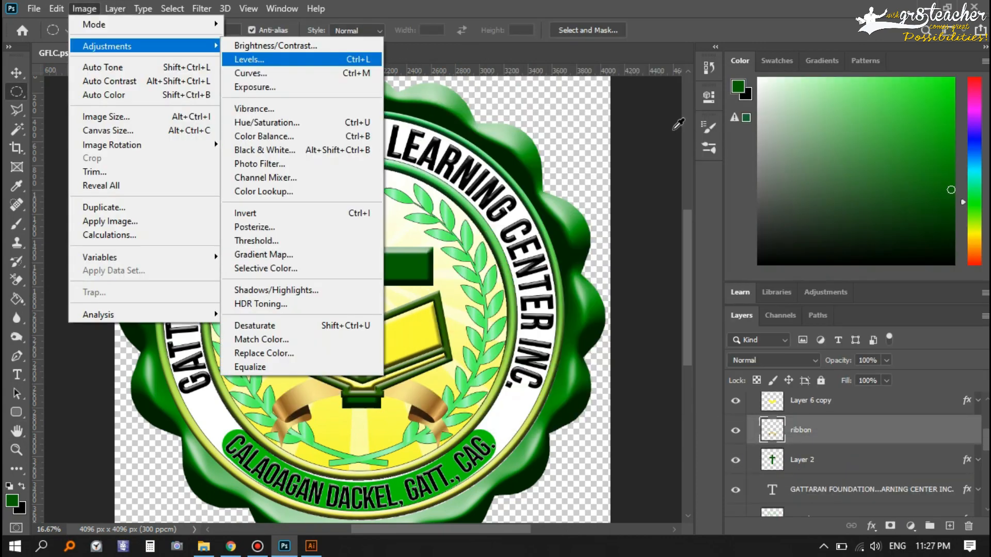
click(279, 170)
drag(728, 224, 705, 223)
drag(728, 261, 755, 264)
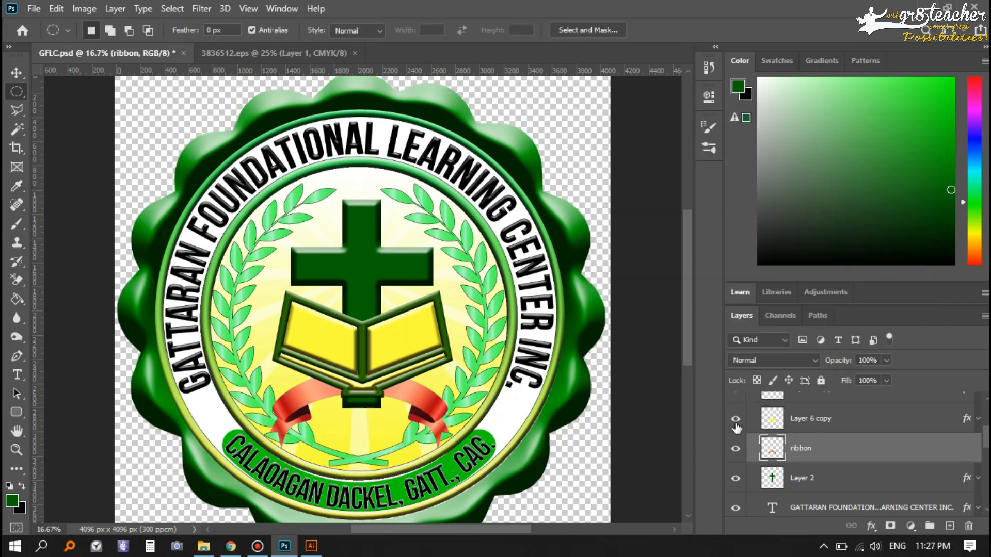
Hide the book layers, compare the orange and green crosses, and leave only the green cross on Layer 2 visible.
scroll(739, 483, up, 1)
click(735, 459)
scroll(738, 483, down, 1)
scroll(738, 483, down, 1)
click(735, 442)
key(v)
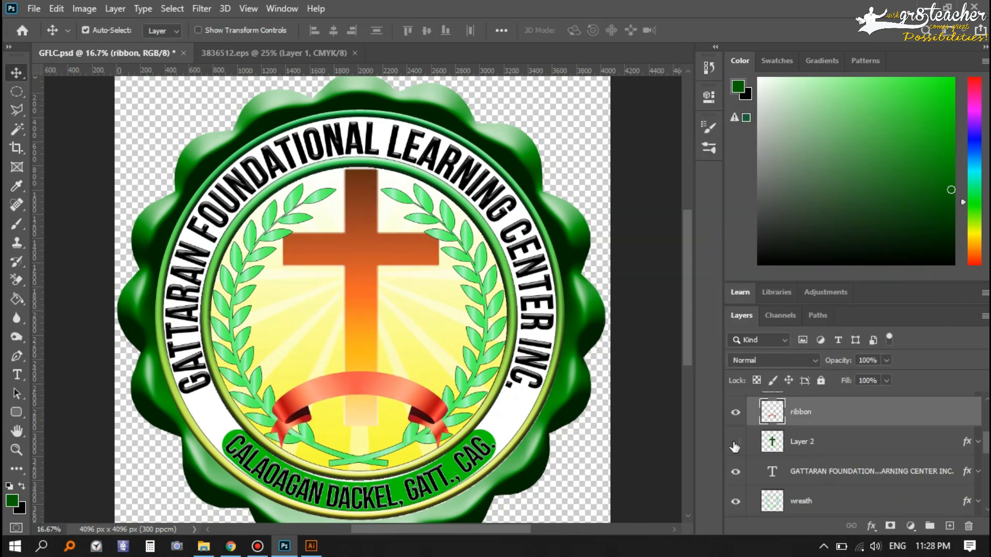
scroll(780, 497, down, 1)
click(735, 496)
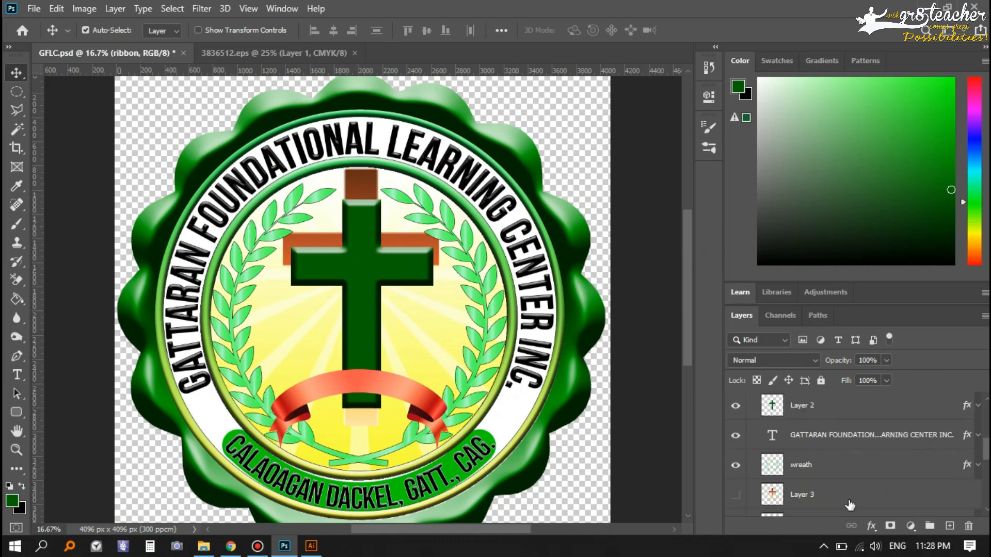
Try a Hue/Saturation hue of -22 and a Lens Flare of 124% brightness on the green cross in Layer 2.
double_click(837, 412)
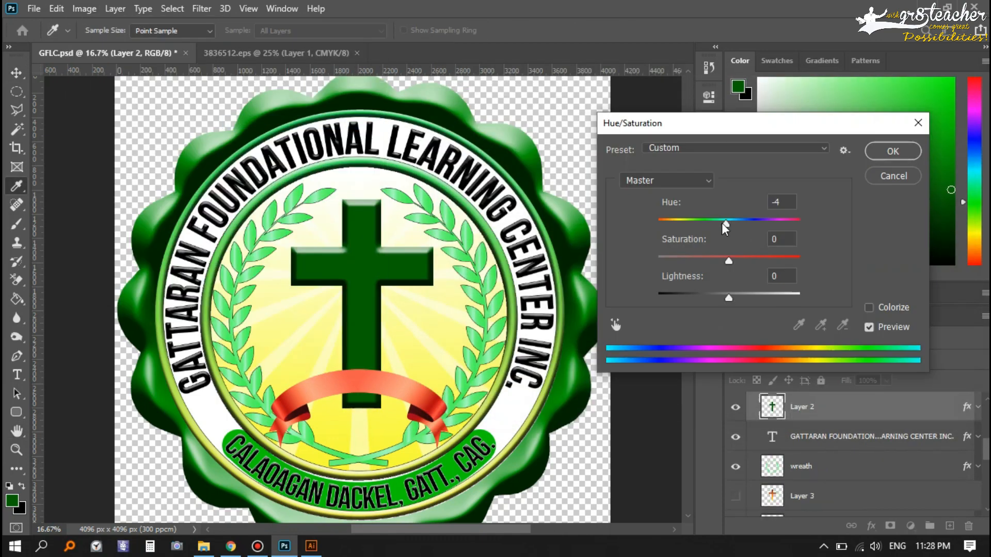
drag(721, 223, 708, 225)
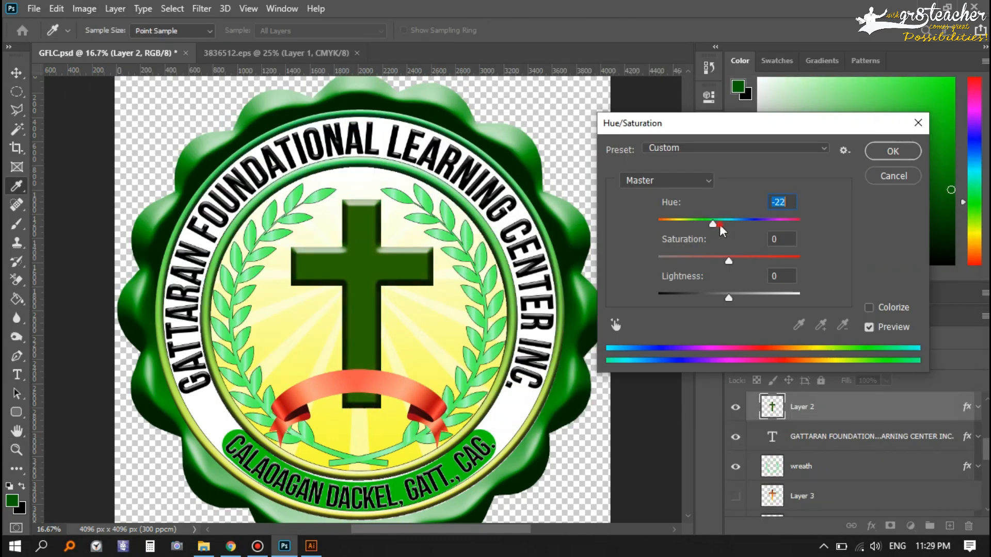
click(201, 8)
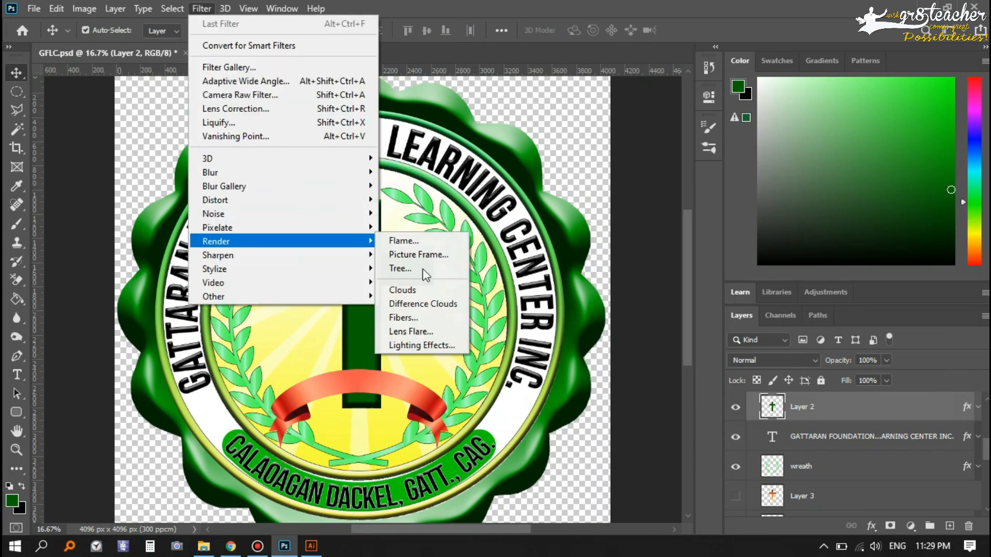
click(461, 98)
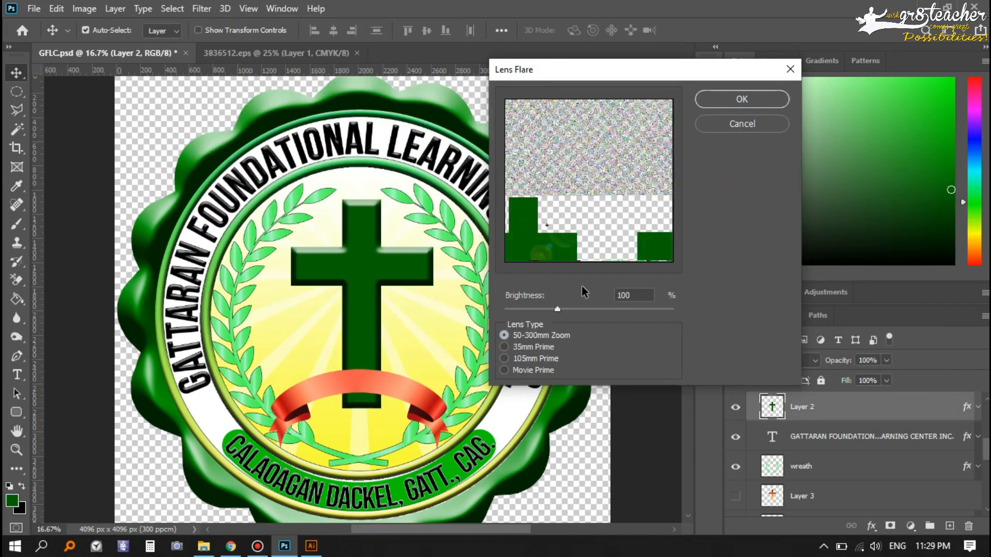
drag(556, 308, 570, 310)
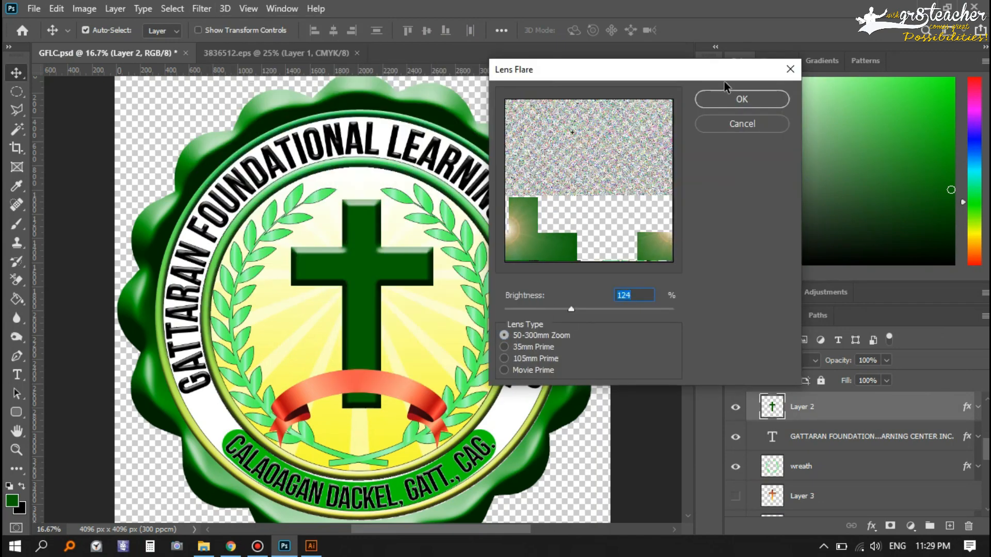
click(736, 98)
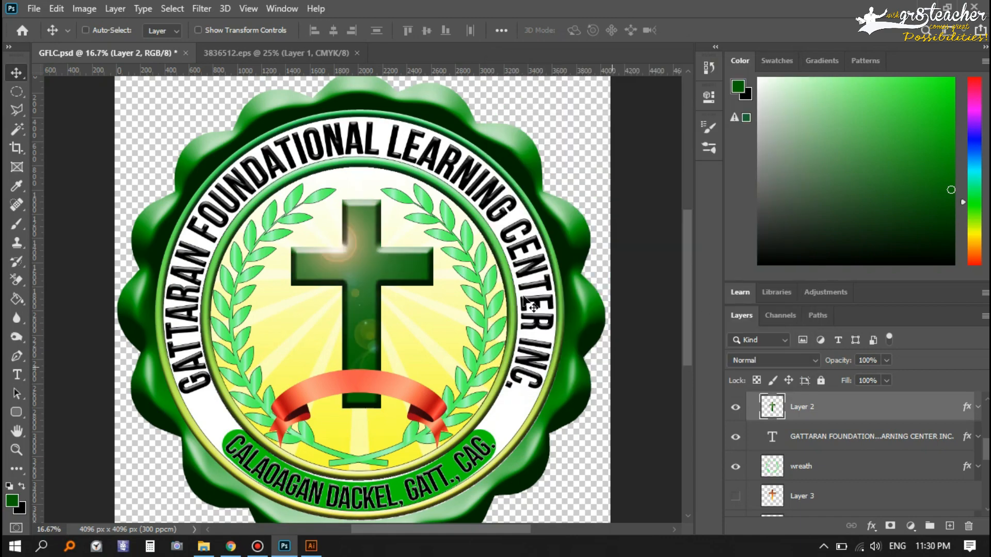
key(ctrl+z)
Turn off the effects of Layer 2 and lighten the green cross with Brightness/Contrast.
click(979, 407)
click(777, 427)
click(85, 9)
mouse_move(109, 44)
click(276, 44)
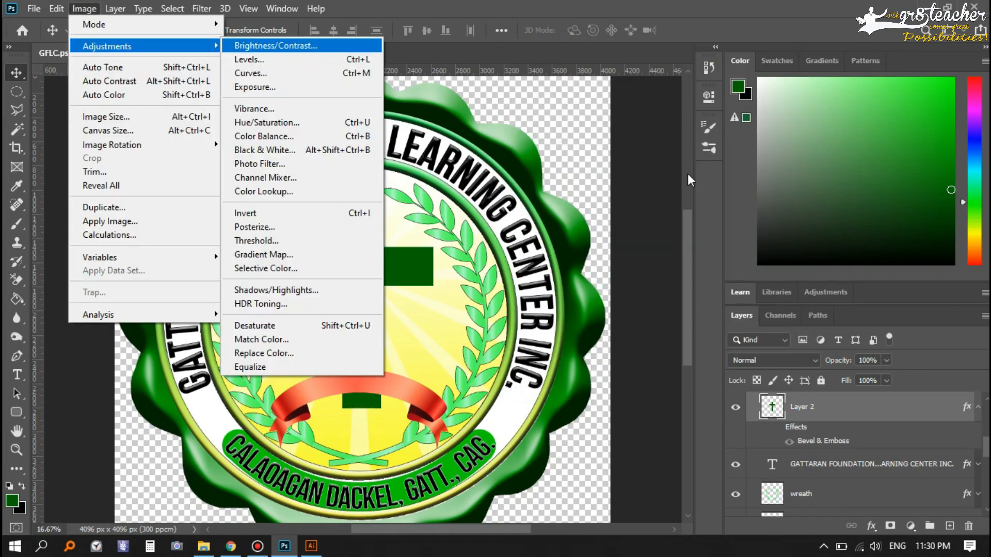
drag(682, 174, 691, 199)
click(797, 159)
Turn the Bevel & Emboss effect back on for the green cross on Layer 2.
double_click(847, 408)
click(467, 146)
click(934, 110)
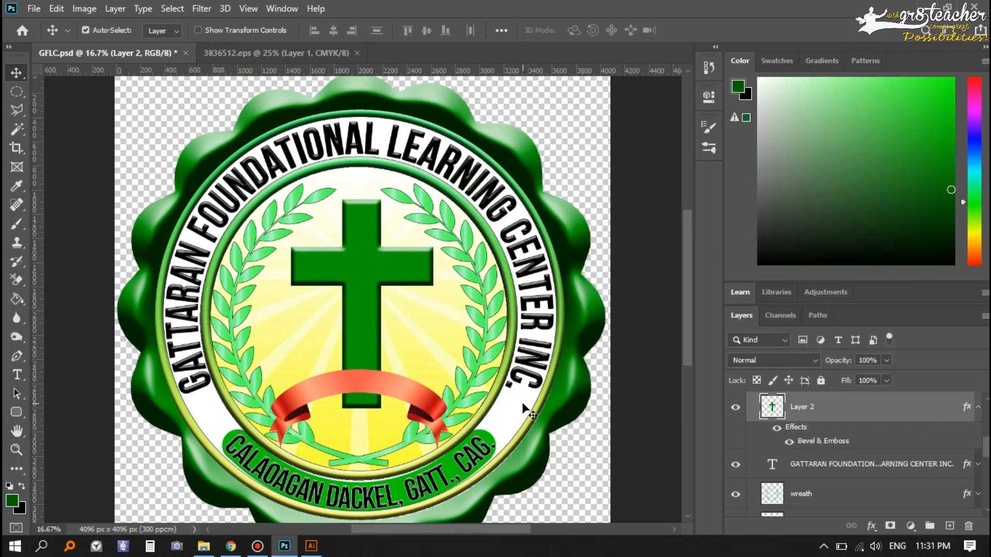
Nudge the green cross slightly to the left and save the document.
key(Left)
key(Left)
key(ctrl+s)
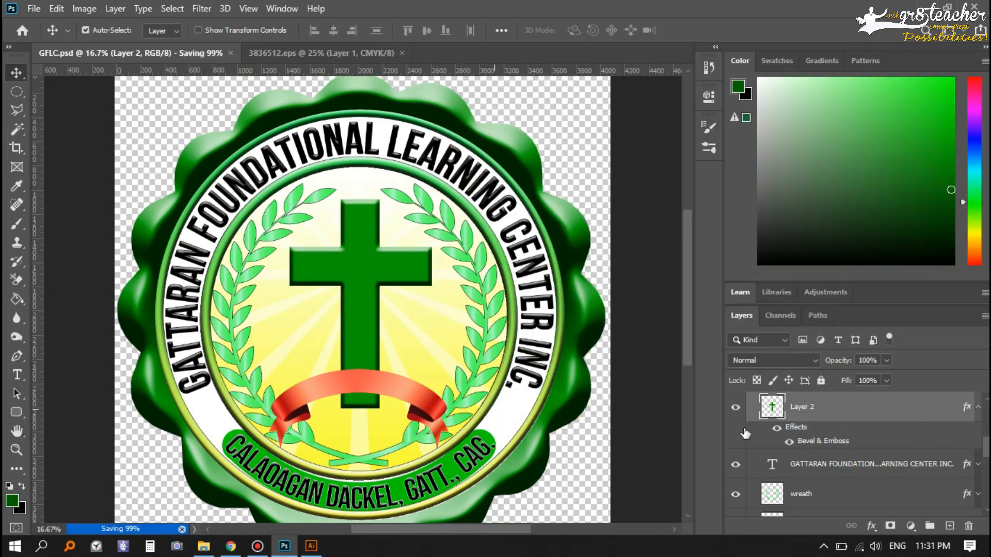
Apply Bevel & Emboss to the center circ layer with a size of 27 px.
scroll(894, 459, down, 5)
scroll(893, 460, up, 3)
double_click(877, 444)
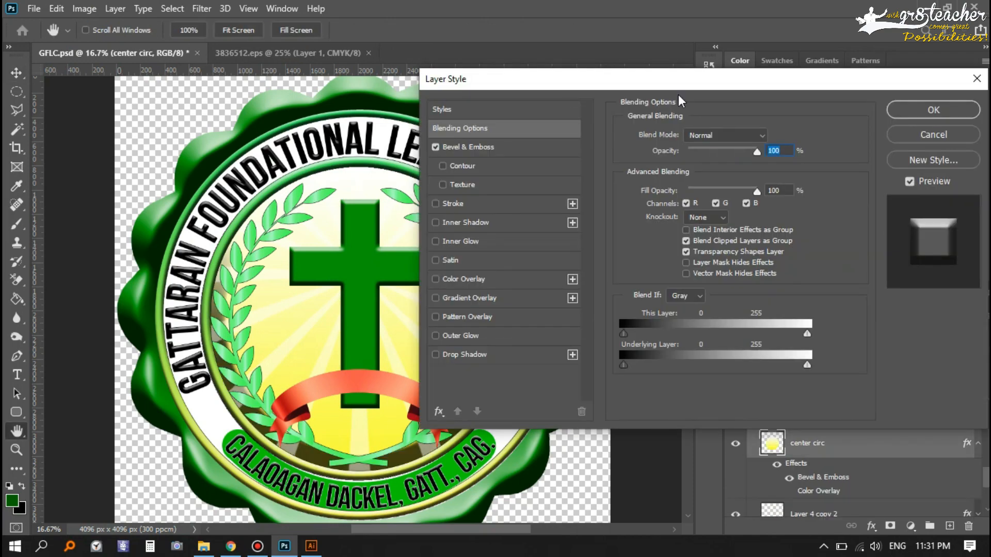
click(579, 158)
drag(812, 210, 803, 210)
drag(826, 91, 746, 104)
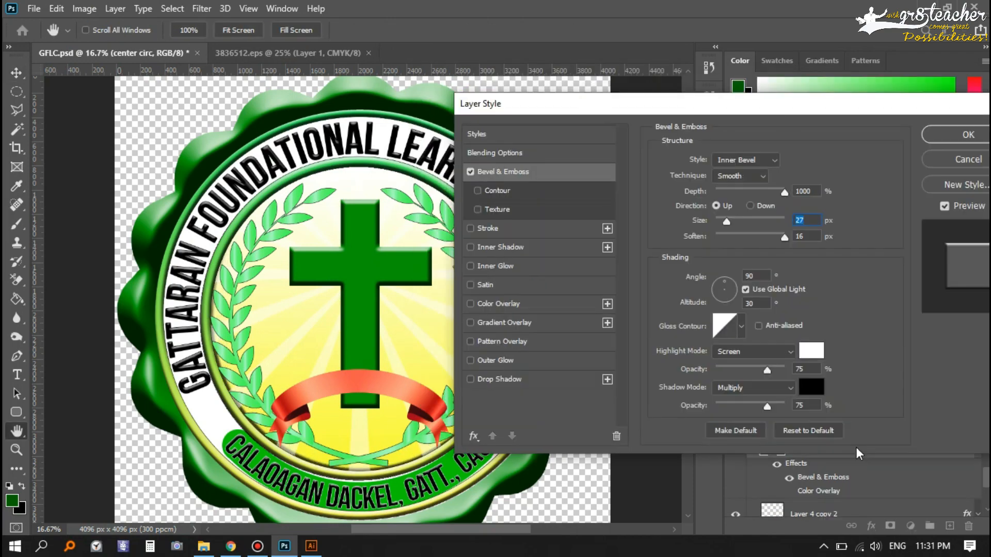
click(960, 135)
Collapse the expanded effects lists of the center circ layer and the layer above it.
click(978, 444)
scroll(975, 434, up, 3)
click(978, 427)
scroll(894, 434, down, 3)
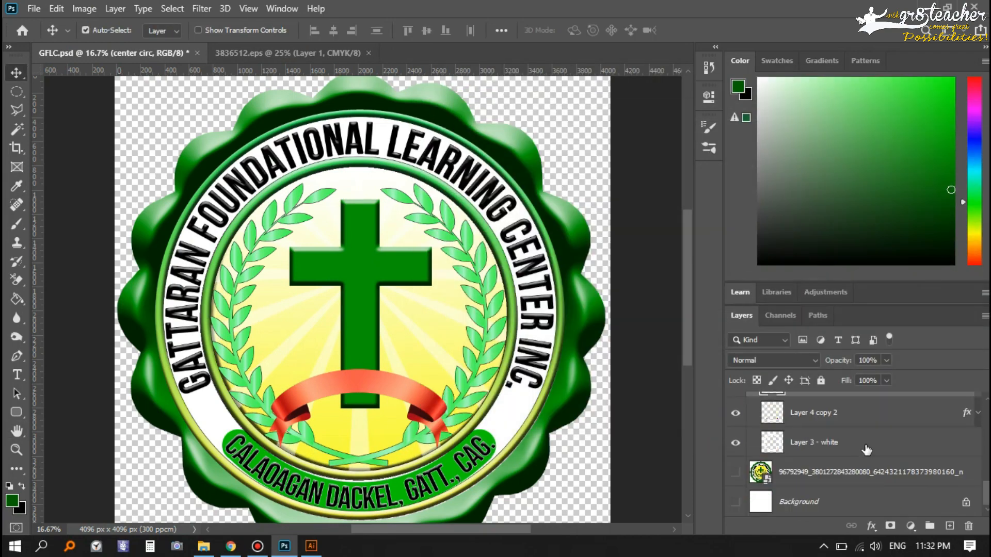
Show the white Background and add the text SINCE 1993 in Bebas Neue, 22.86 pt, on a new layer above the ribbon layer.
scroll(898, 452, up, 5)
click(866, 471)
scroll(928, 474, up, 8)
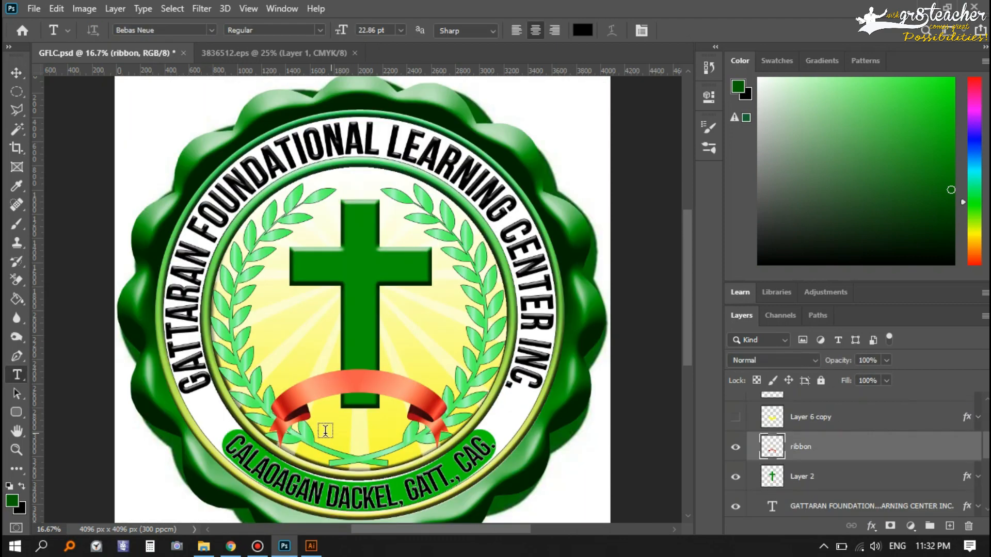
click(326, 430)
text(SIN)
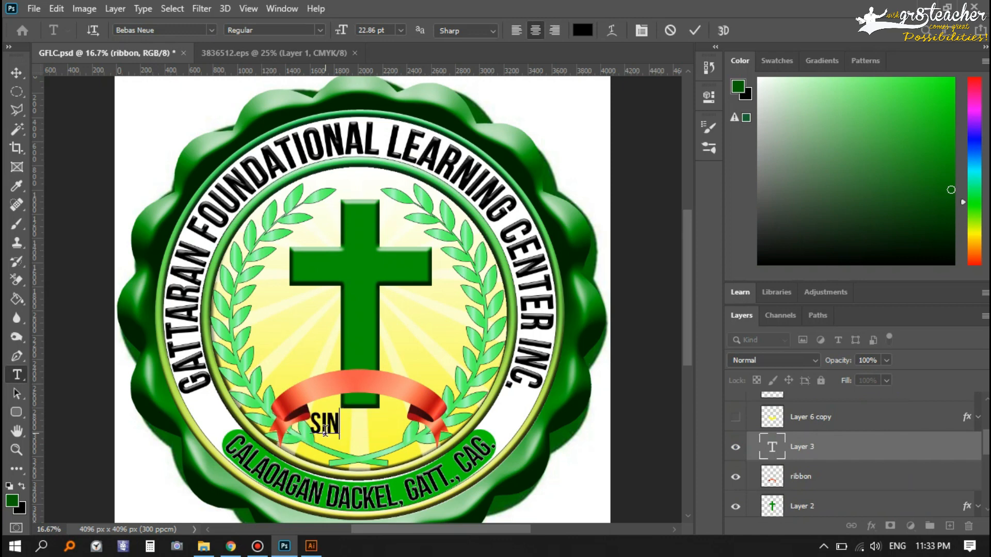
text(CE 1992)
key(BackSpace)
text(3)
Warp the SINCE 1993 text with the Arch style and move it up onto the red ribbon.
click(613, 30)
click(472, 124)
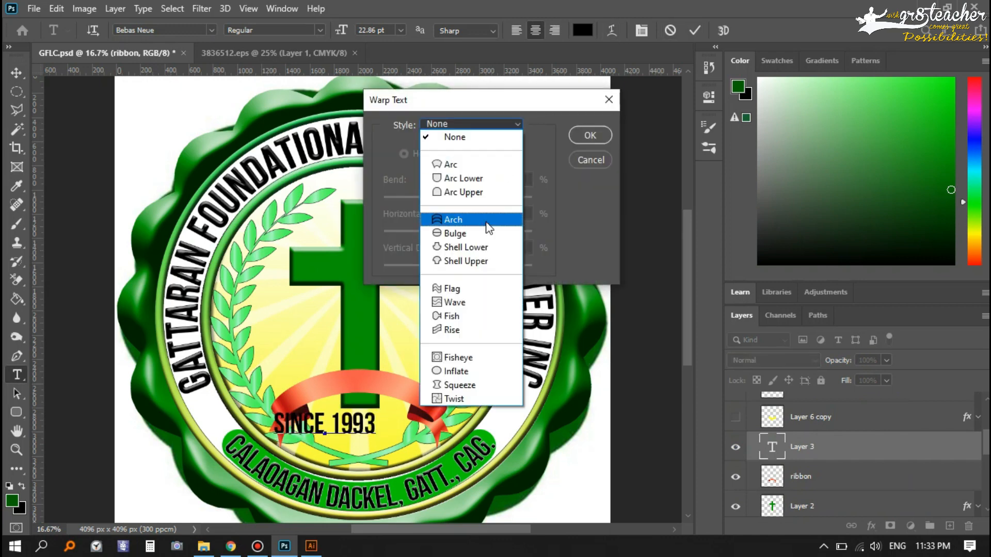
click(455, 214)
key(Return)
click(695, 30)
key(v)
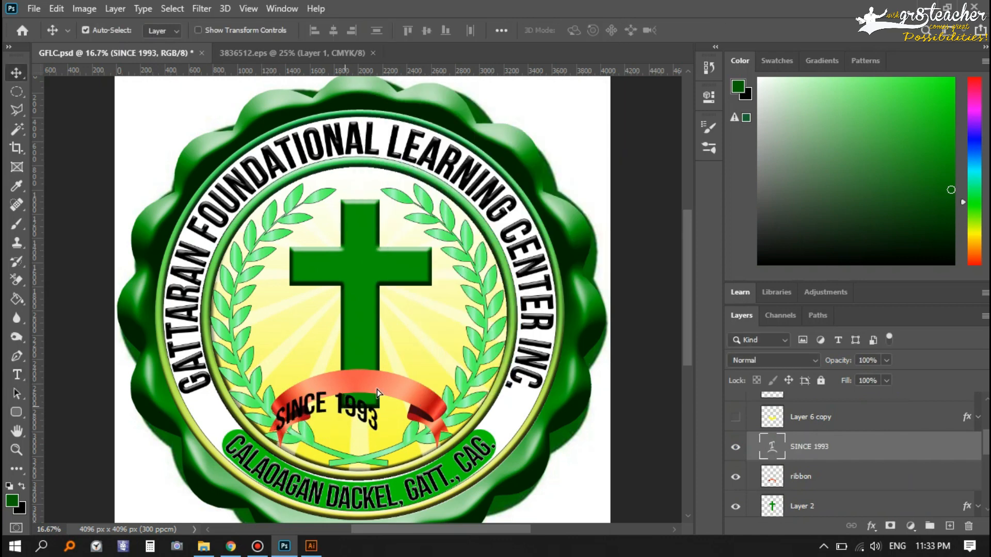
drag(356, 405, 390, 387)
Widen the arched SINCE 1993 text and reduce its height to fit the red ribbon's curve, centre it there and save the document.
key(ctrl+t)
click(652, 31)
click(399, 31)
click(399, 30)
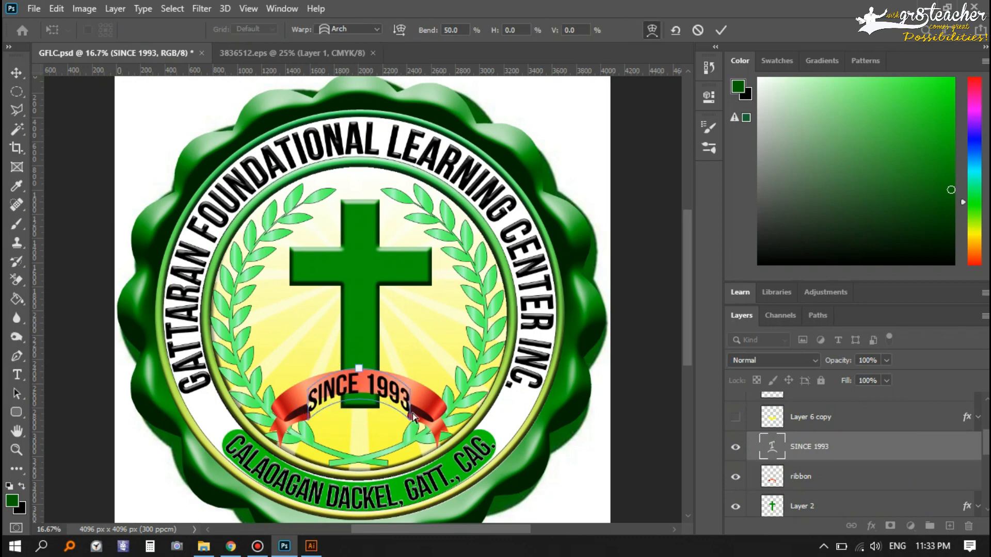
key(Return)
key(ctrl+t)
drag(410, 377, 422, 378)
drag(364, 345, 364, 358)
drag(309, 384, 290, 383)
drag(368, 385, 371, 387)
key(Return)
key(ctrl+s)
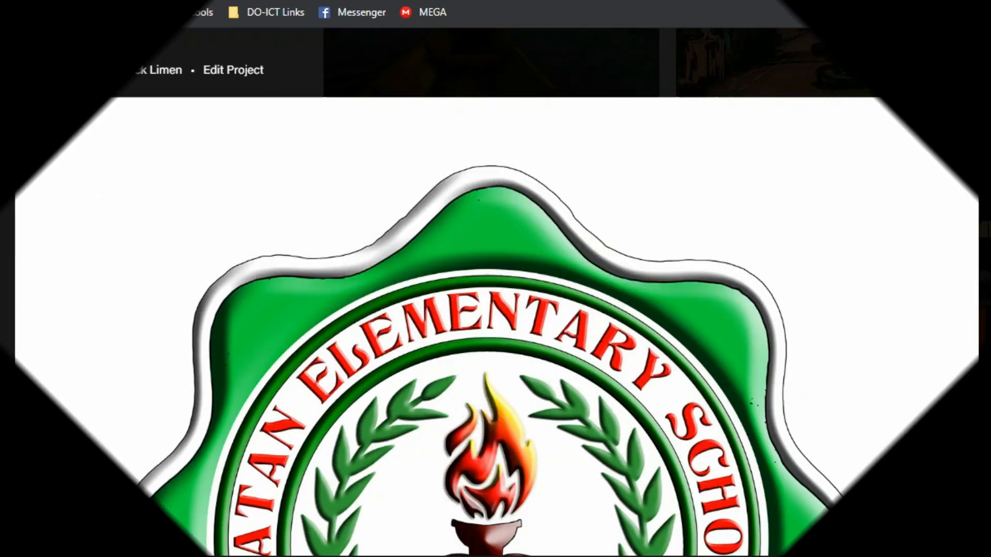
Switch to the web browser and look through the finished school logos and other designs in the online portfolio project.
scroll(497, 293, down, 4)
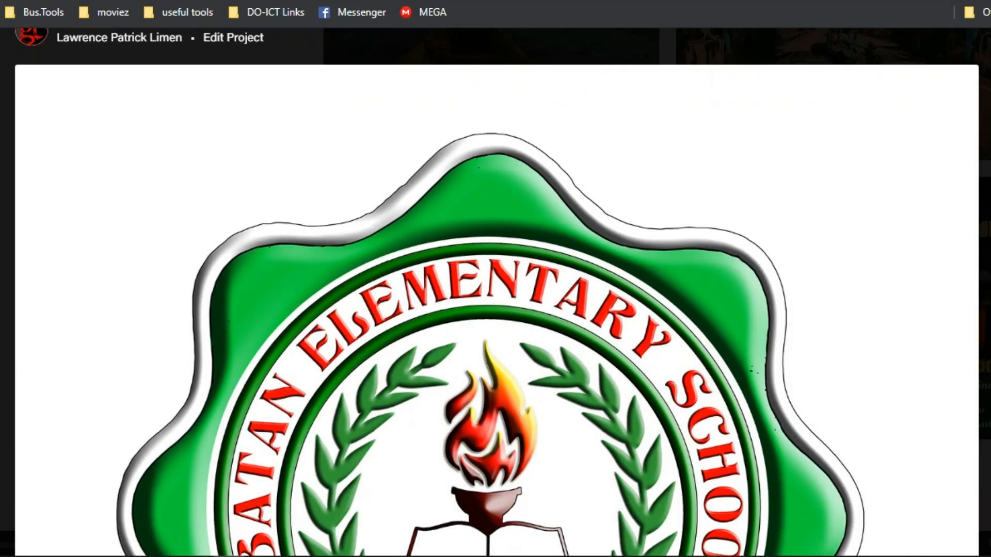
scroll(497, 293, down, 9)
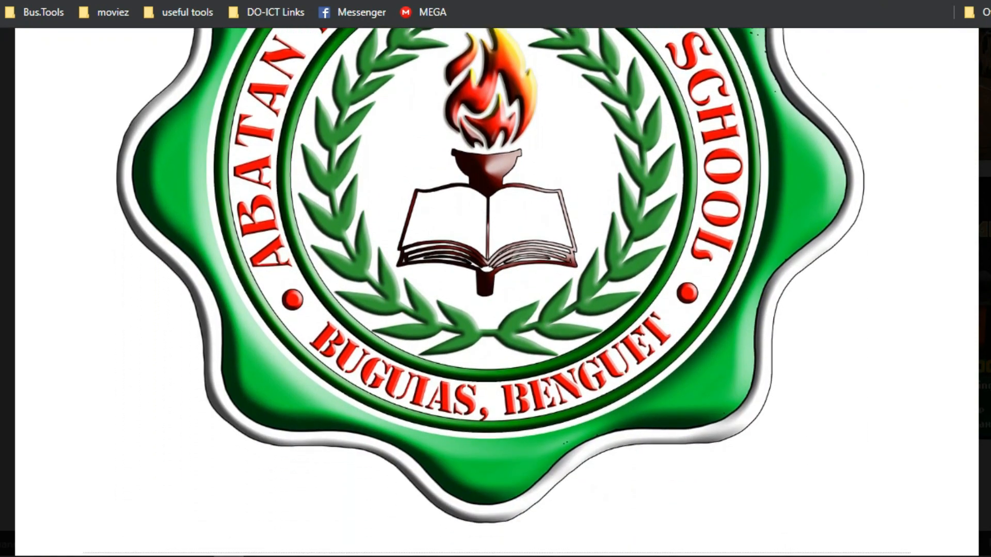
scroll(497, 293, down, 7)
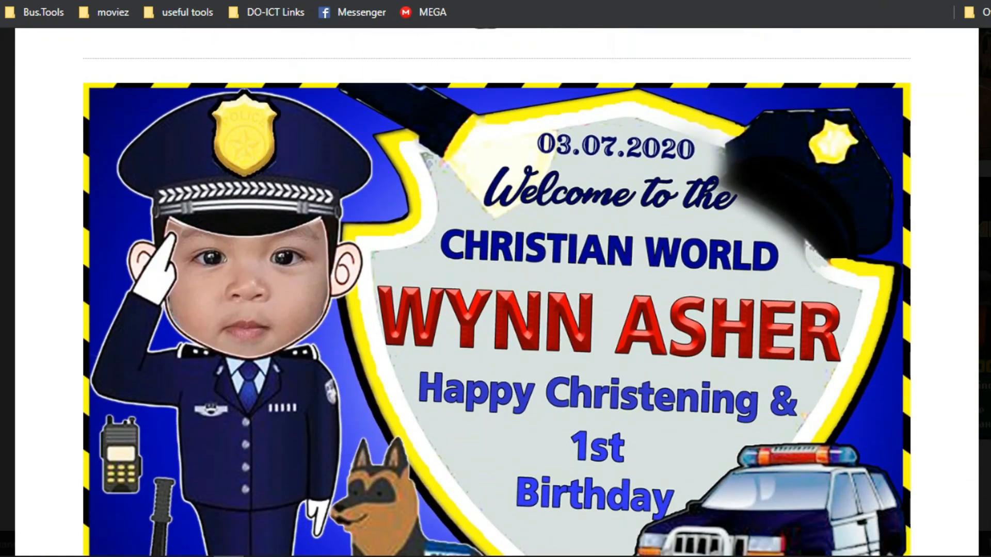
scroll(497, 292, down, 10)
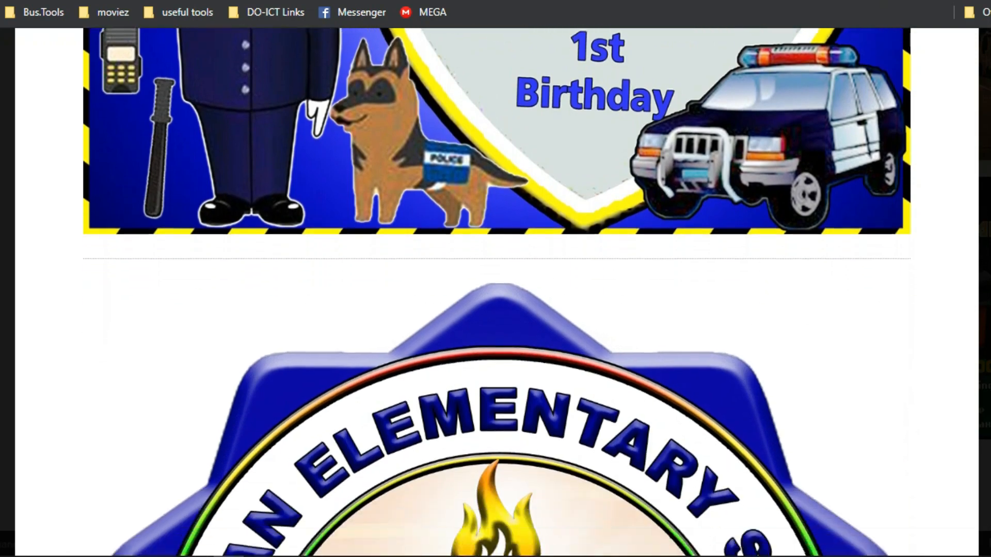
scroll(497, 292, down, 12)
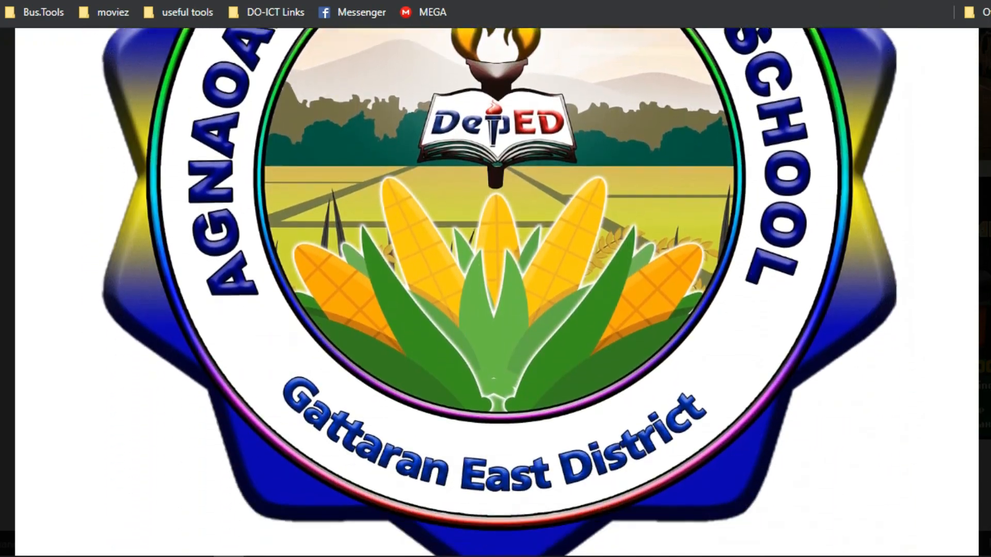
scroll(497, 293, down, 14)
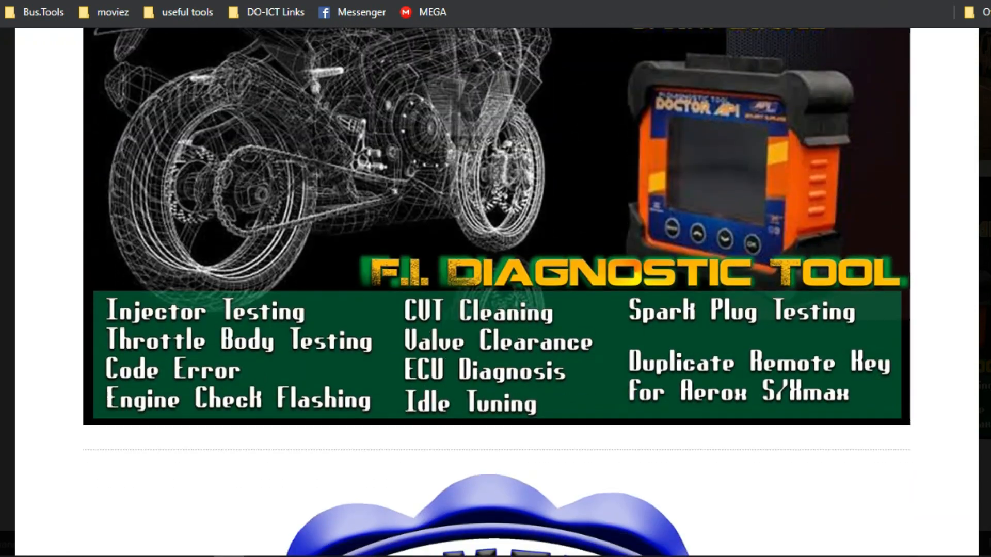
scroll(497, 292, down, 7)
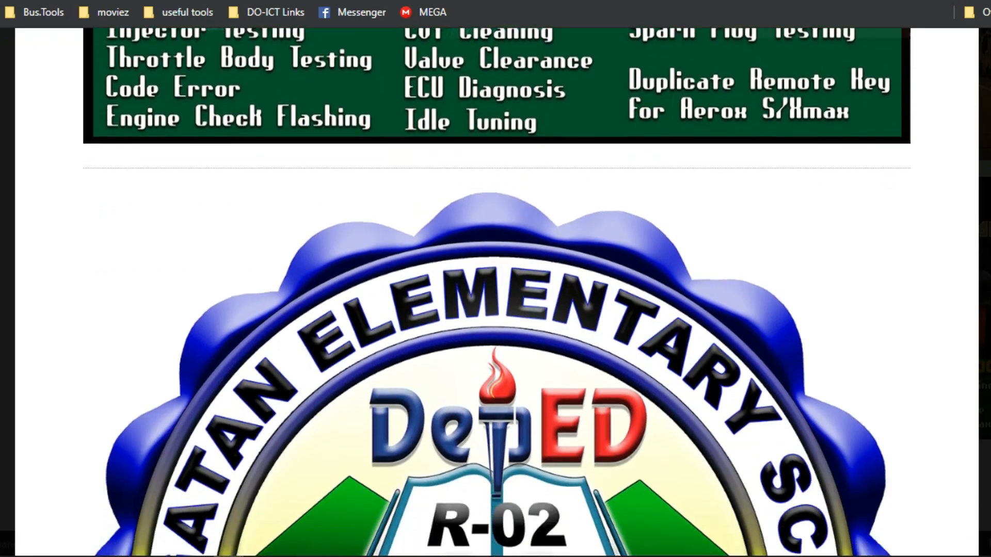
scroll(498, 292, down, 20)
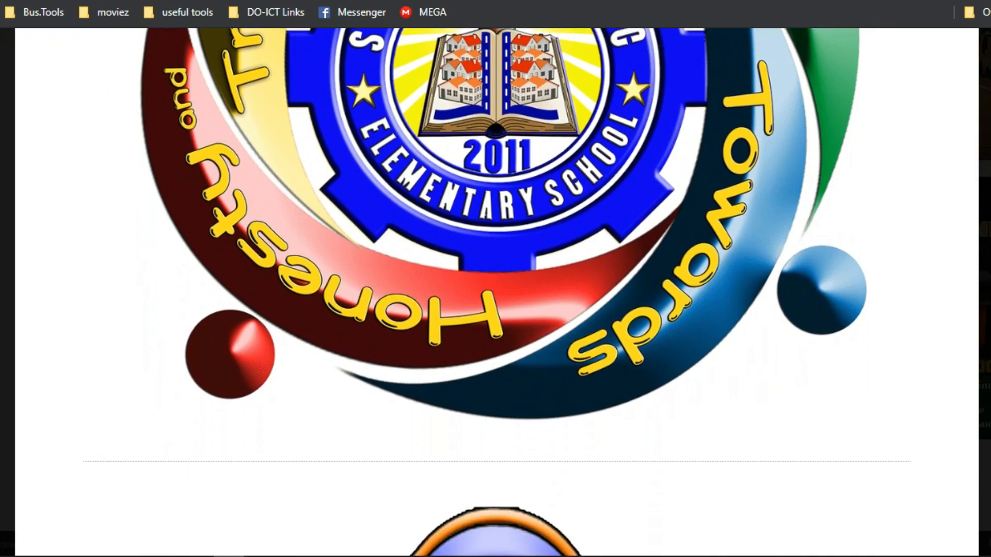
scroll(498, 293, down, 12)
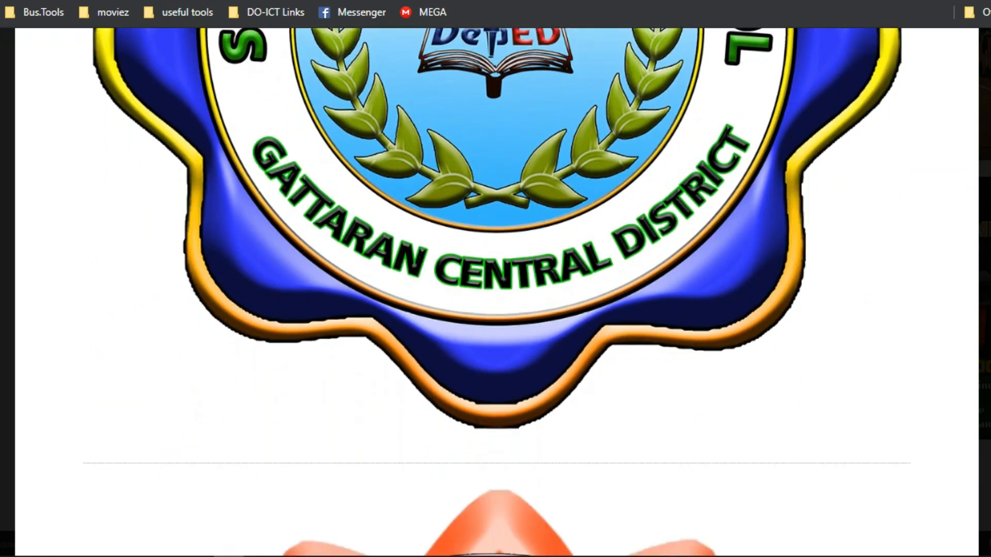
scroll(497, 293, down, 20)
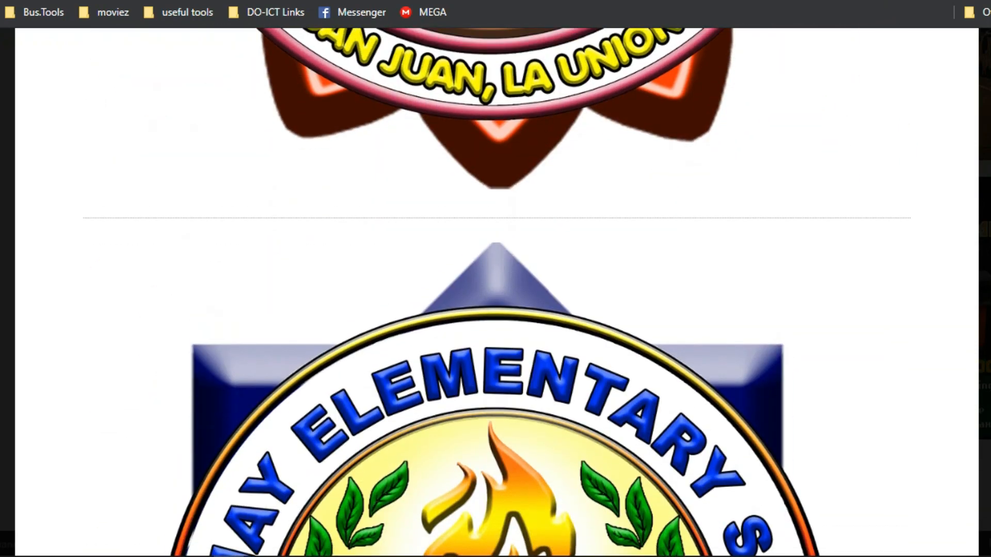
scroll(497, 292, down, 12)
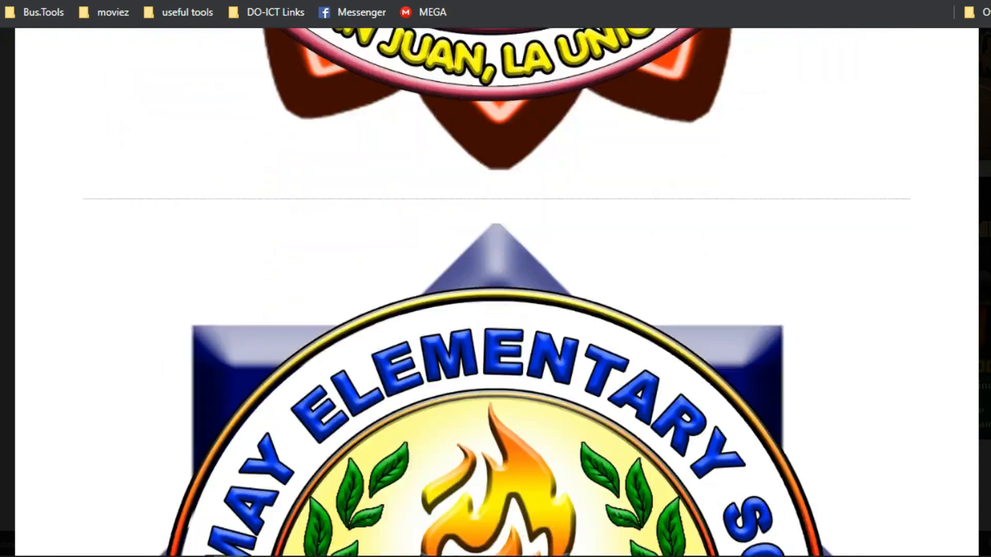
scroll(497, 293, down, 2)
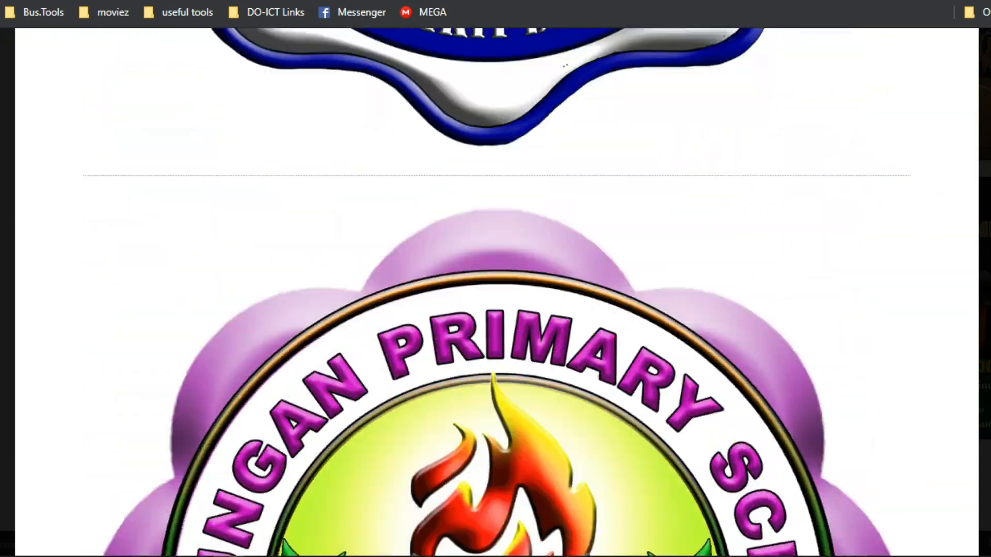
scroll(497, 293, down, 3)
scroll(497, 292, up, 4)
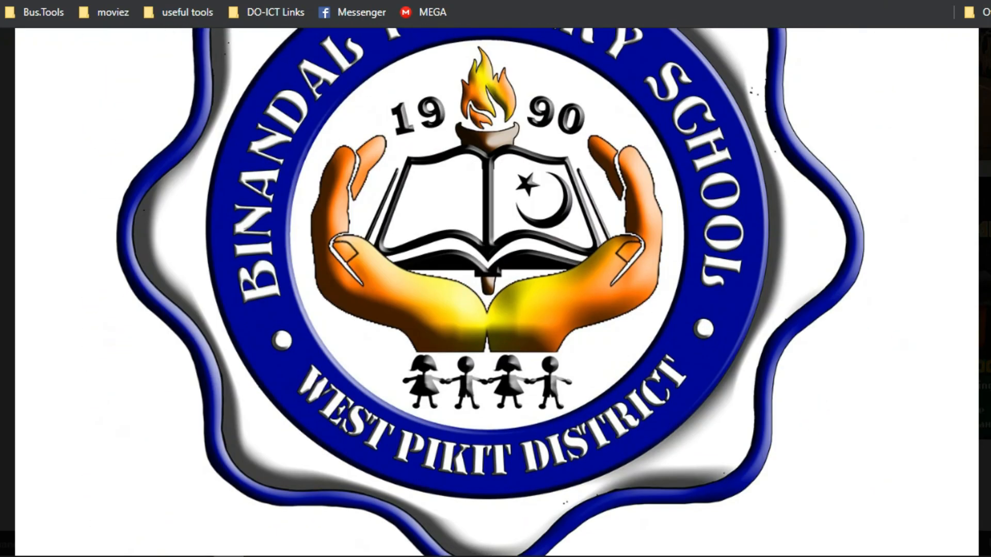
scroll(497, 293, down, 20)
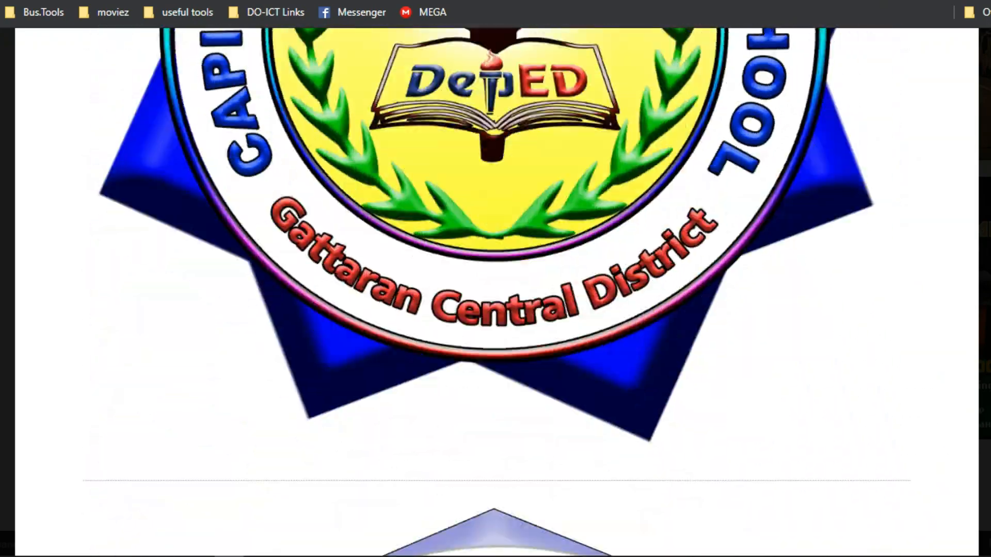
scroll(497, 293, down, 10)
scroll(497, 292, down, 20)
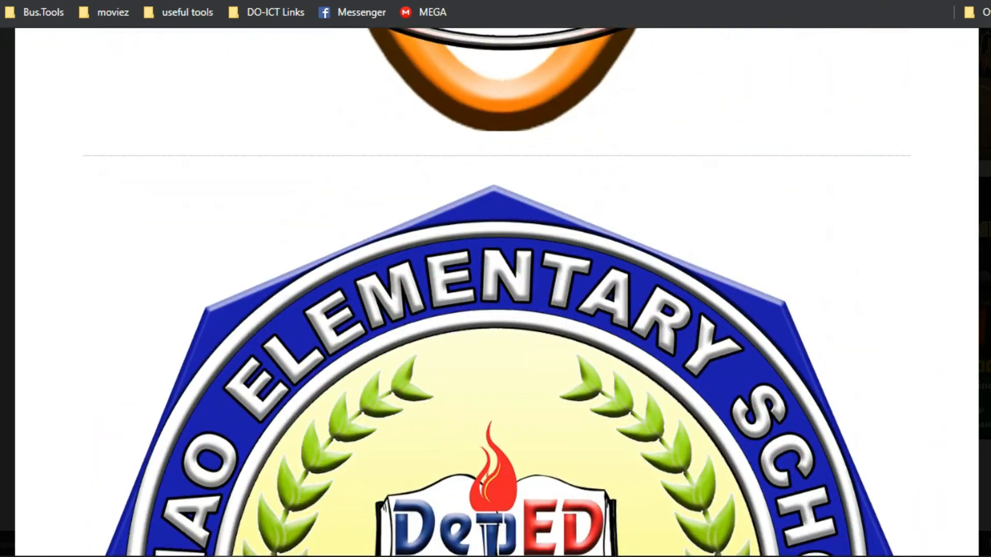
scroll(497, 293, down, 10)
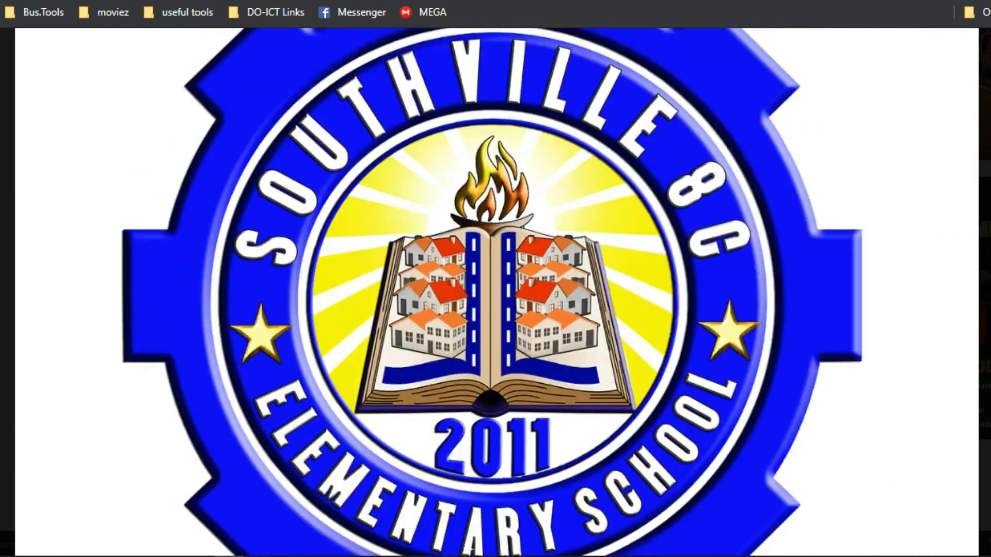
scroll(498, 293, up, 1)
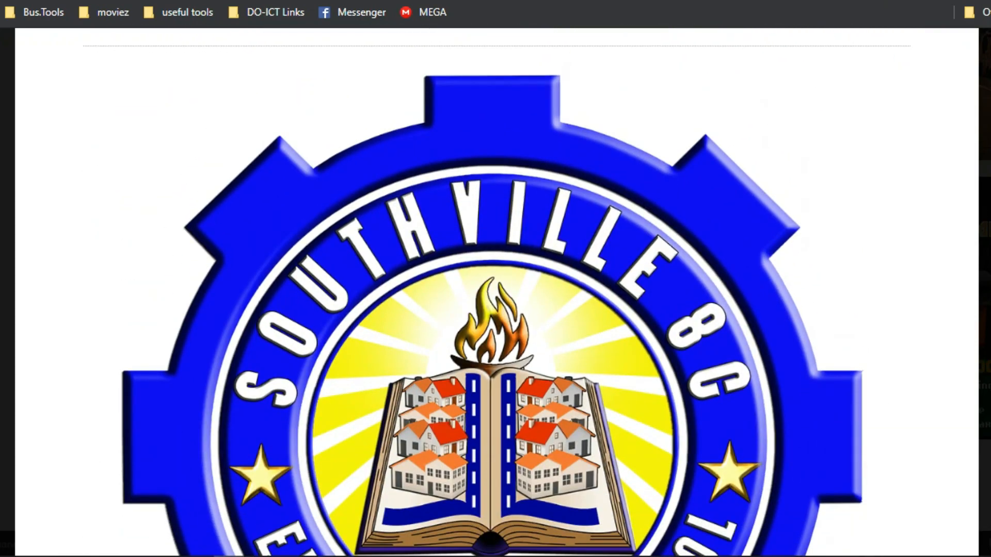
scroll(497, 293, down, 15)
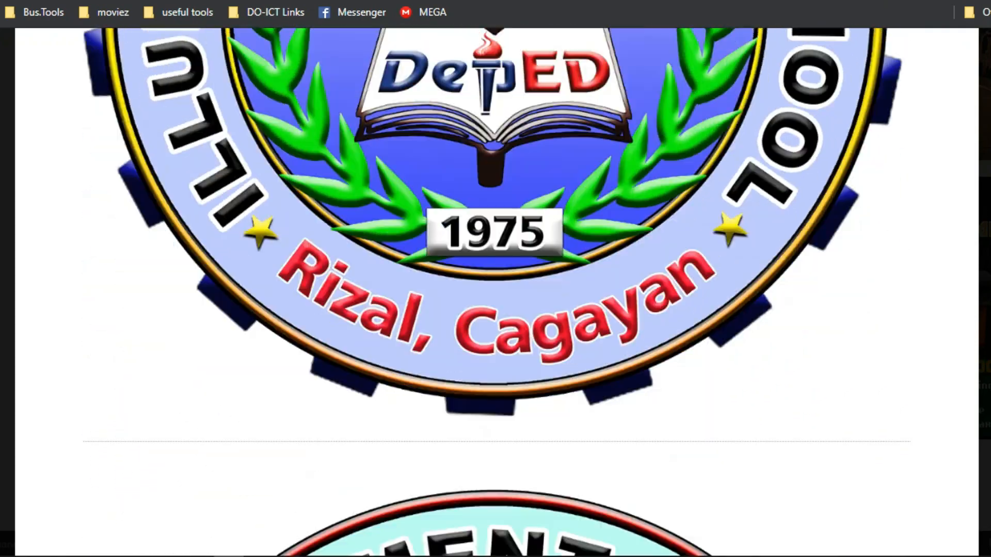
scroll(497, 292, up, 10)
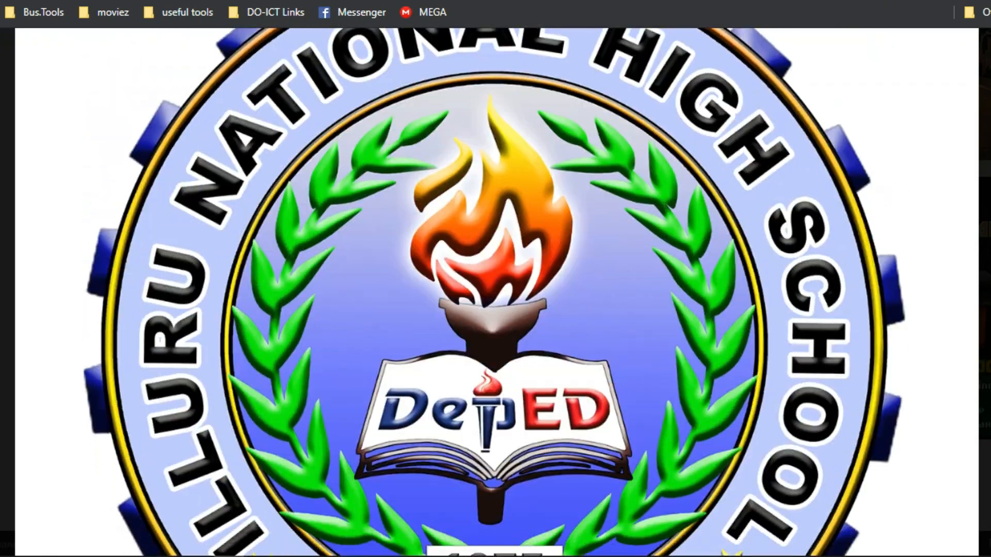
scroll(497, 292, down, 9)
scroll(497, 293, down, 16)
scroll(497, 293, up, 11)
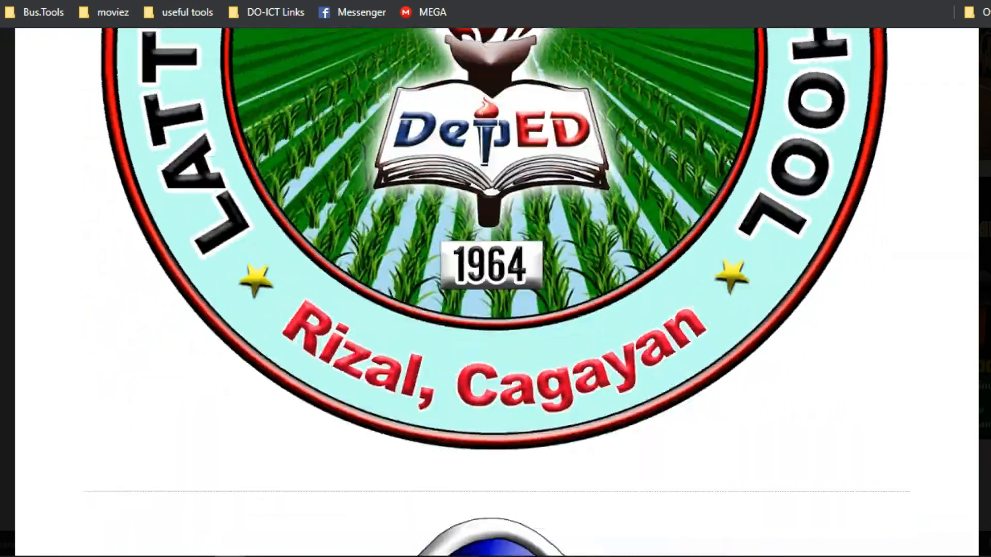
scroll(497, 292, down, 15)
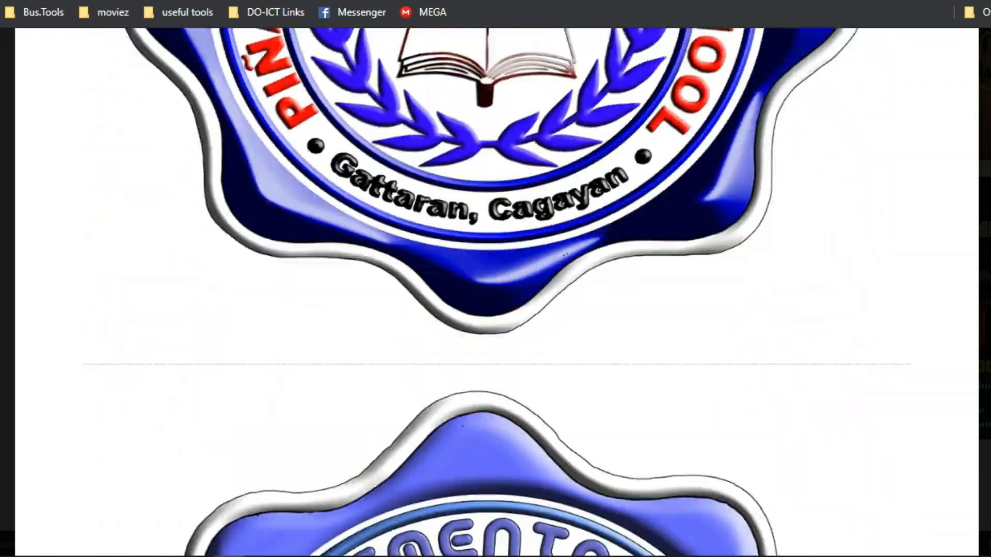
scroll(497, 293, down, 18)
scroll(497, 292, up, 11)
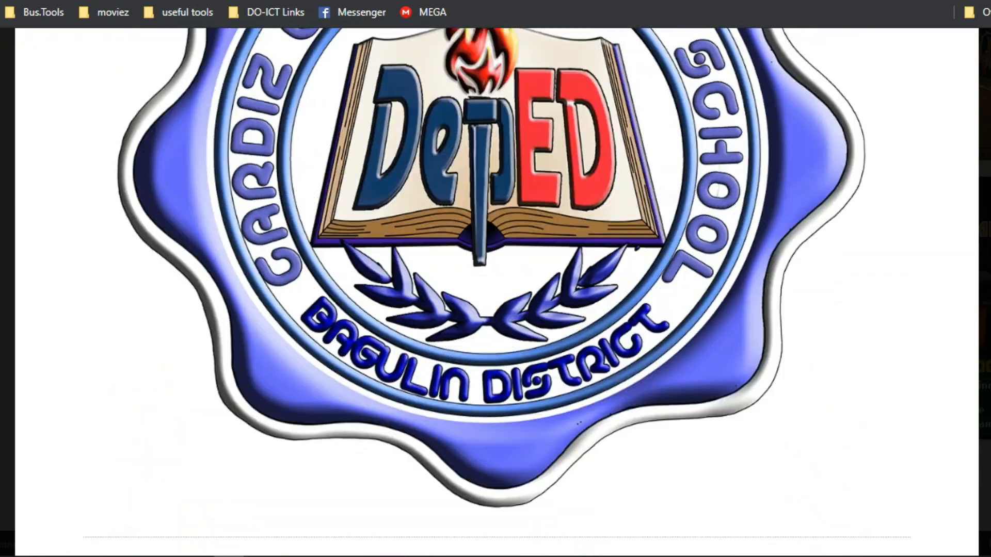
scroll(497, 293, up, 4)
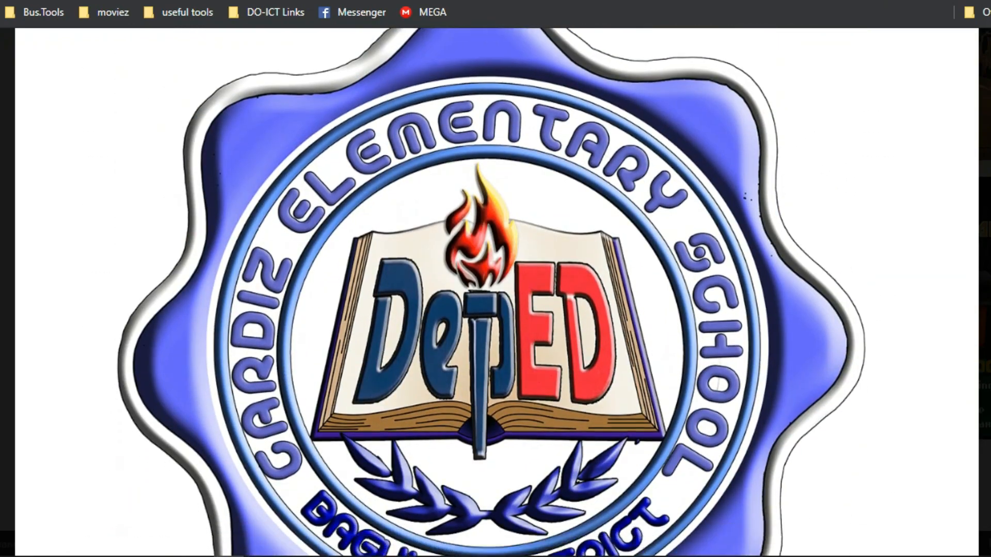
scroll(497, 293, down, 12)
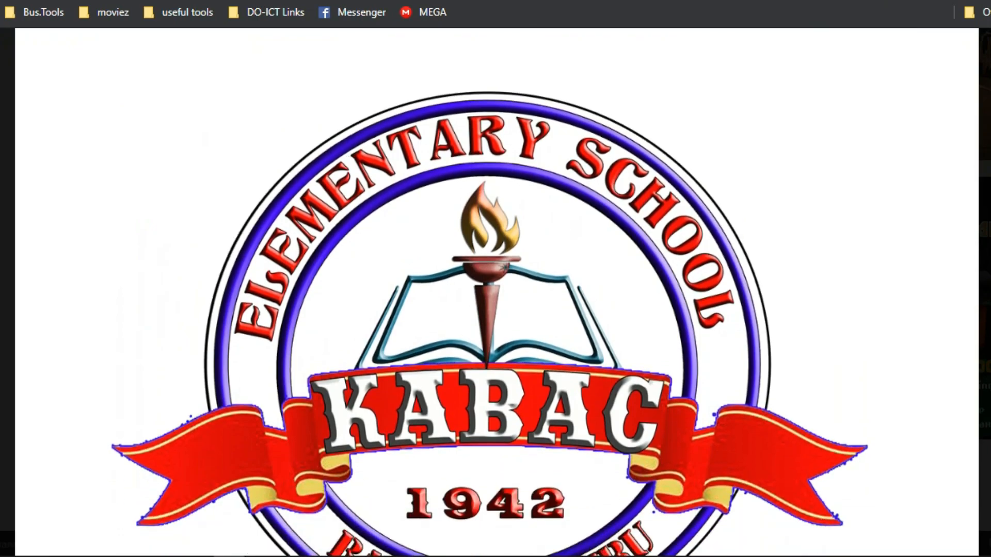
scroll(497, 293, down, 4)
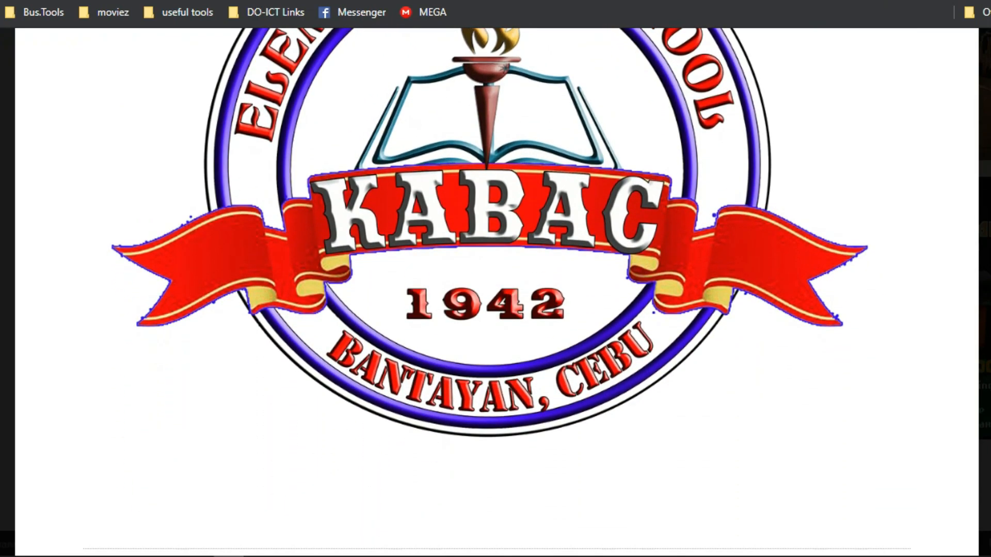
scroll(497, 292, down, 5)
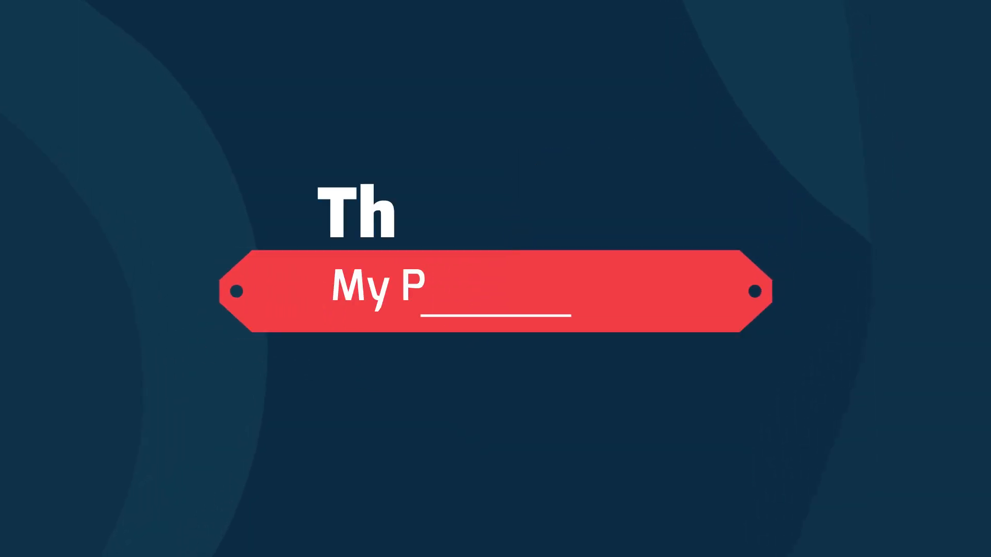